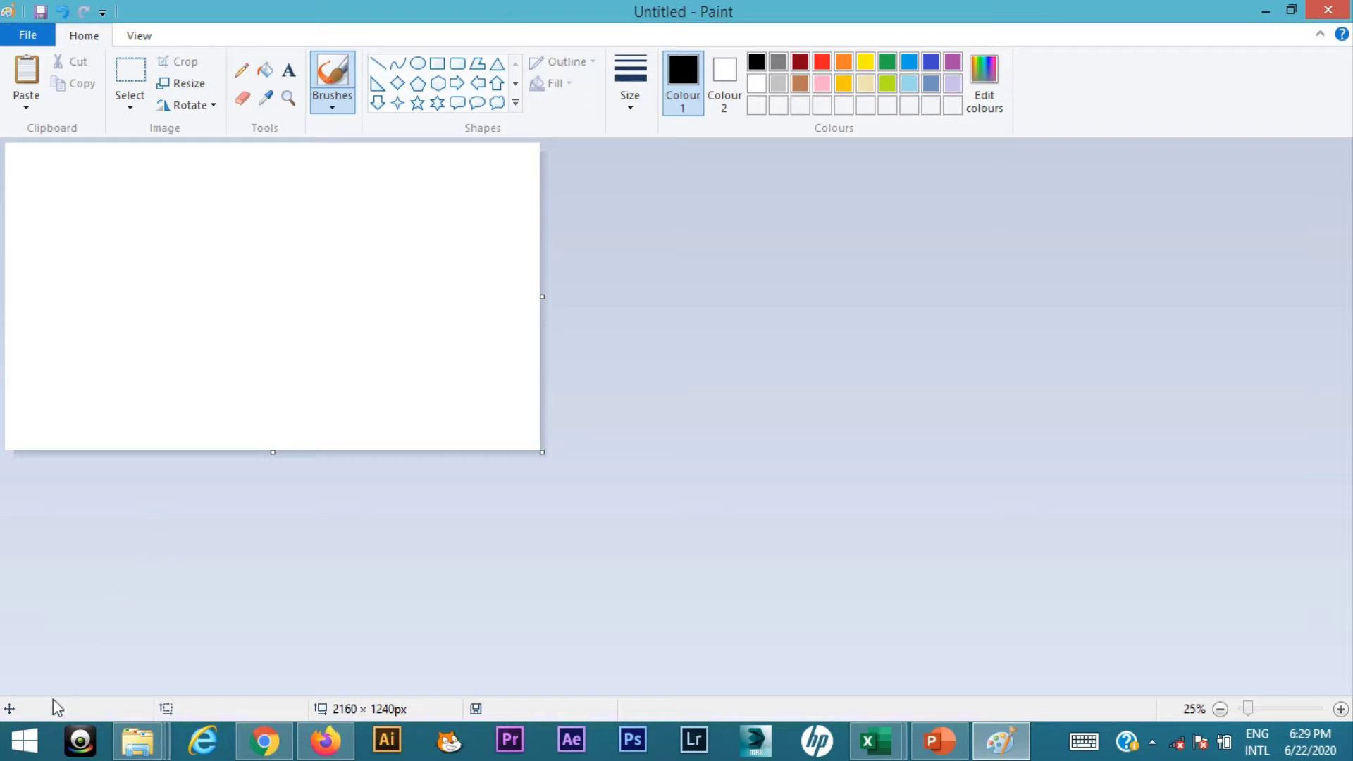
Search the computer for "paint" and launch Paint.
click(22, 748)
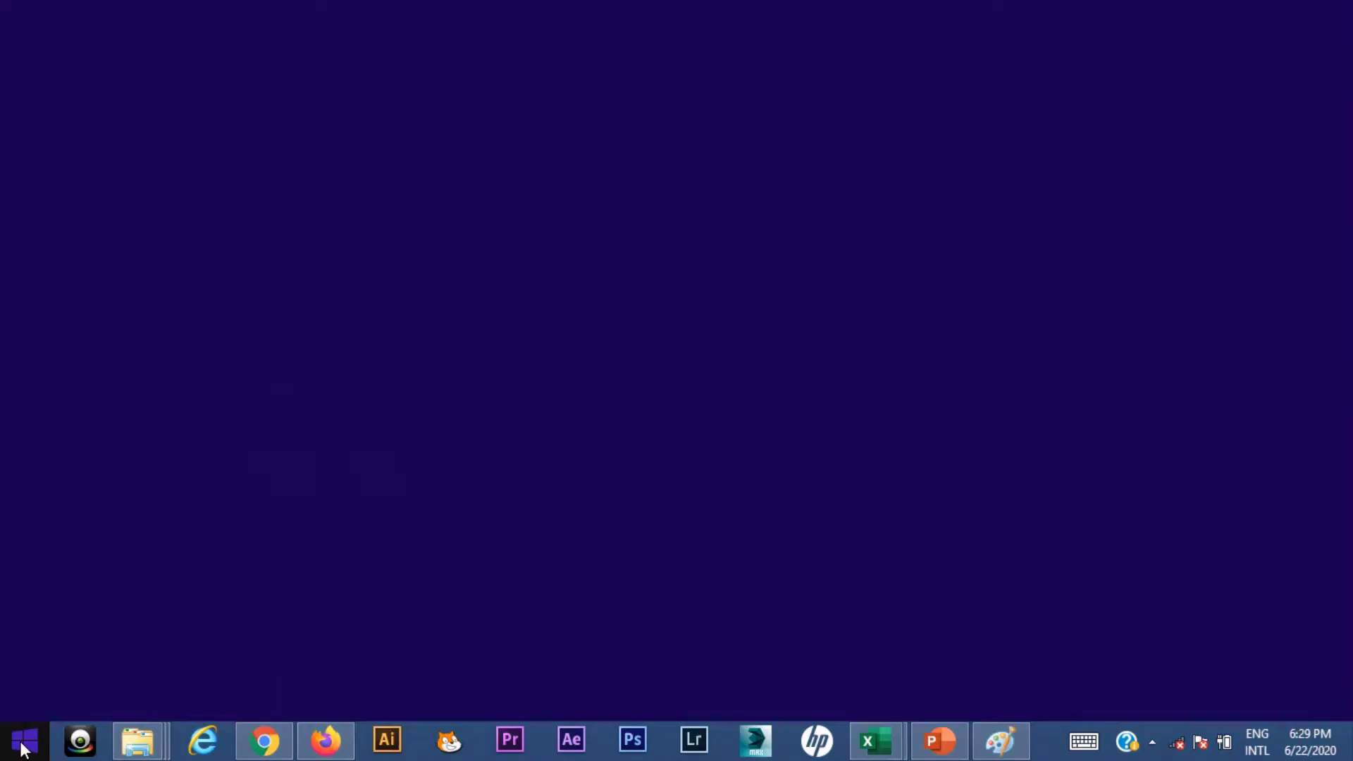
text(p)
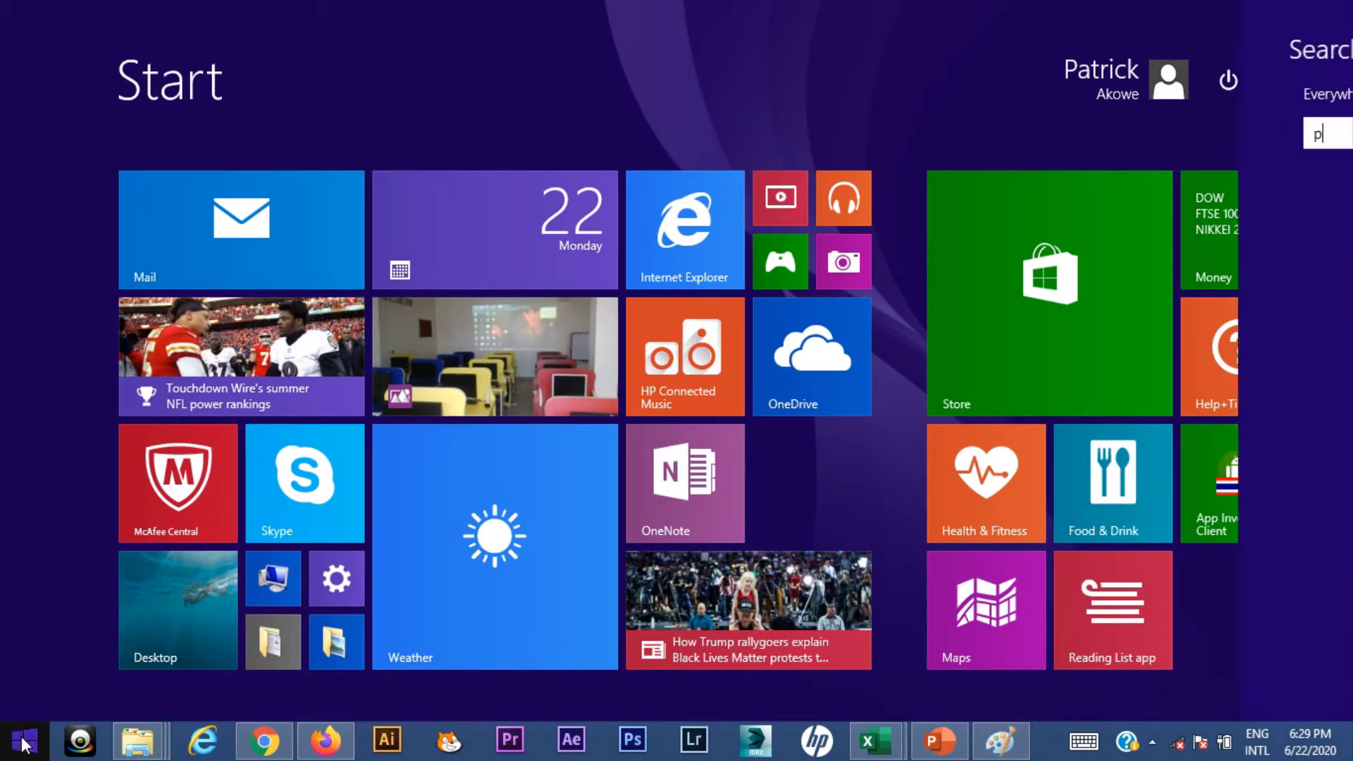
text(aint)
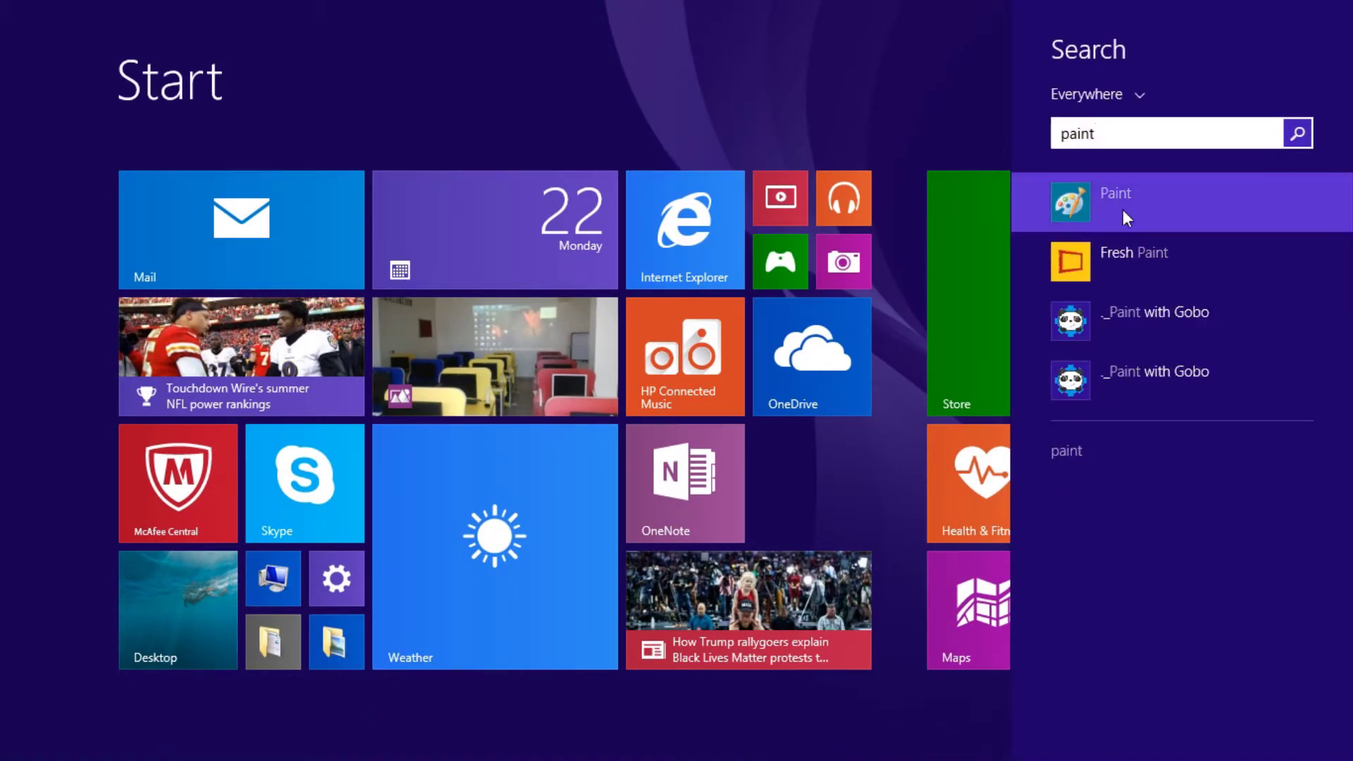
click(1201, 210)
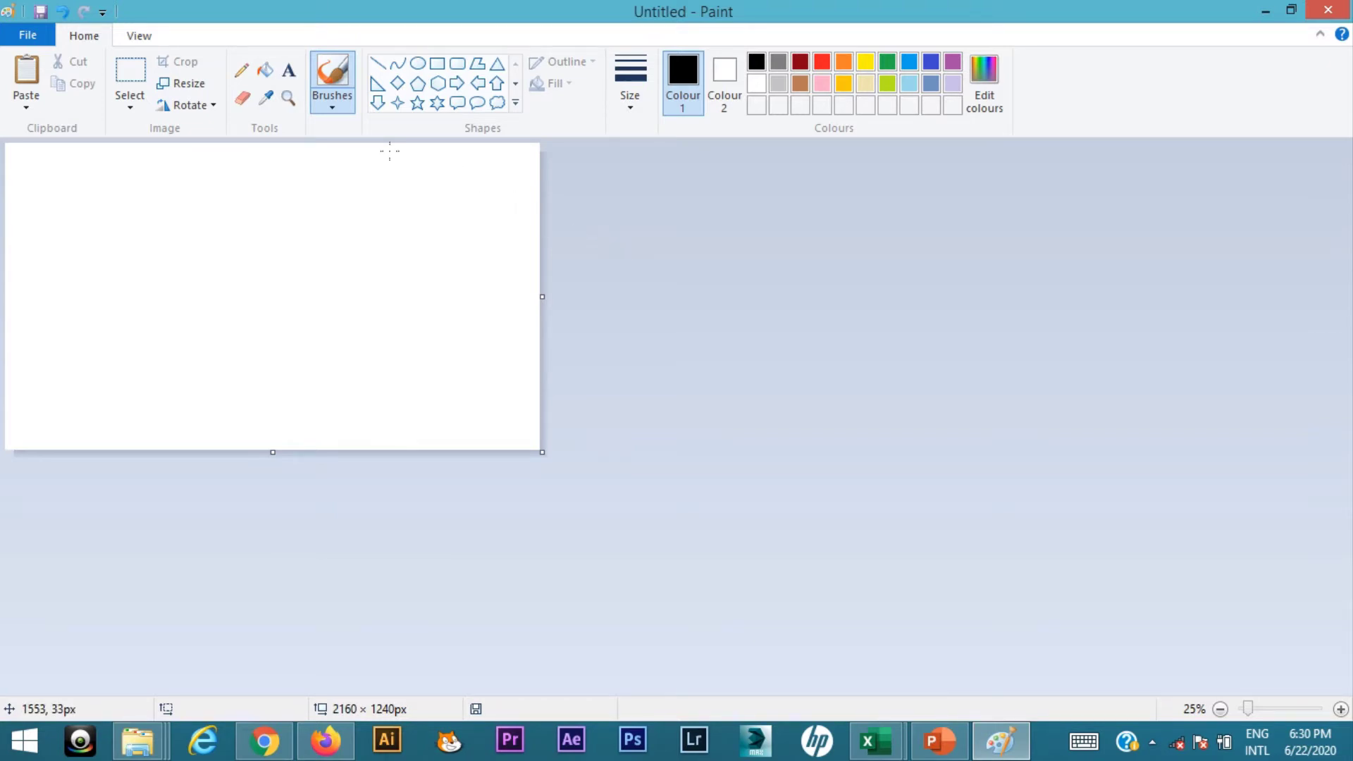
click(437, 64)
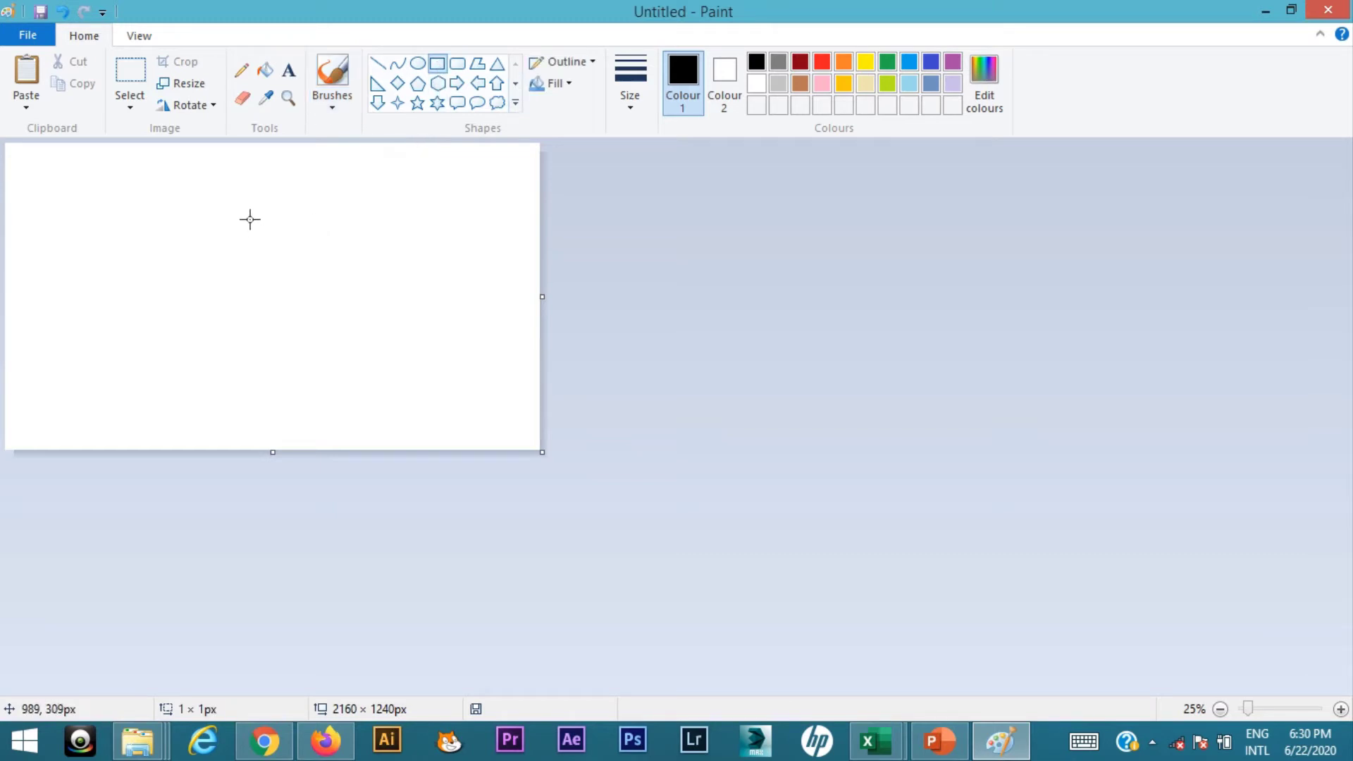
drag(249, 219, 328, 413)
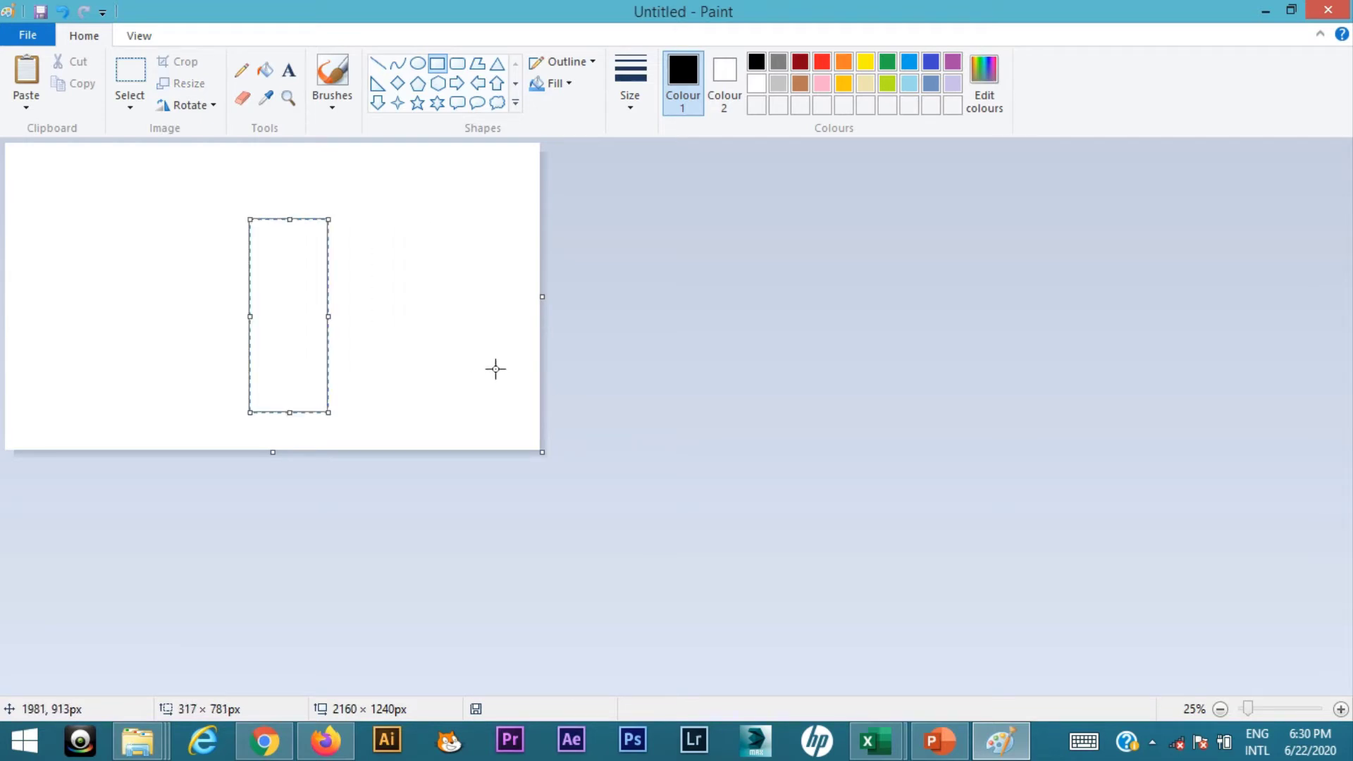
key(ctrl+z)
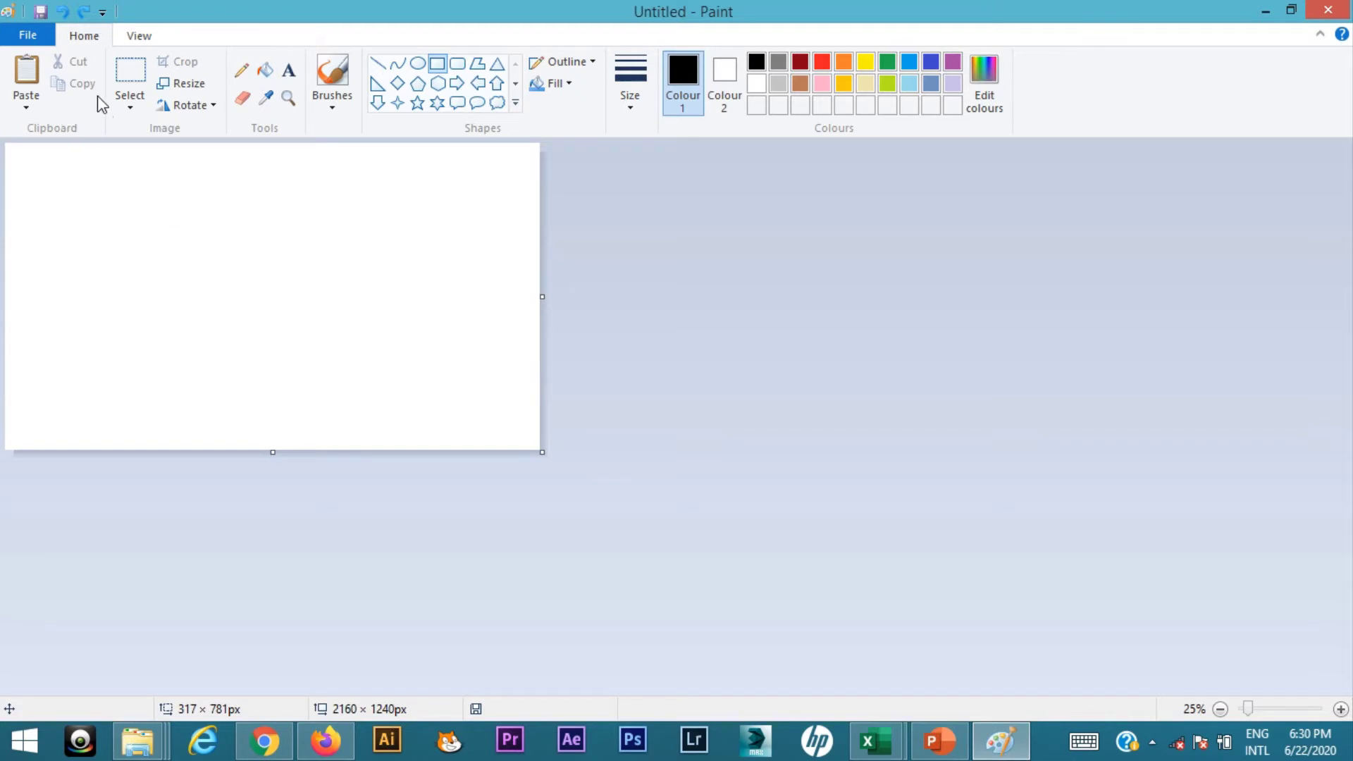
click(187, 83)
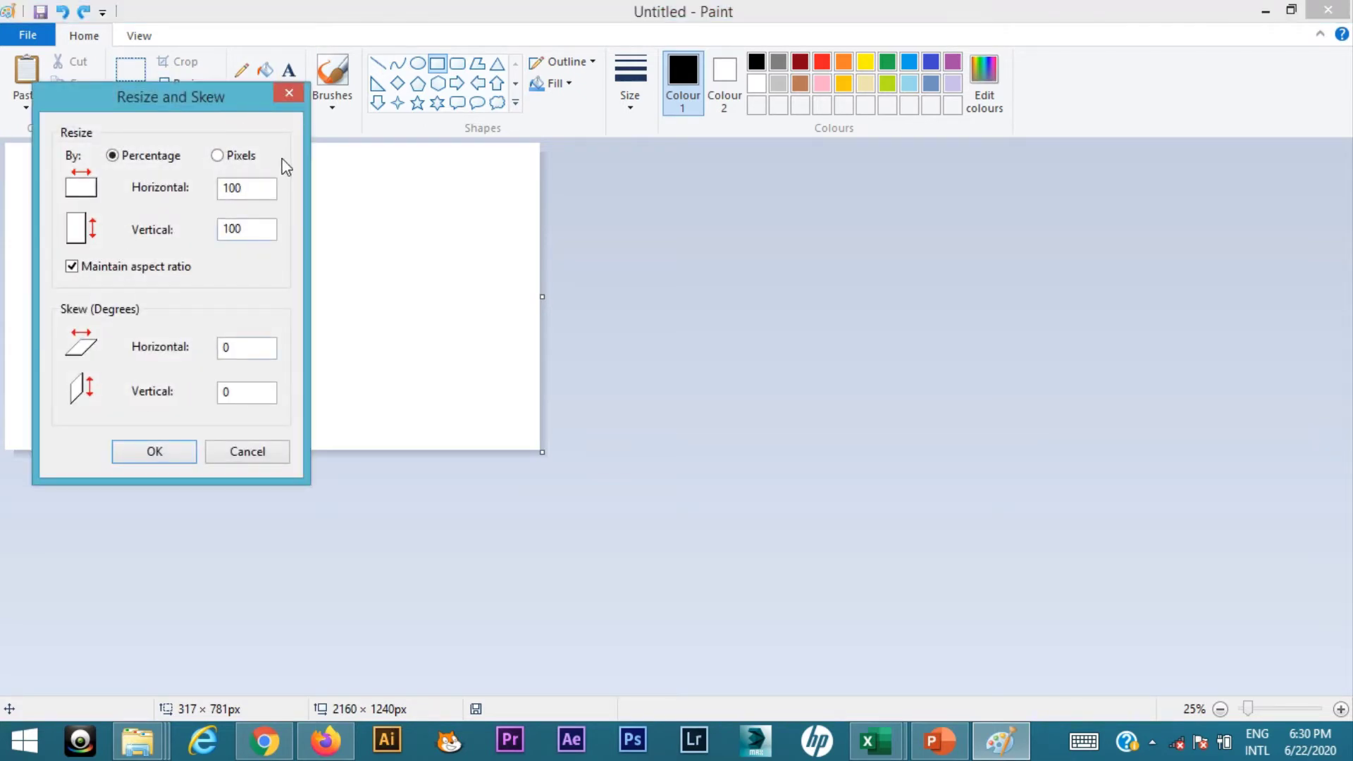
click(289, 94)
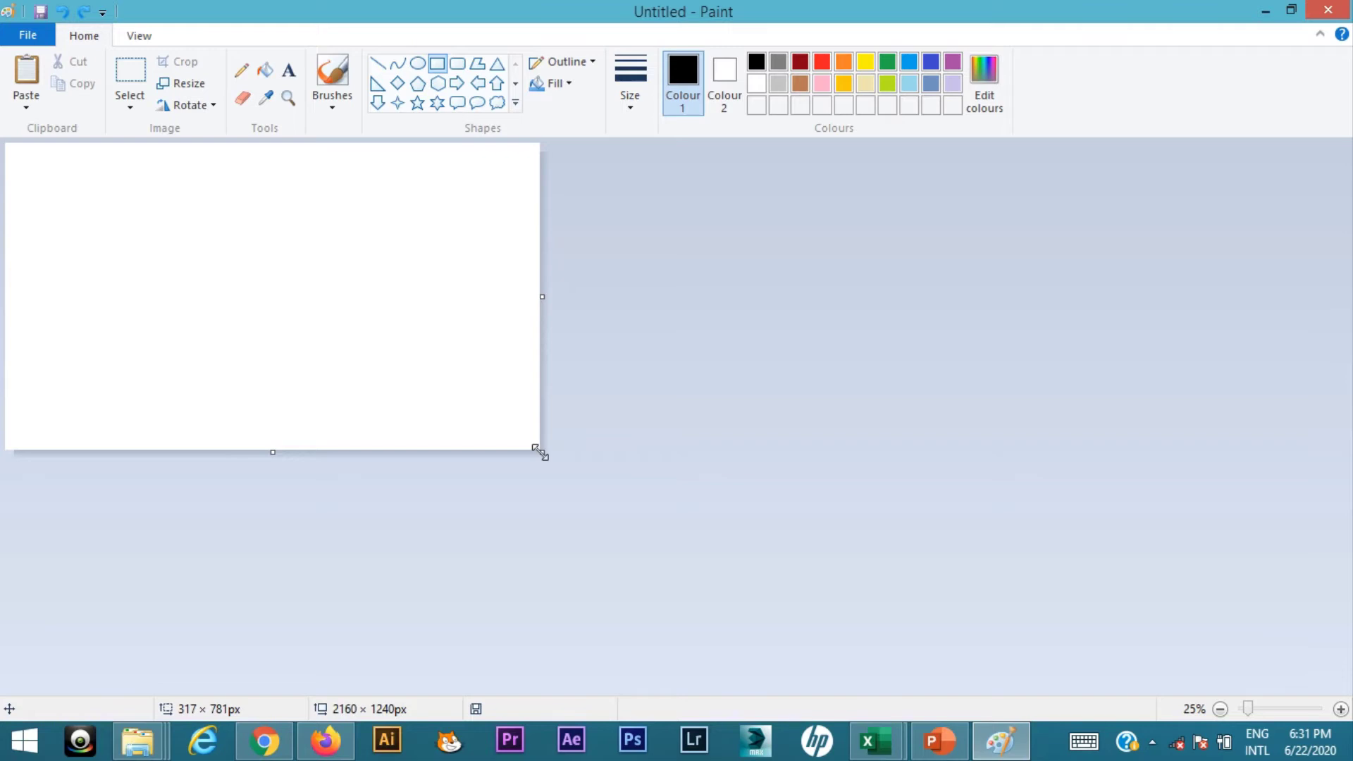
Enlarge the canvas to about 5440 × 2240 px and draw a black-outlined square of about 261 × 261 px on it.
drag(540, 452, 1347, 696)
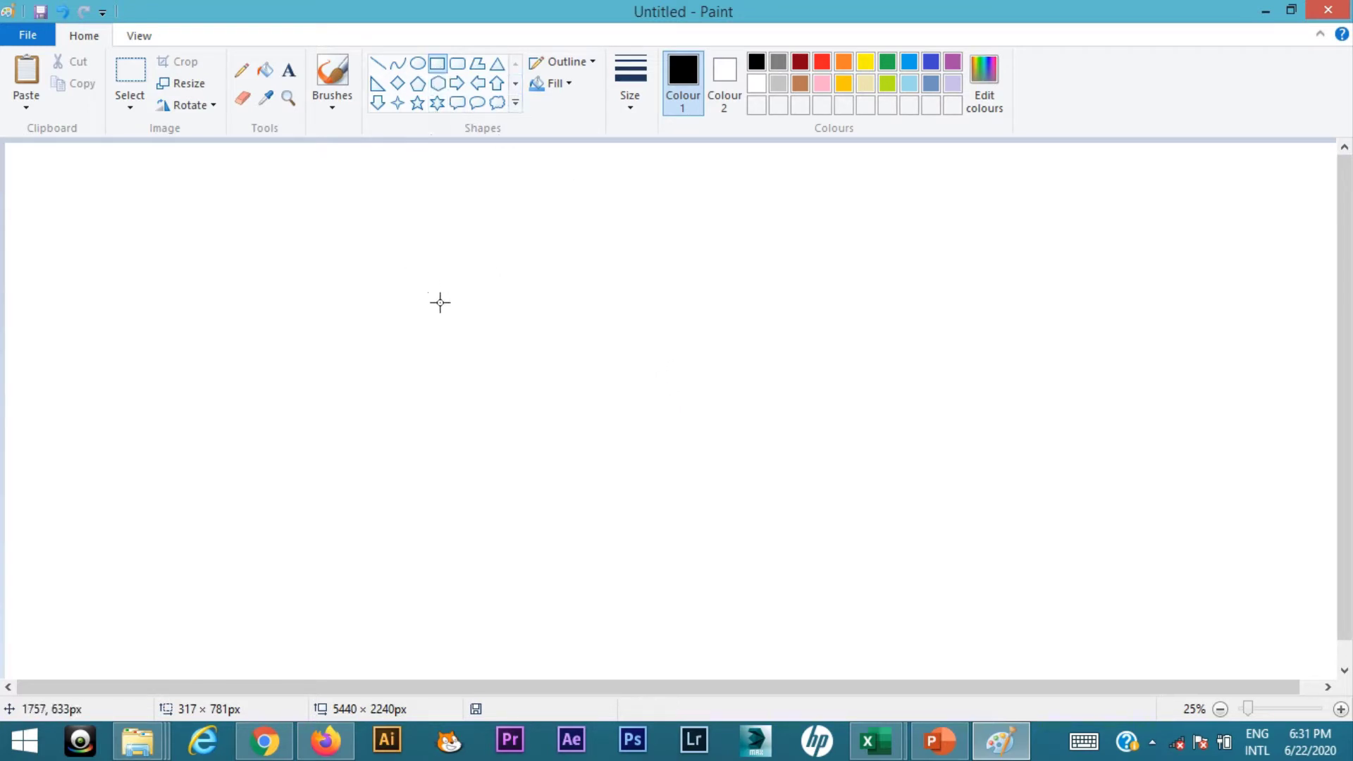
drag(441, 308, 507, 367)
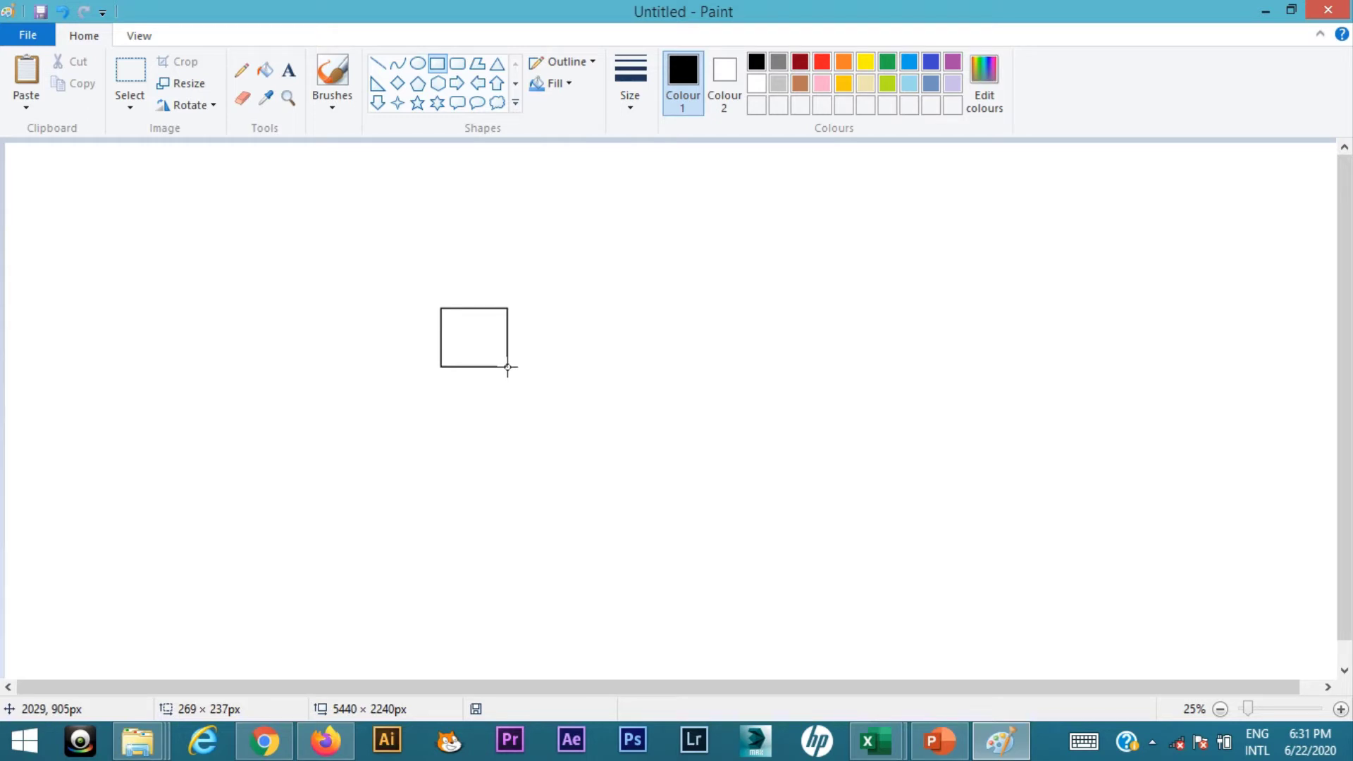
drag(508, 367, 522, 373)
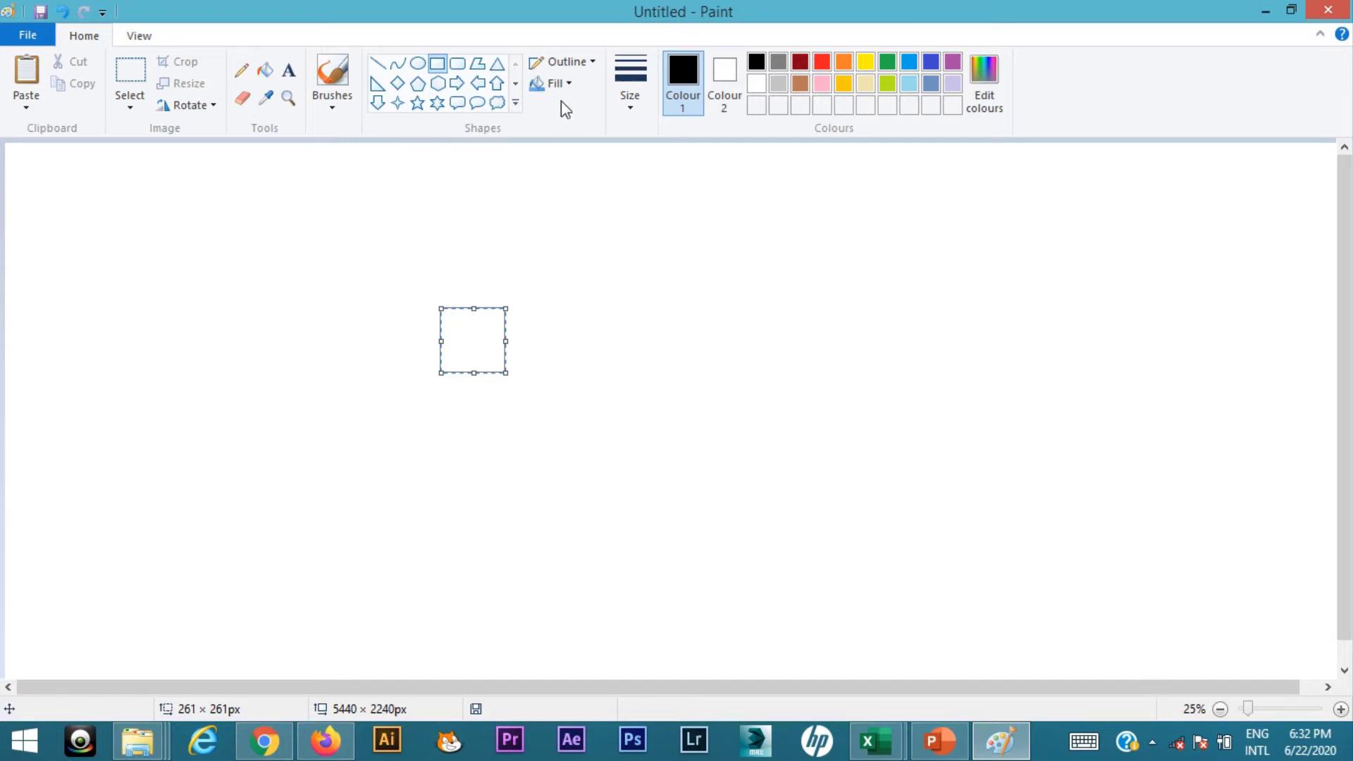
Fill the inside of the square with black.
click(266, 71)
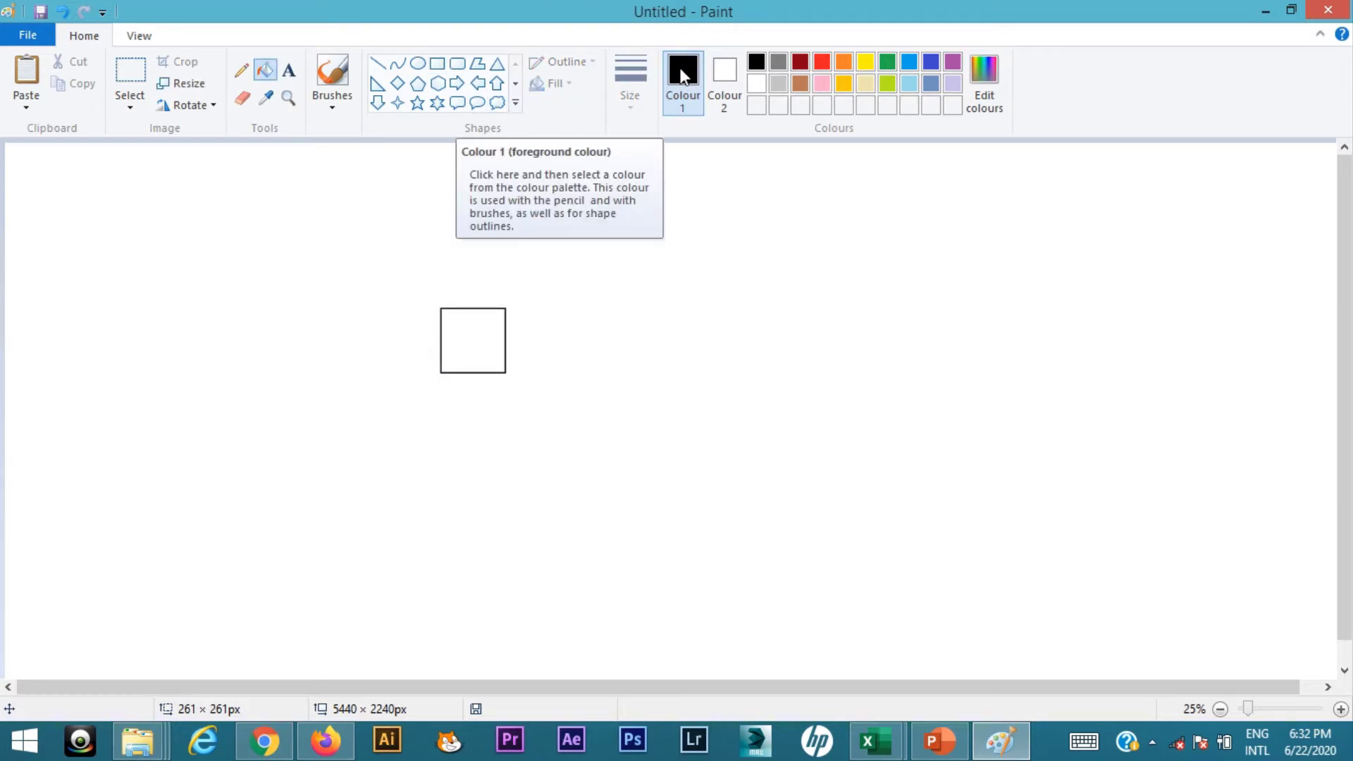
click(497, 341)
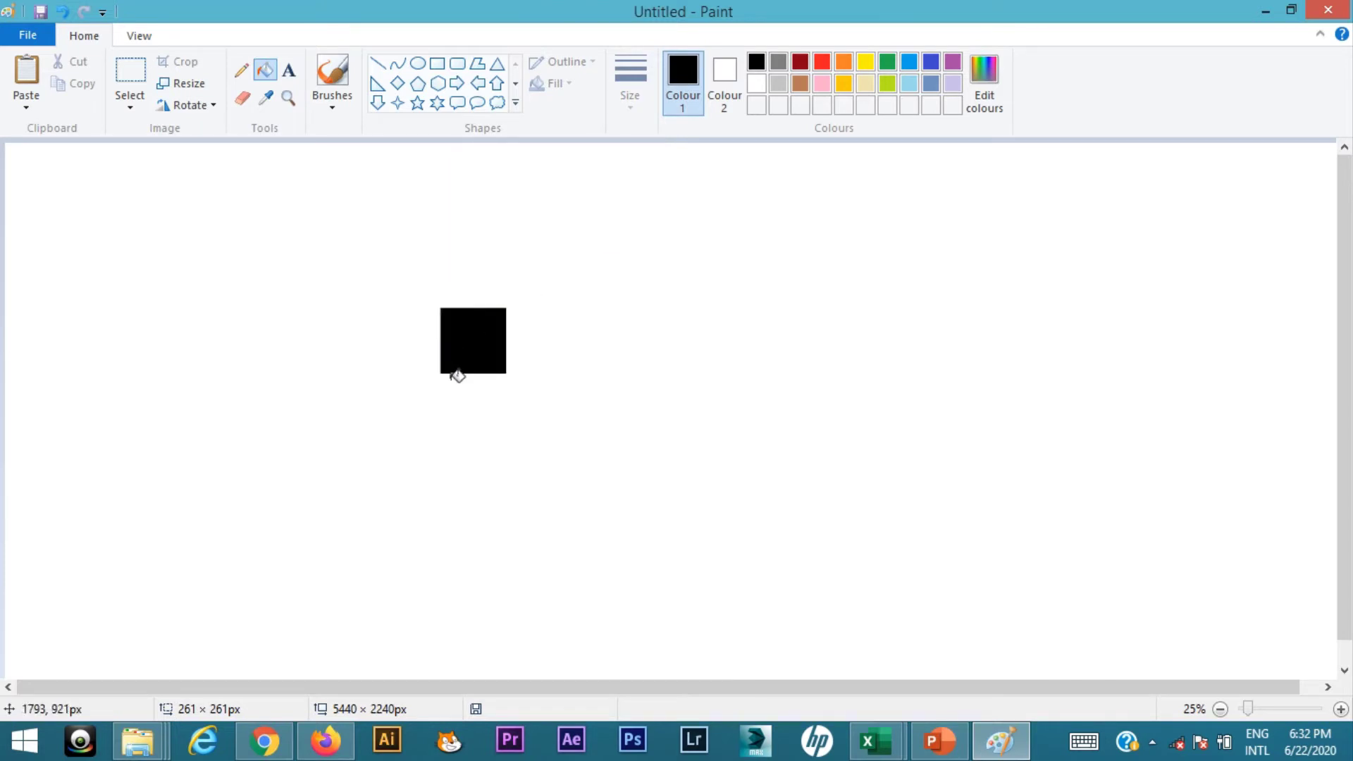
Select the black square with a small margin around it, about 337 × 345 px, and skew it 30 degrees horizontally.
click(136, 72)
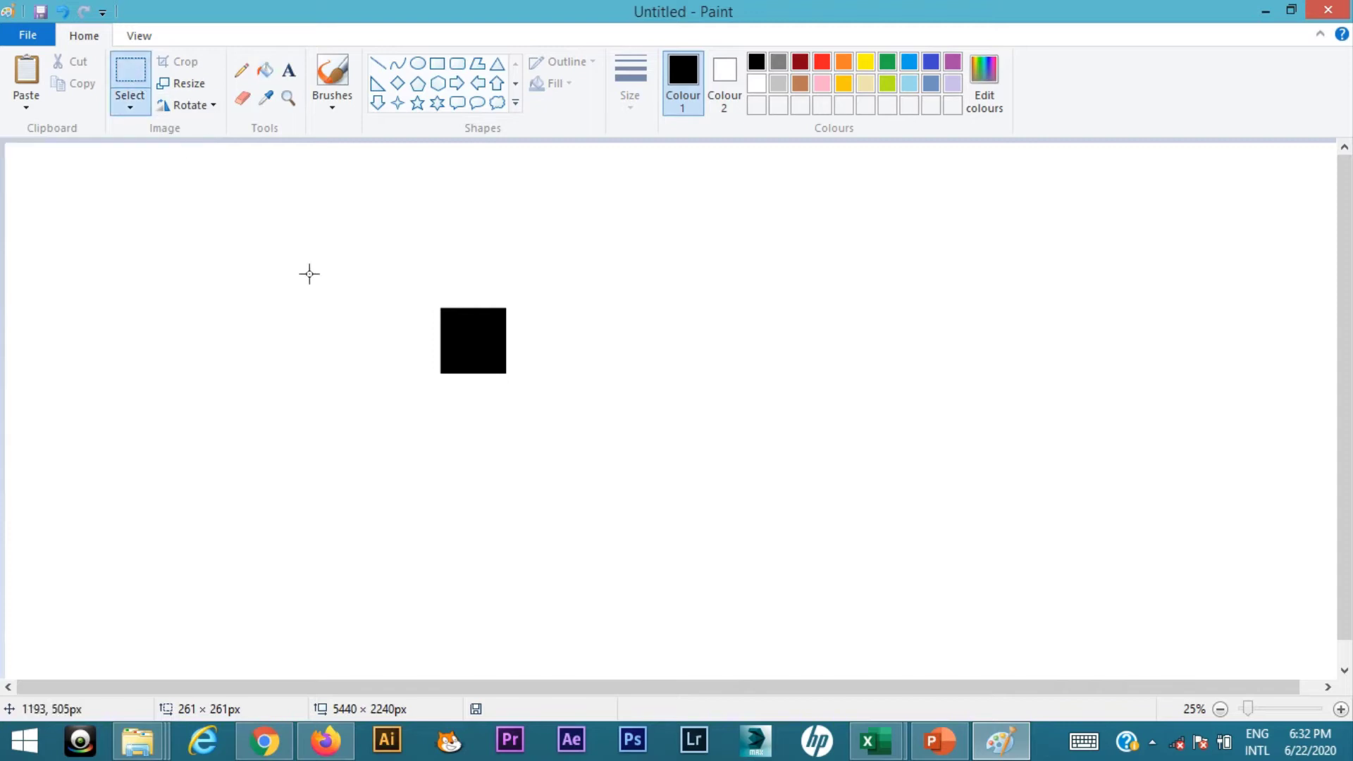
drag(436, 302, 514, 380)
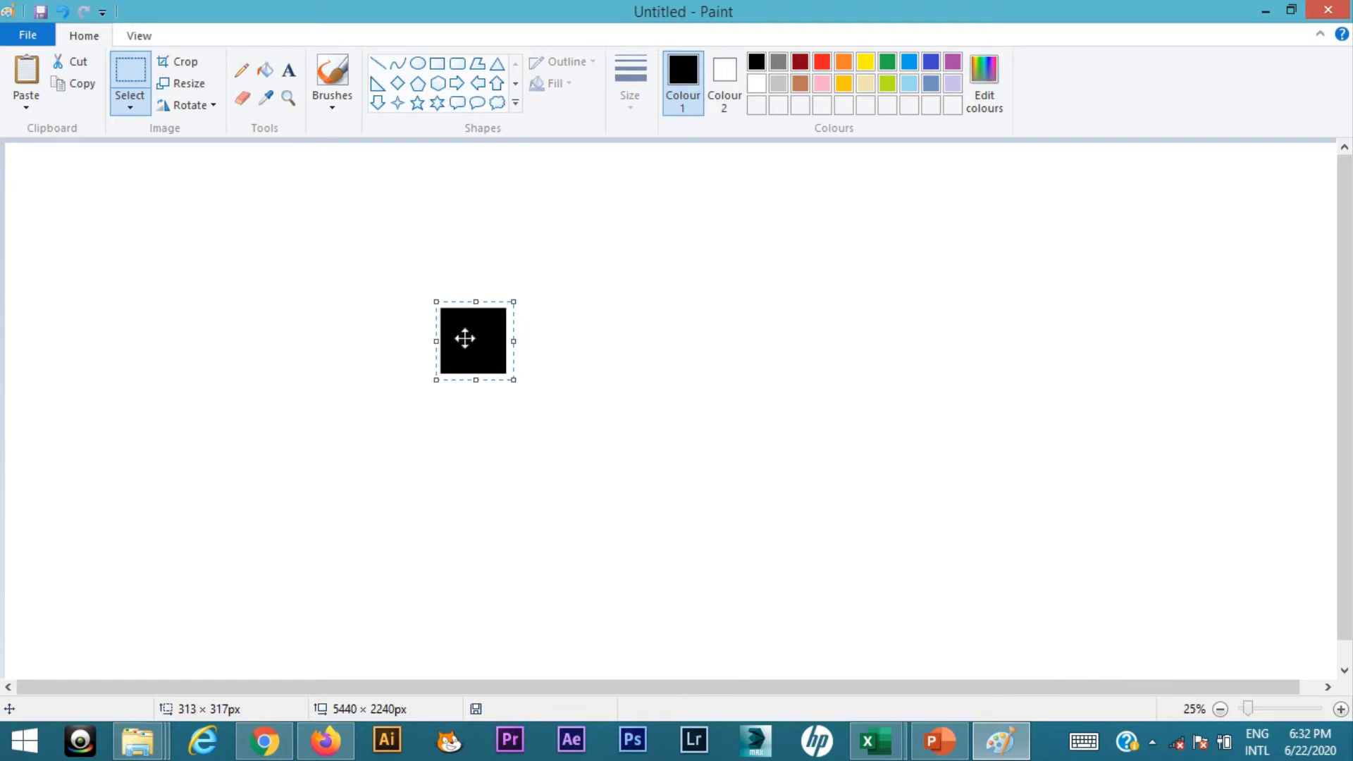
drag(463, 293, 542, 378)
click(465, 292)
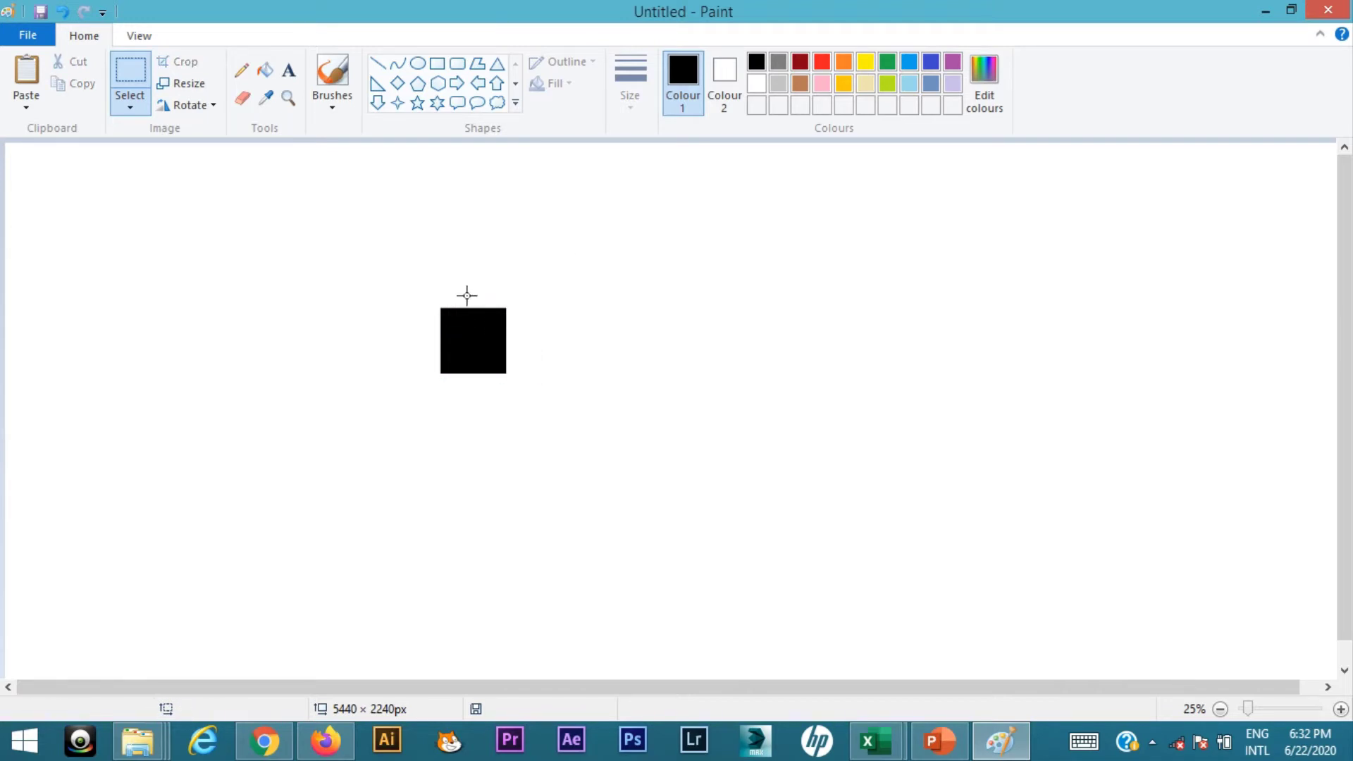
drag(434, 298, 517, 383)
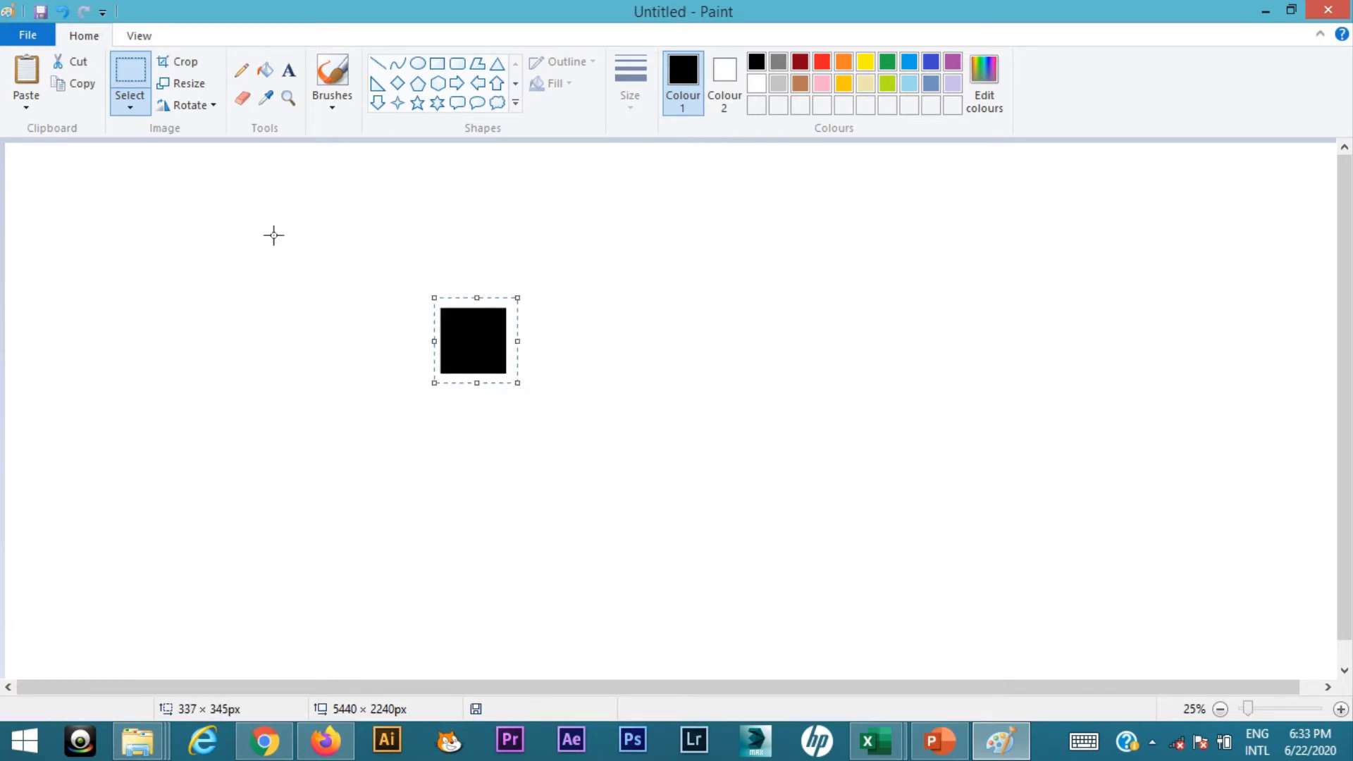
click(188, 86)
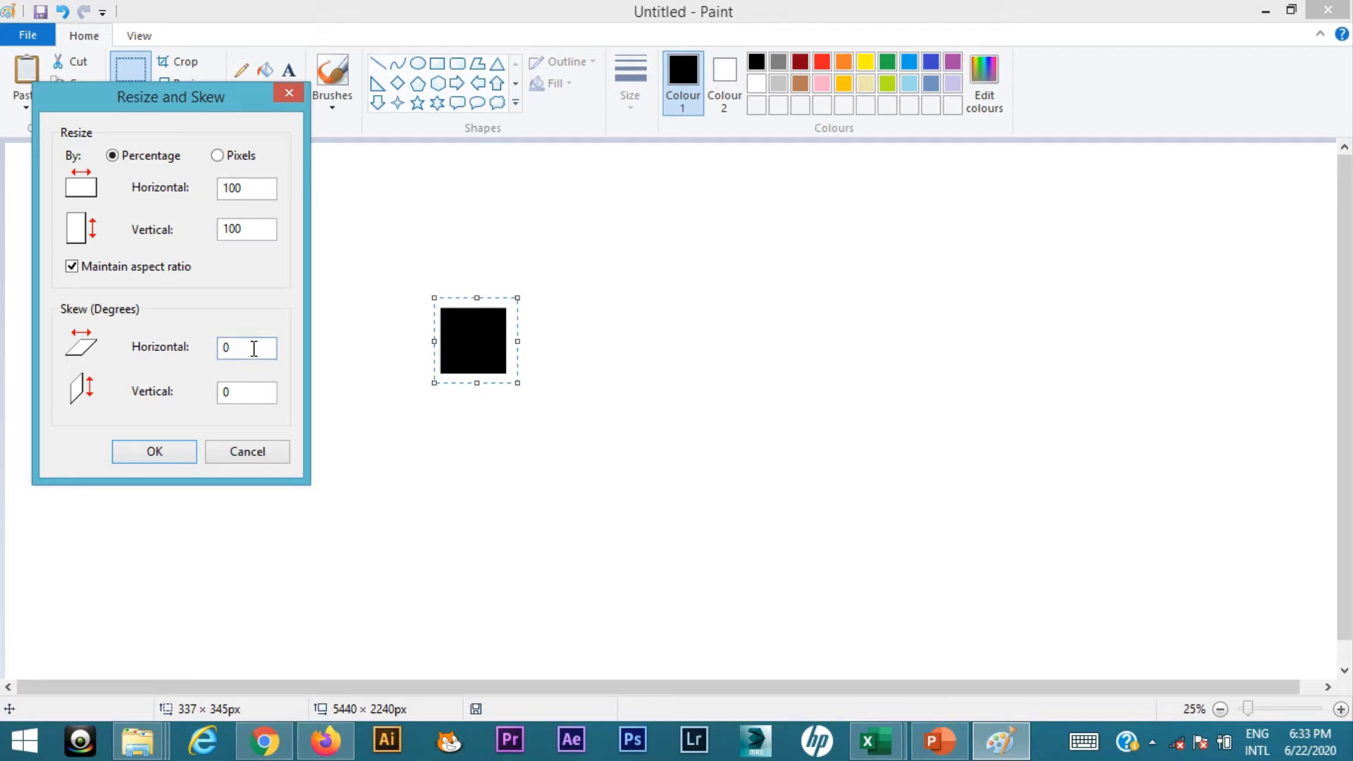
key(BackSpace)
text(30)
click(166, 457)
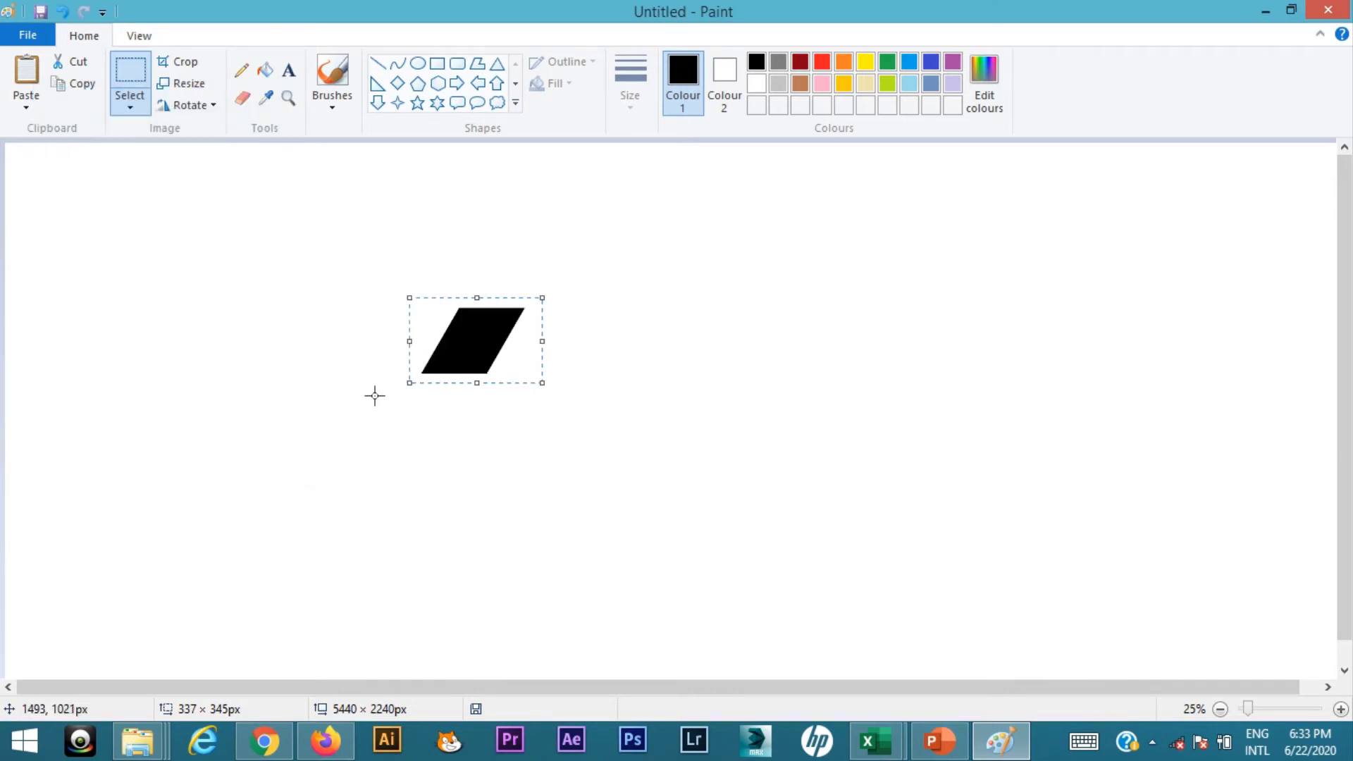
Stretch the selected parallelogram vertically to 133 percent with the aspect ratio unlocked.
click(192, 86)
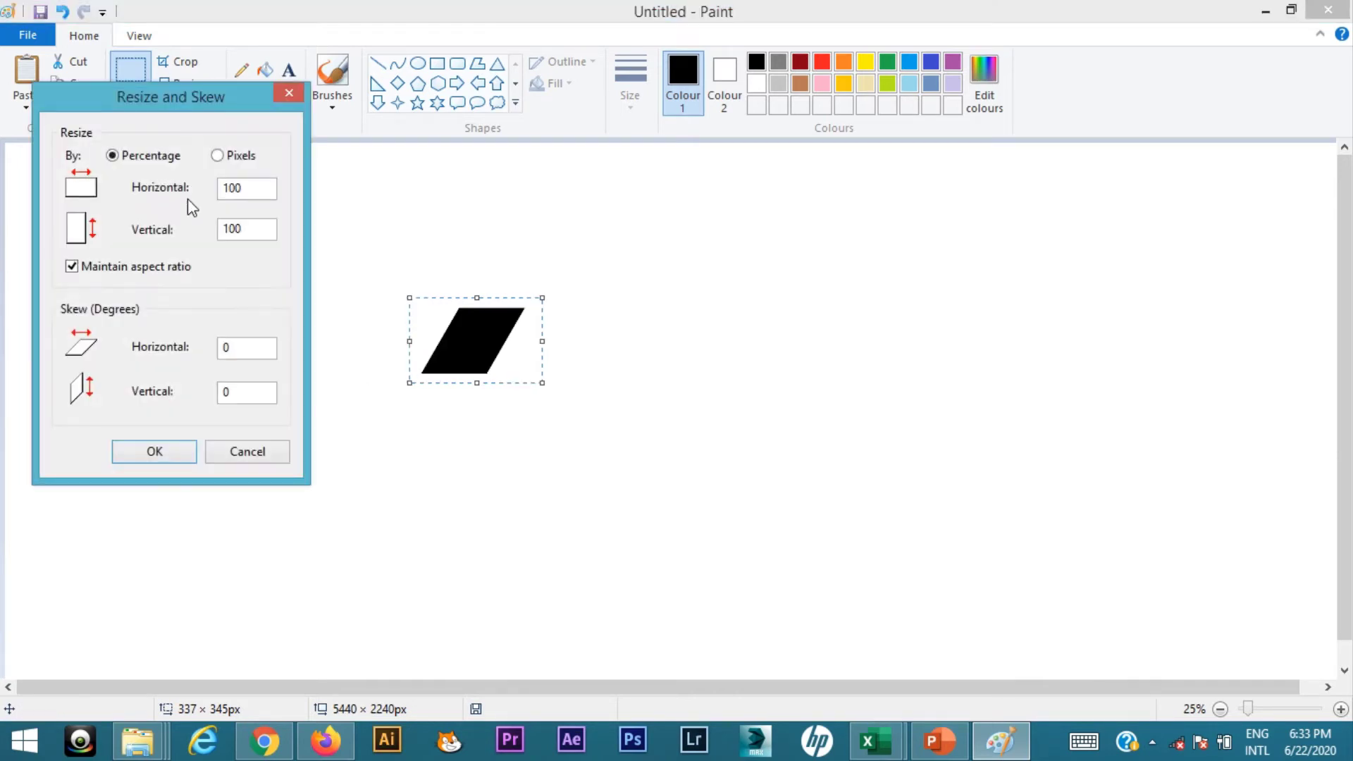
click(72, 268)
click(257, 234)
key(BackSpace)
key(BackSpace)
text(33)
click(167, 450)
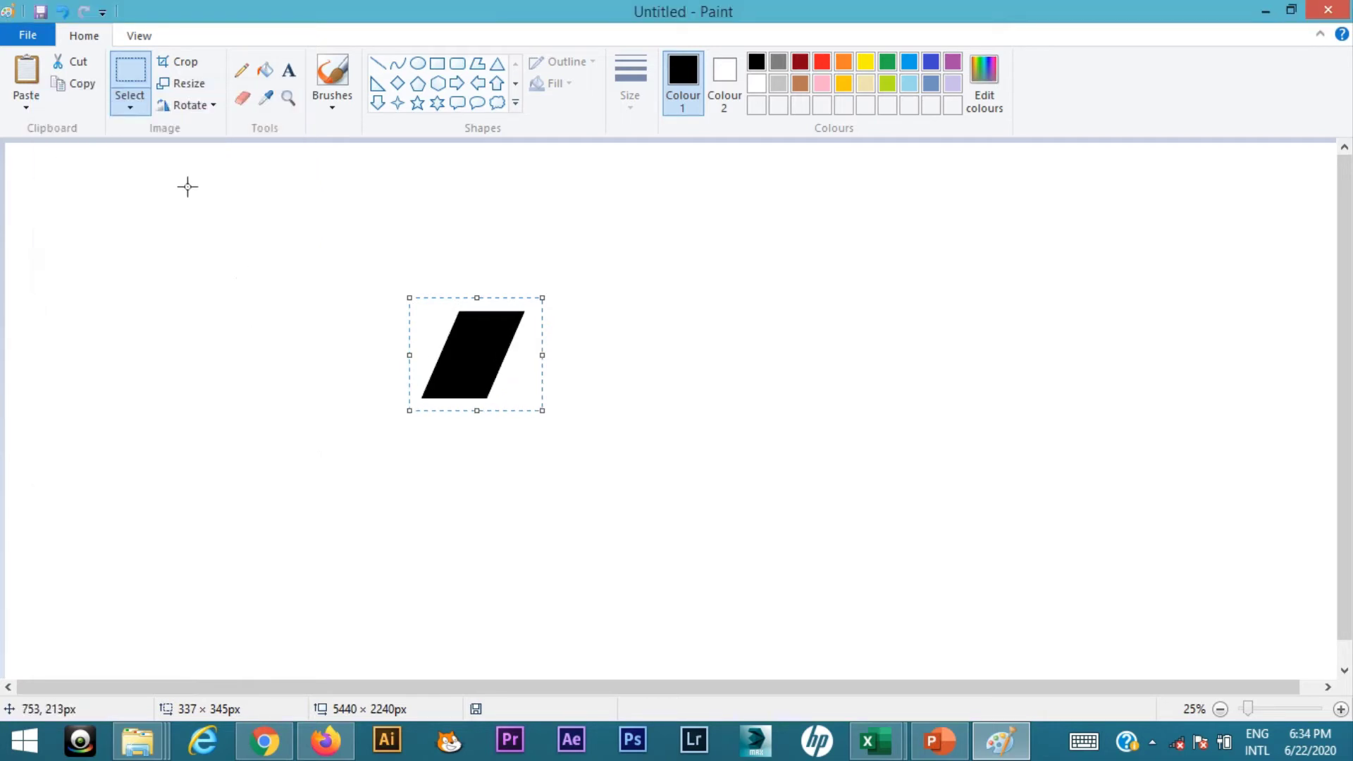
Skew the selected shape vertically by -30 degrees.
click(187, 83)
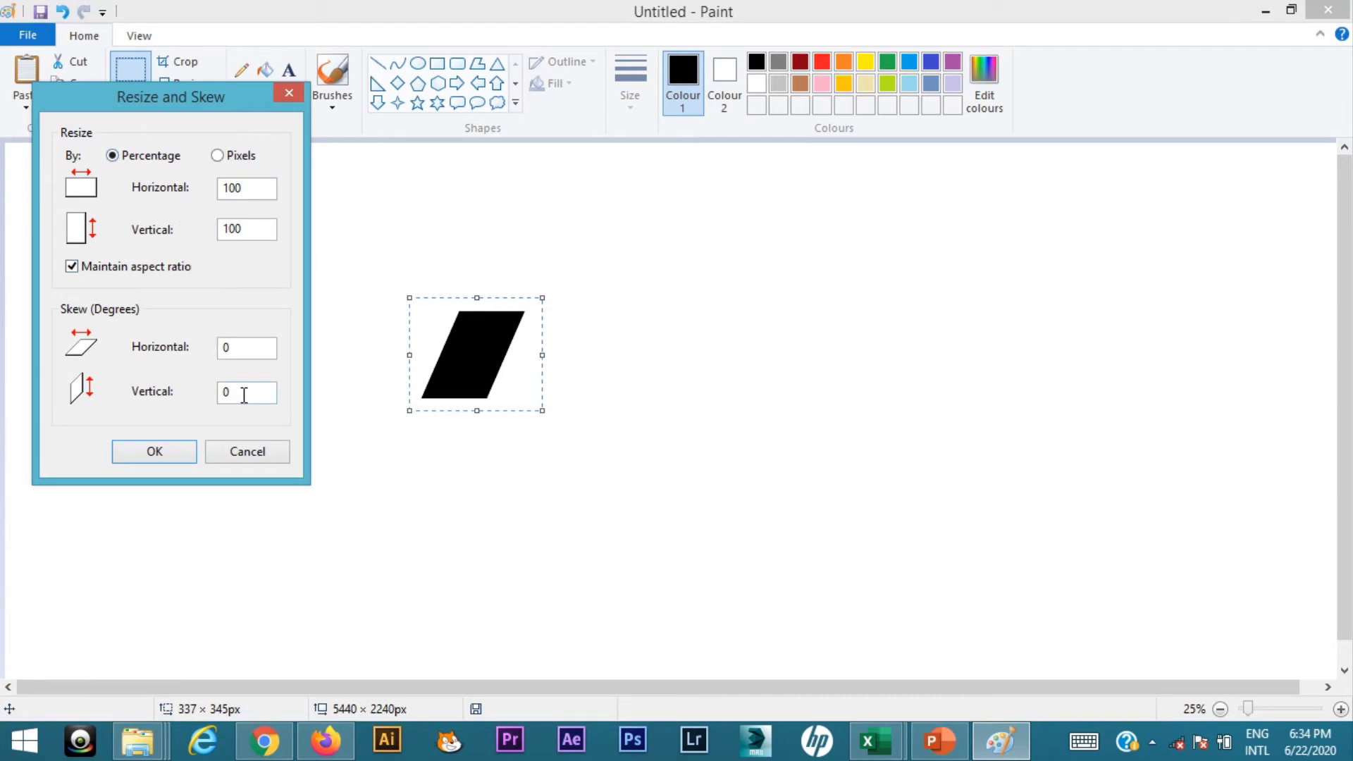
drag(243, 393, 219, 401)
text(-30)
click(168, 456)
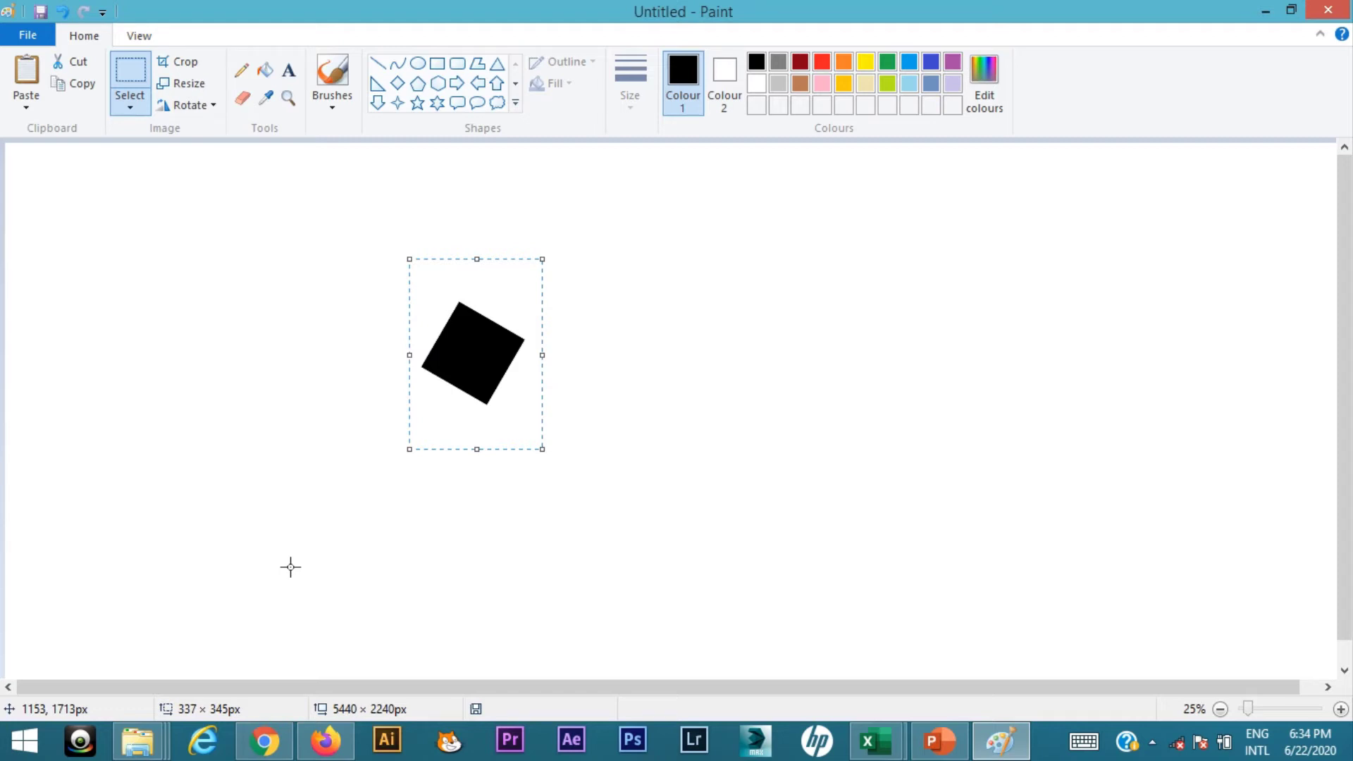
click(200, 85)
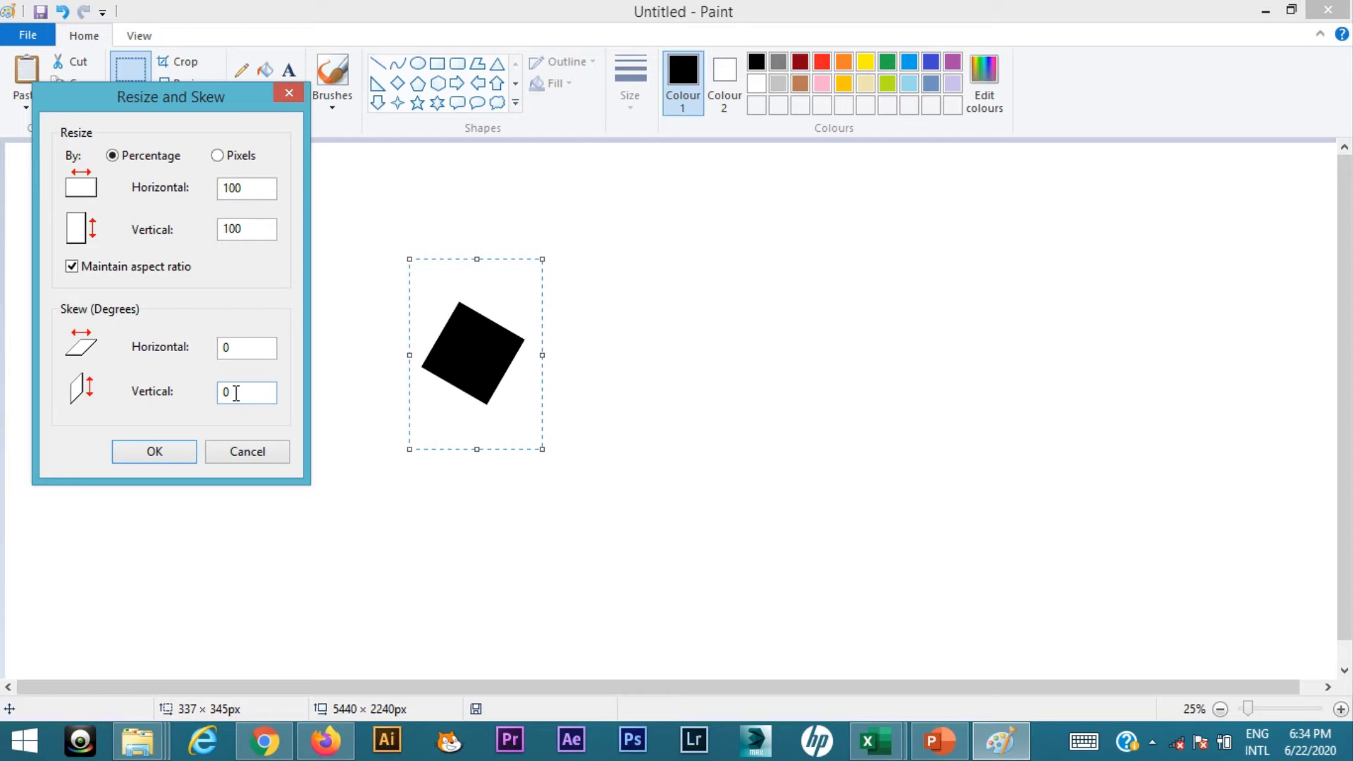
click(288, 94)
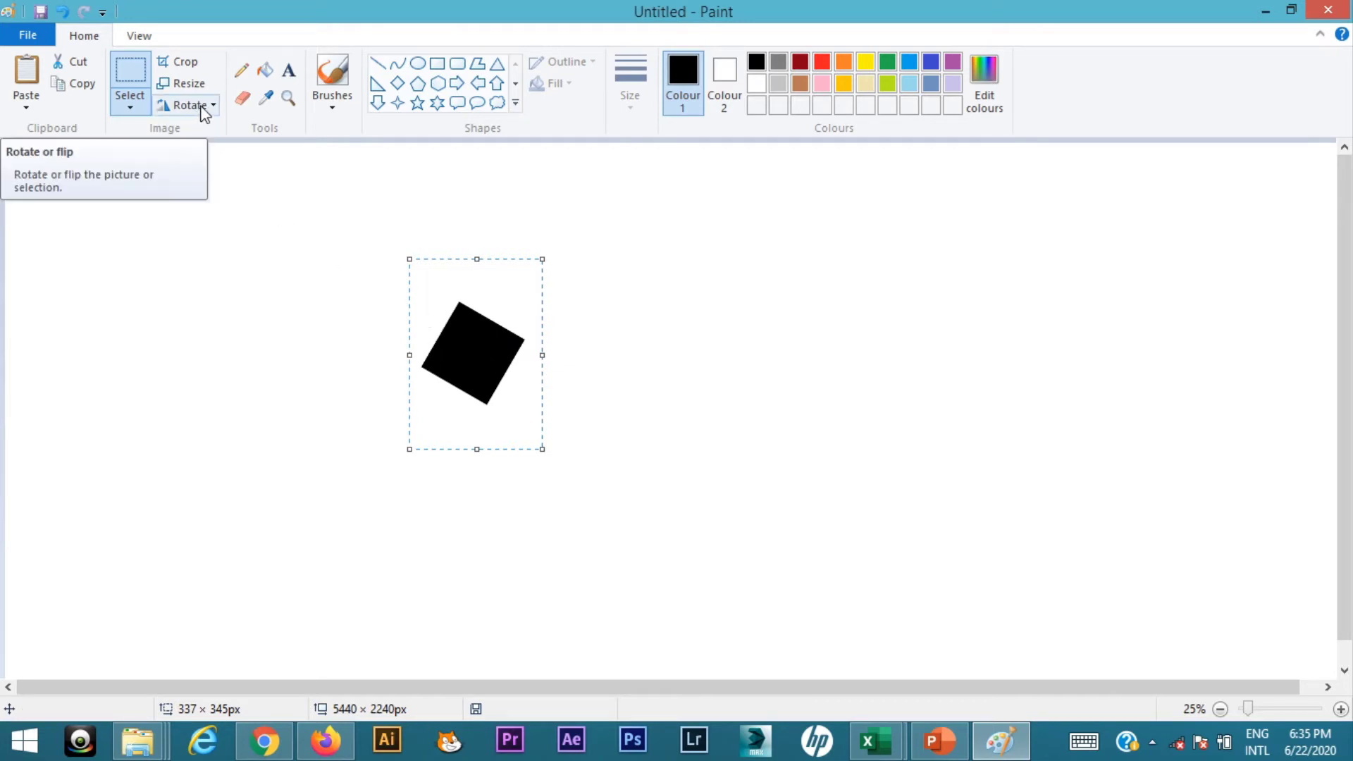
click(620, 243)
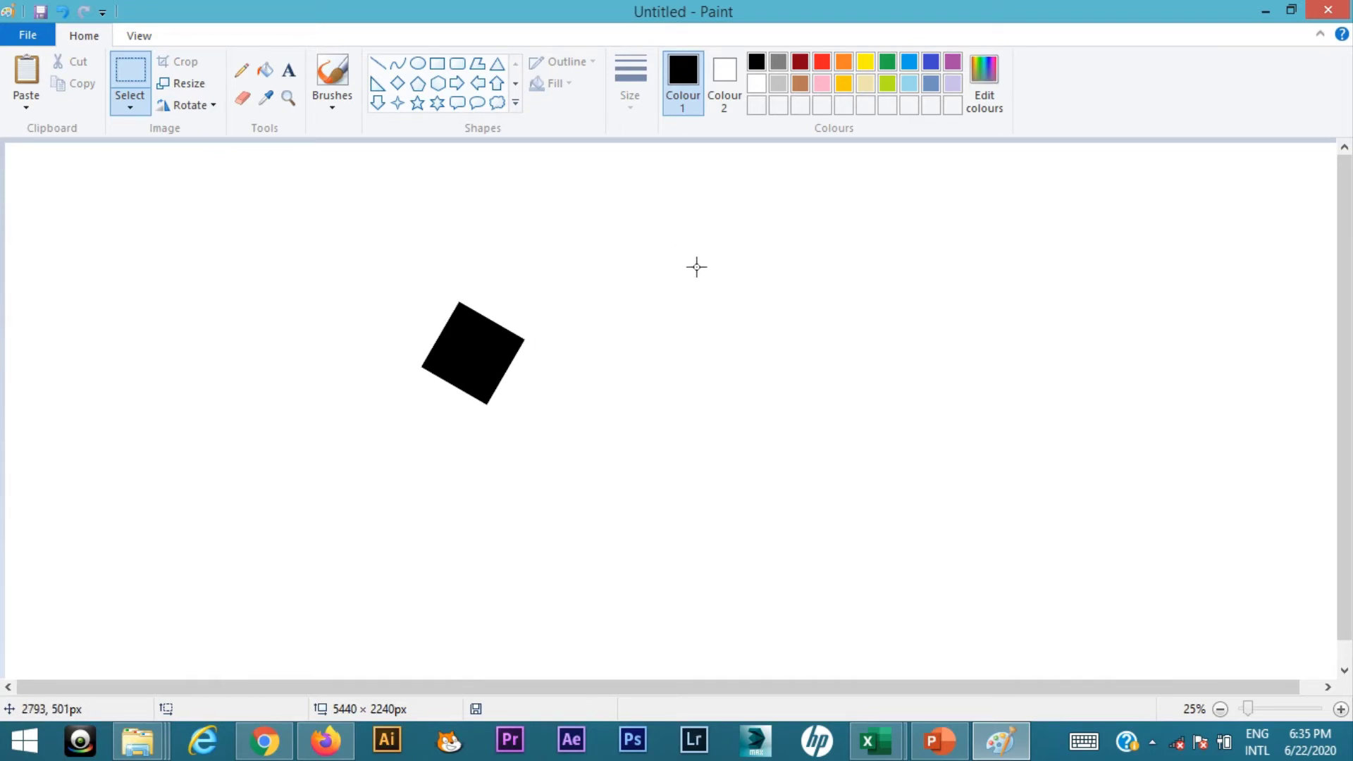
Select the tilted black square in a frame of about 681 × 633 px, flip it horizontally, and deselect it.
click(129, 85)
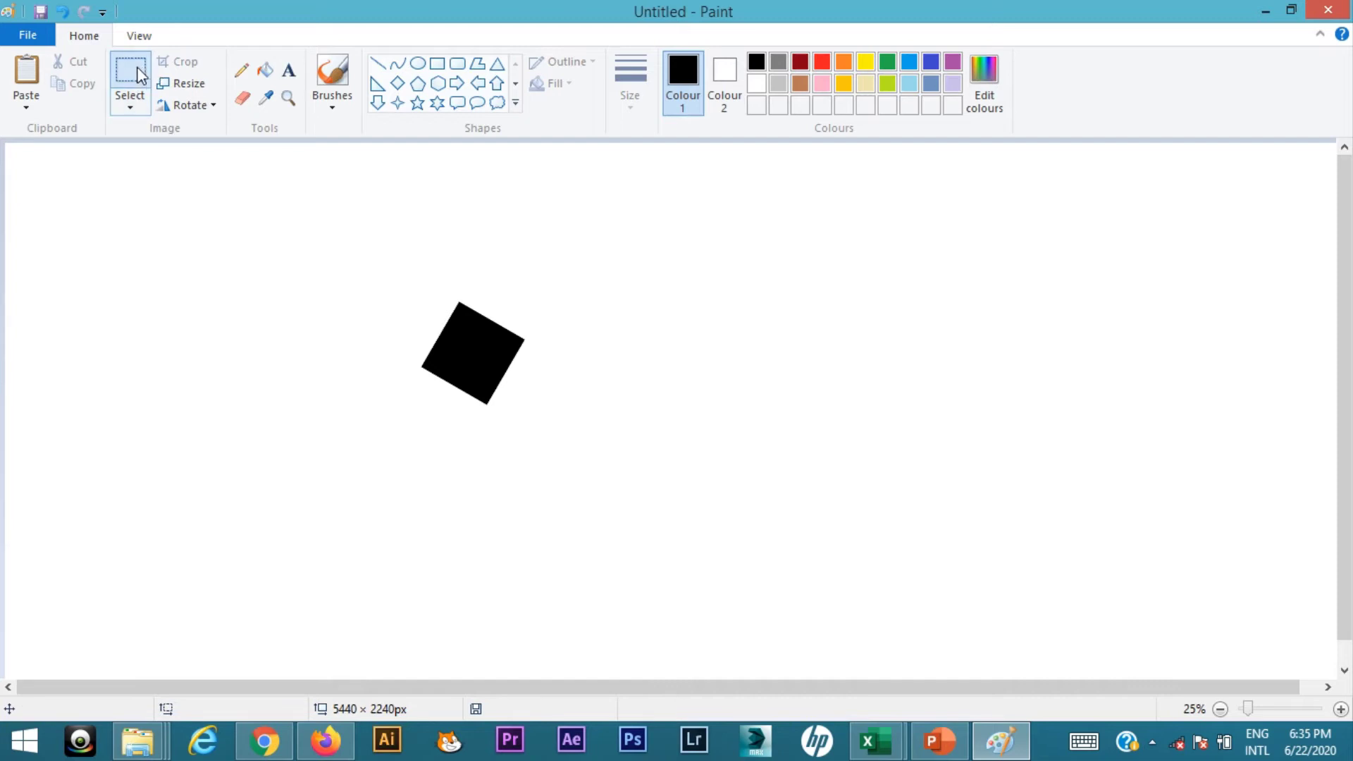
drag(381, 270, 552, 425)
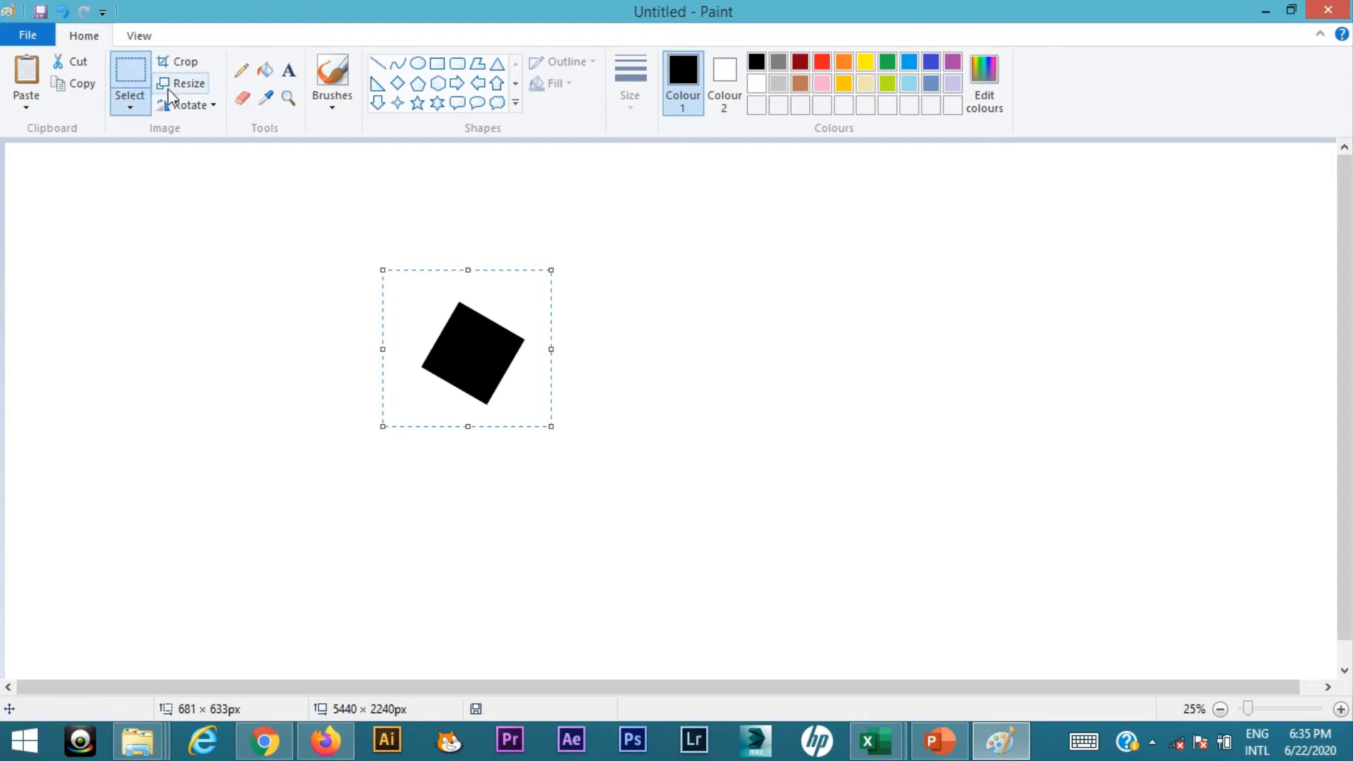
click(191, 105)
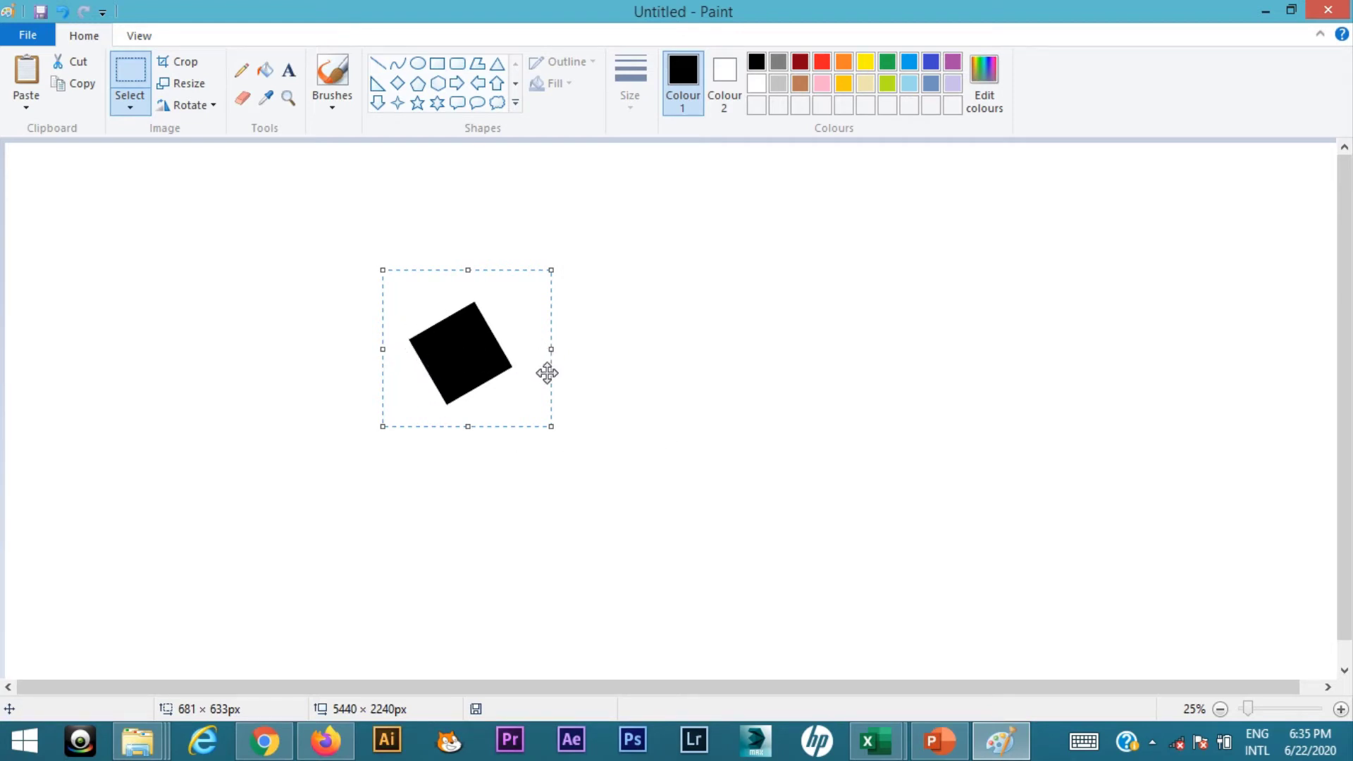
click(618, 334)
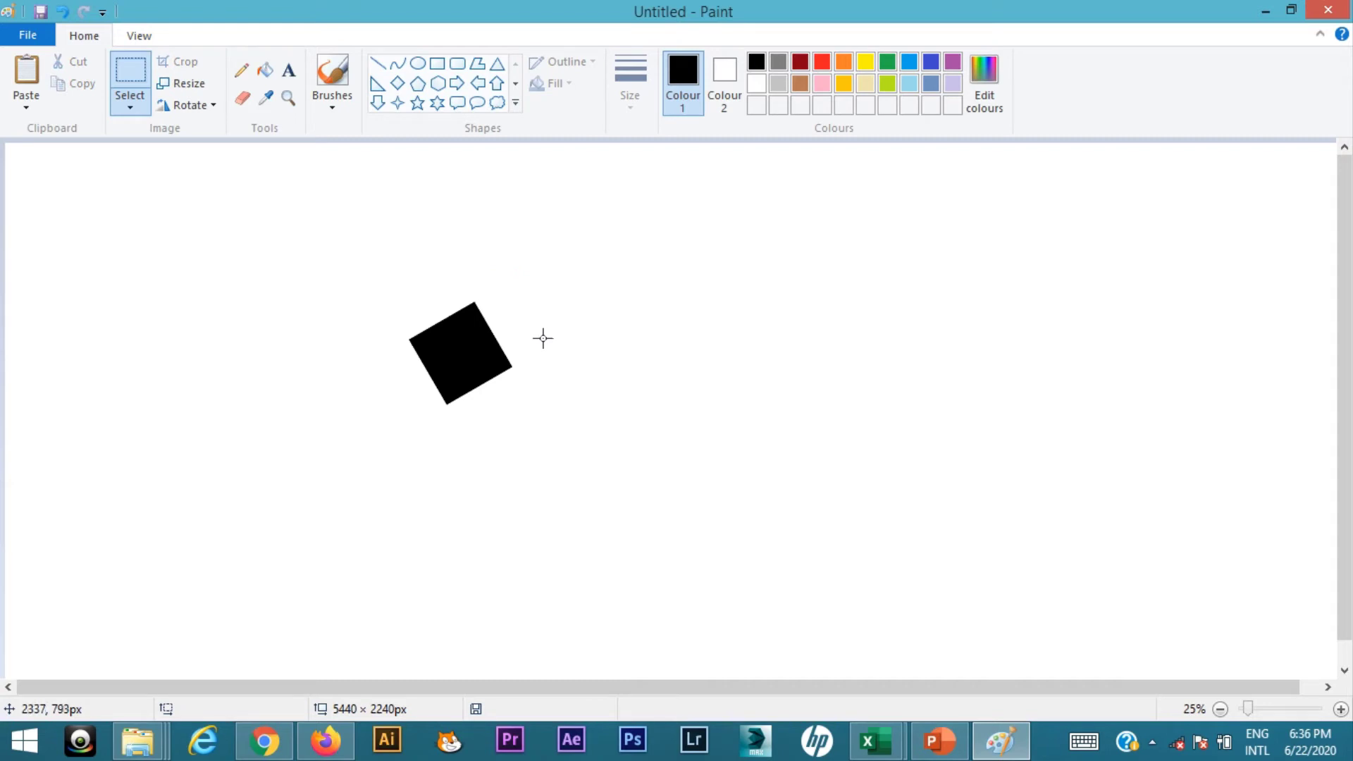
Duplicate the tilted square by copy and paste, and move the copy diagonally below the original, to its lower right.
drag(383, 292, 537, 417)
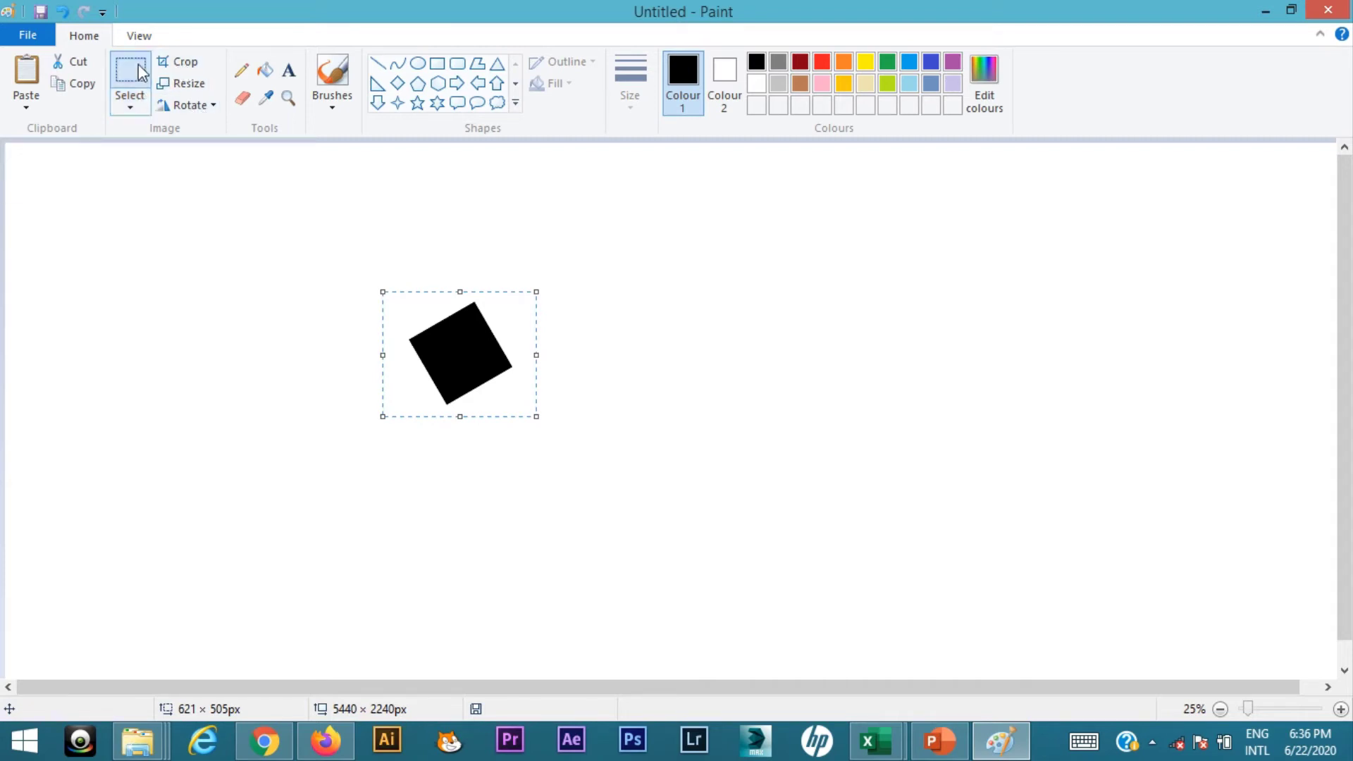
click(84, 85)
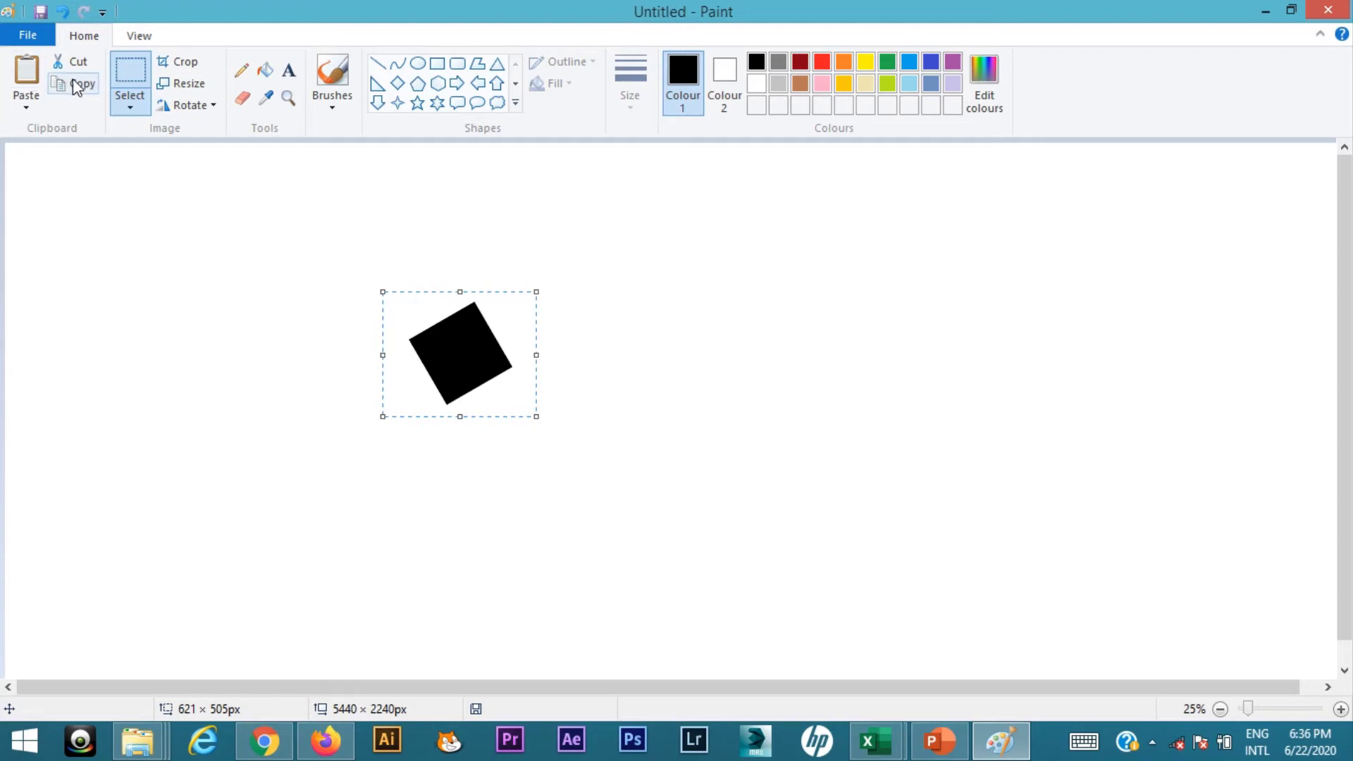
click(27, 70)
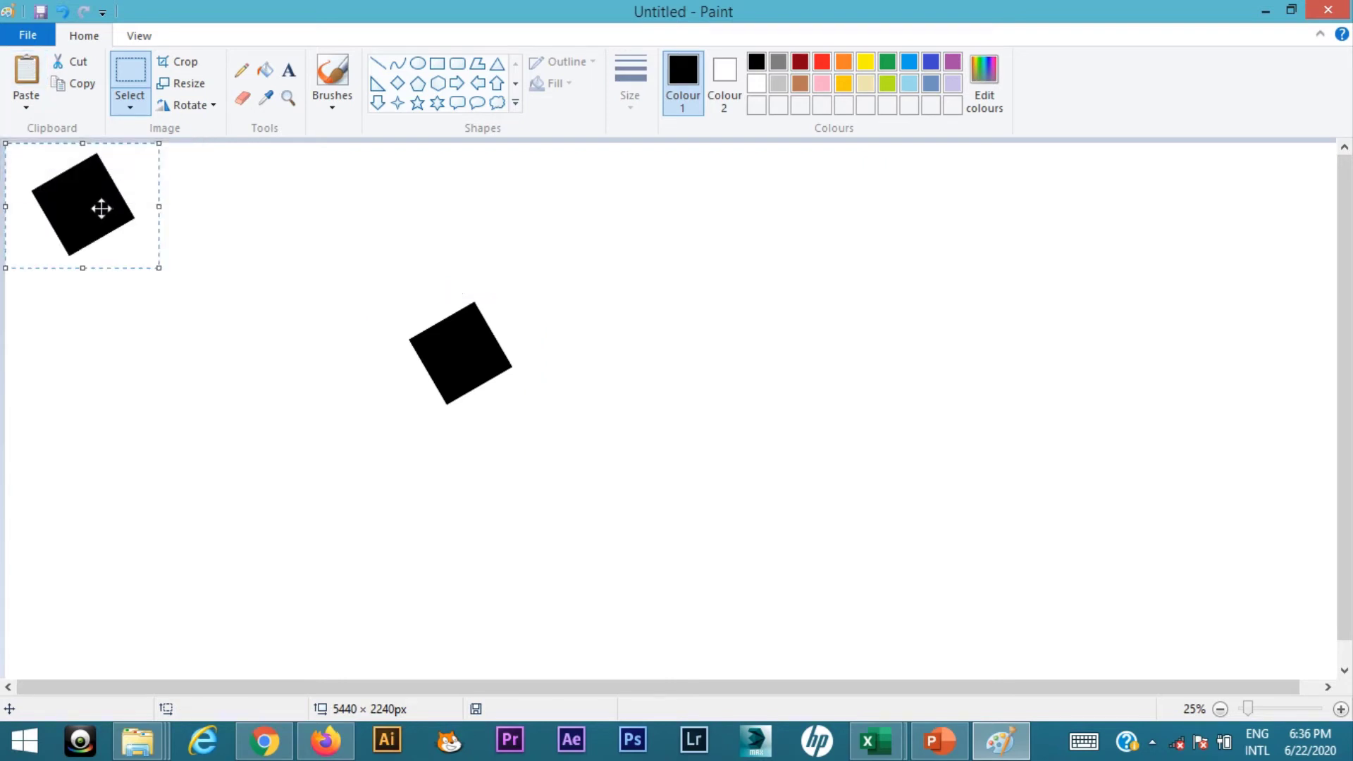
drag(101, 208, 521, 428)
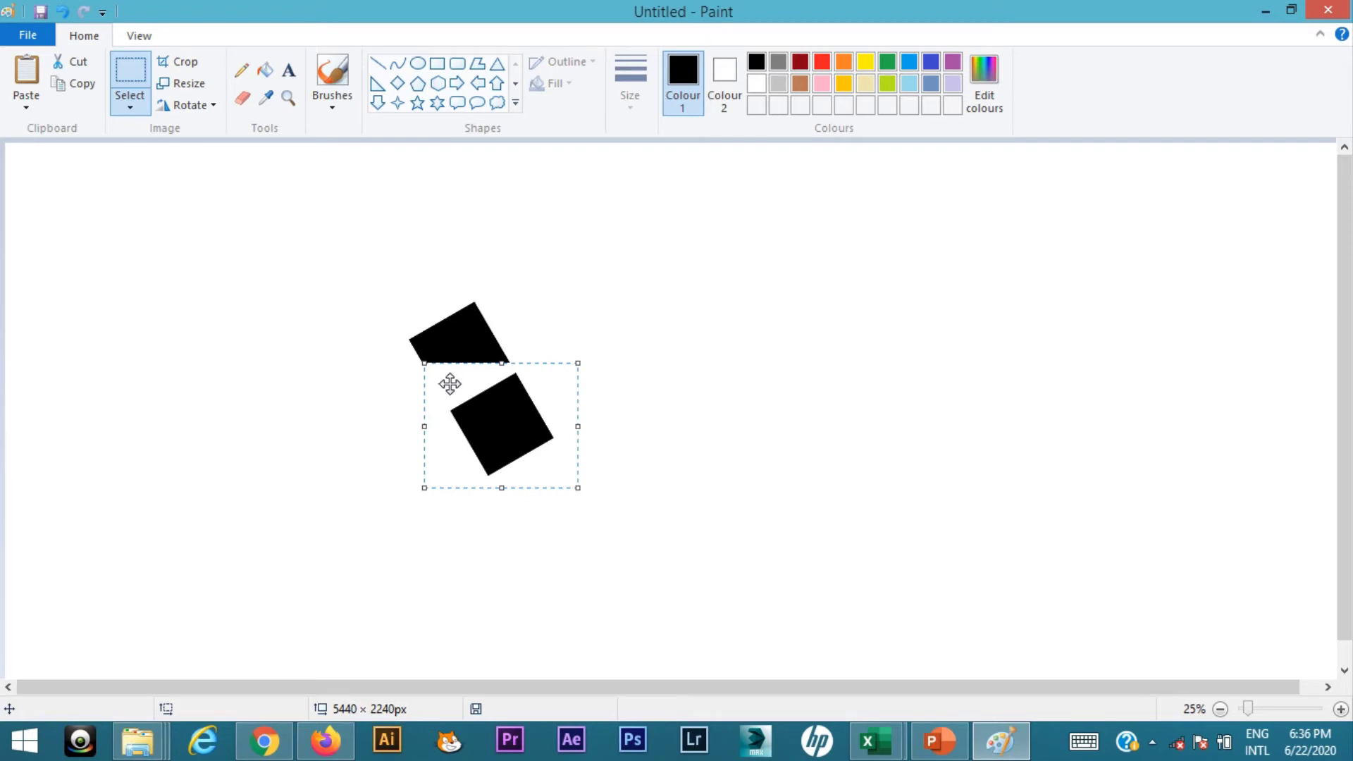
Turn on transparent selection and move the copied tilted square flush against the original's lower edge to form one solid bar, then deselect.
click(133, 110)
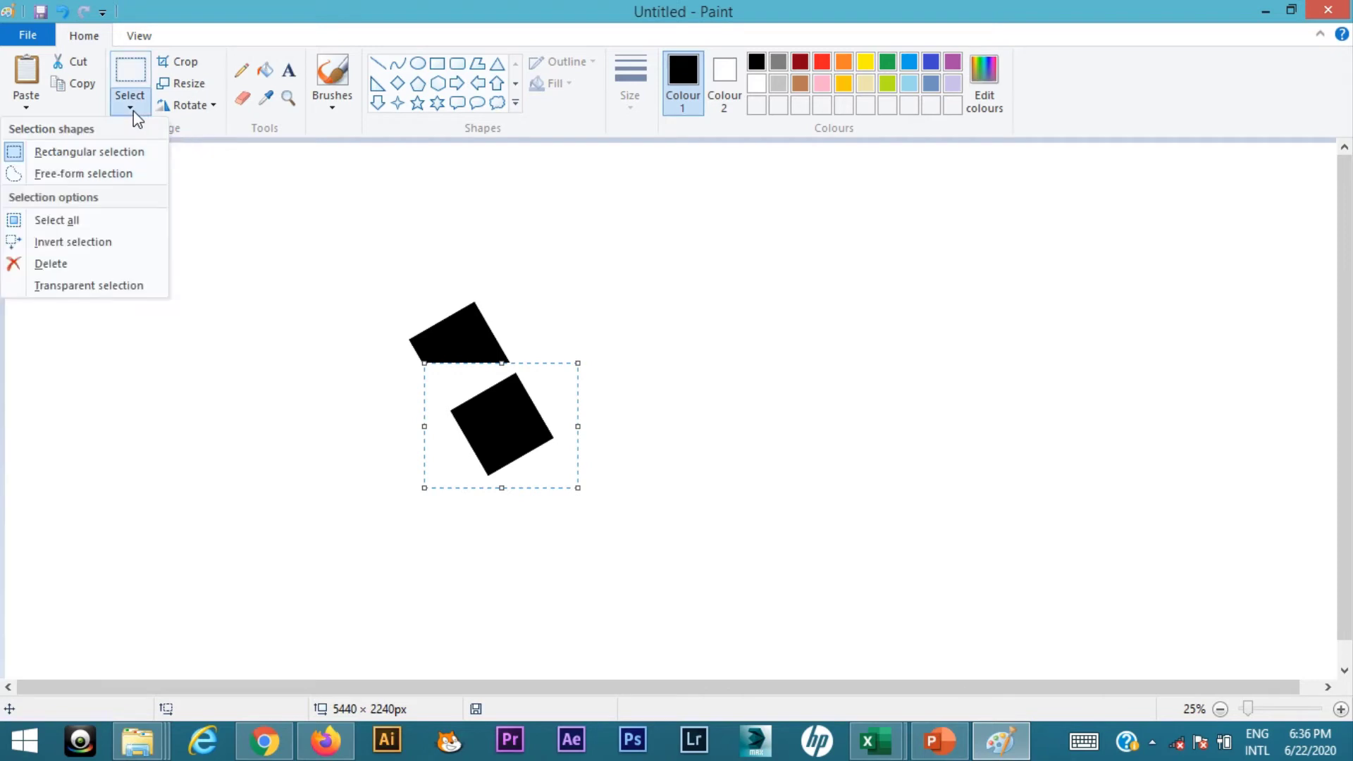
click(116, 286)
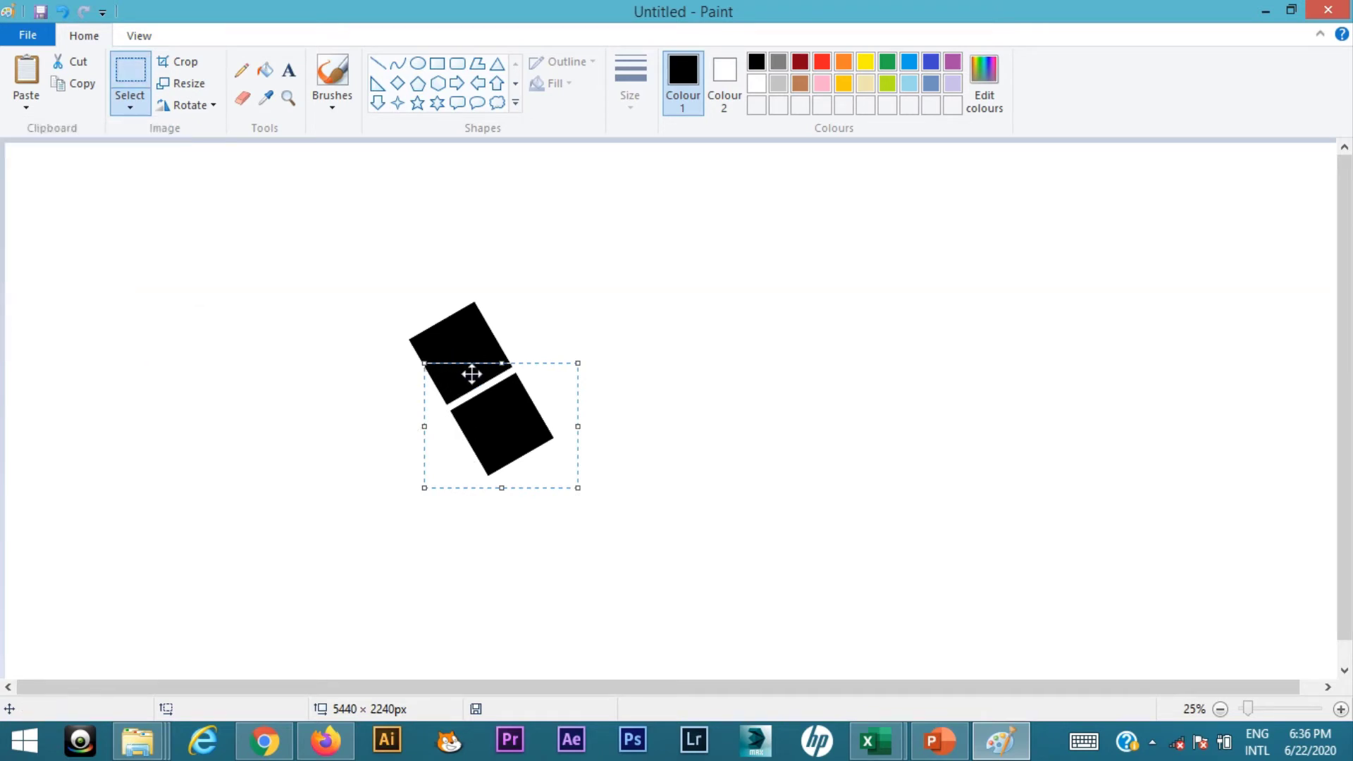
click(493, 408)
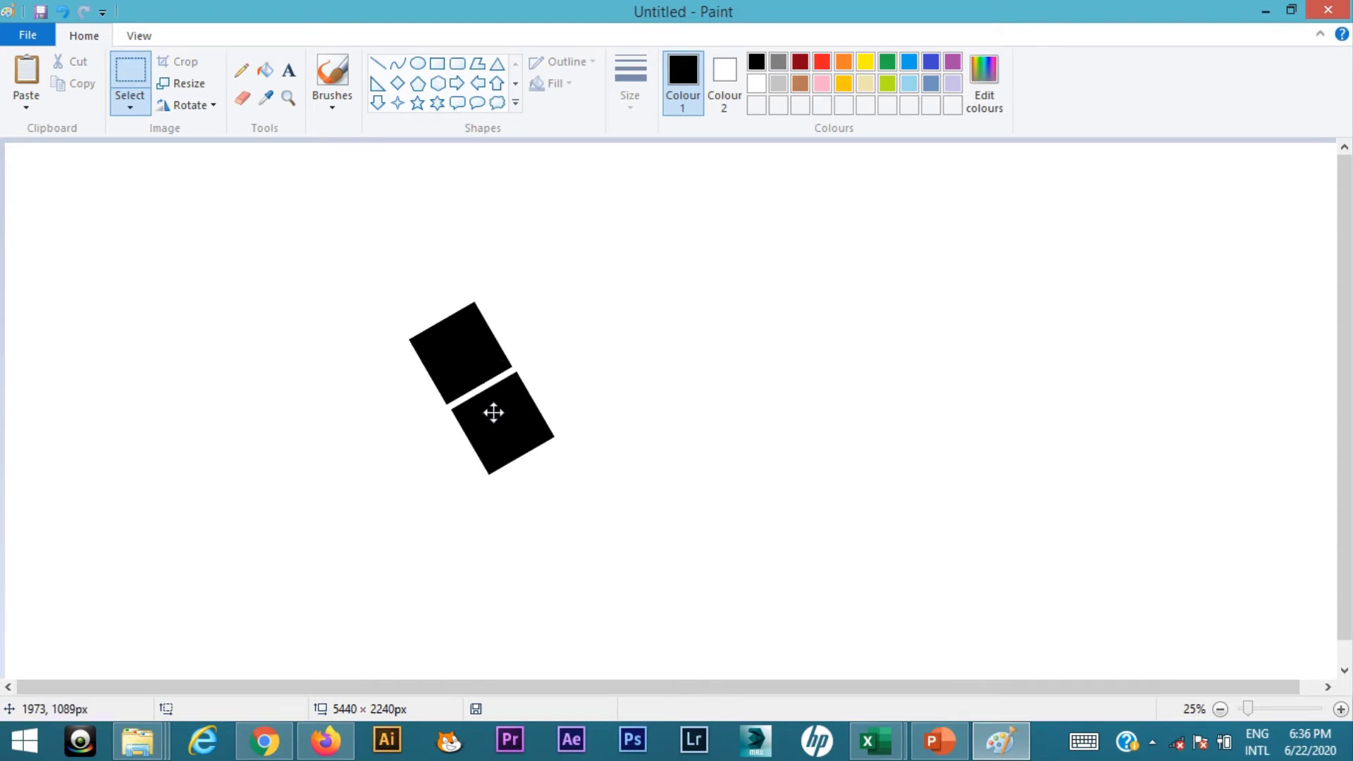
drag(493, 413, 484, 401)
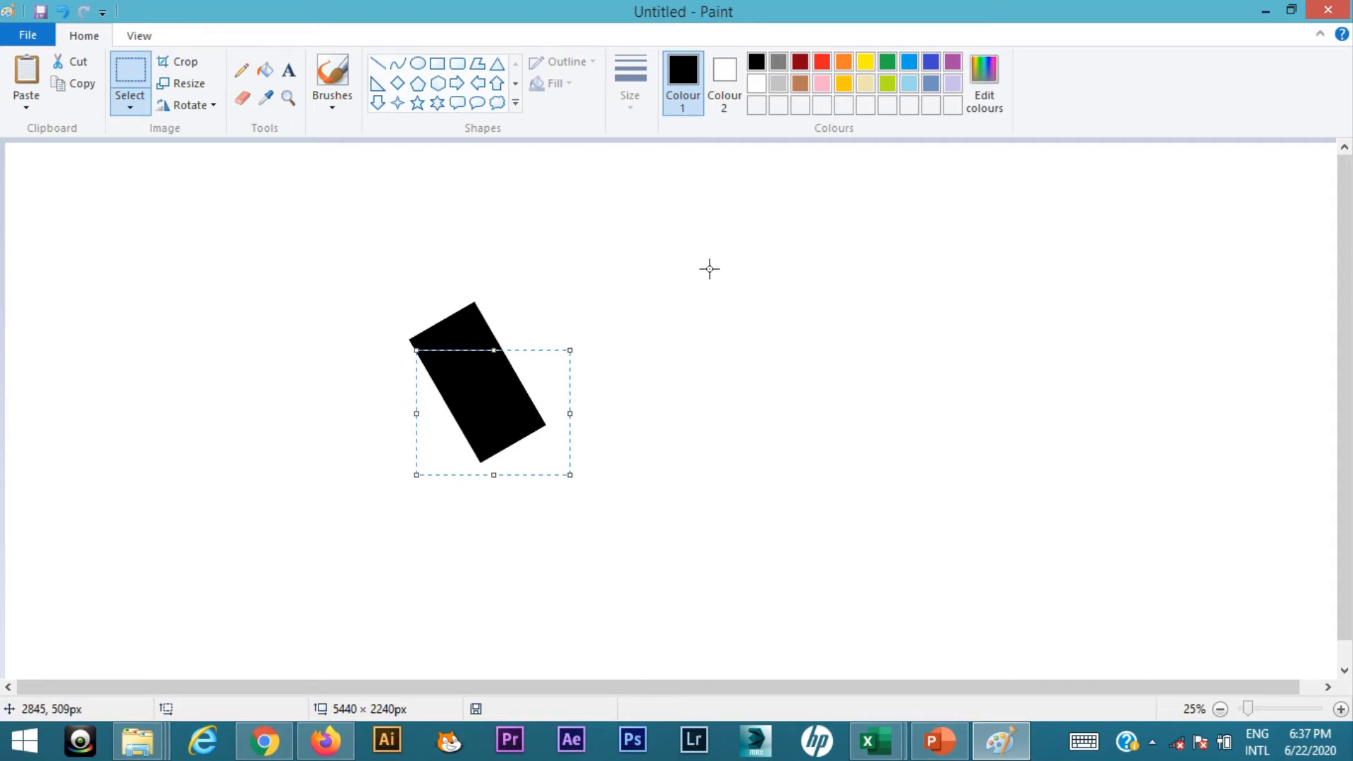
click(628, 341)
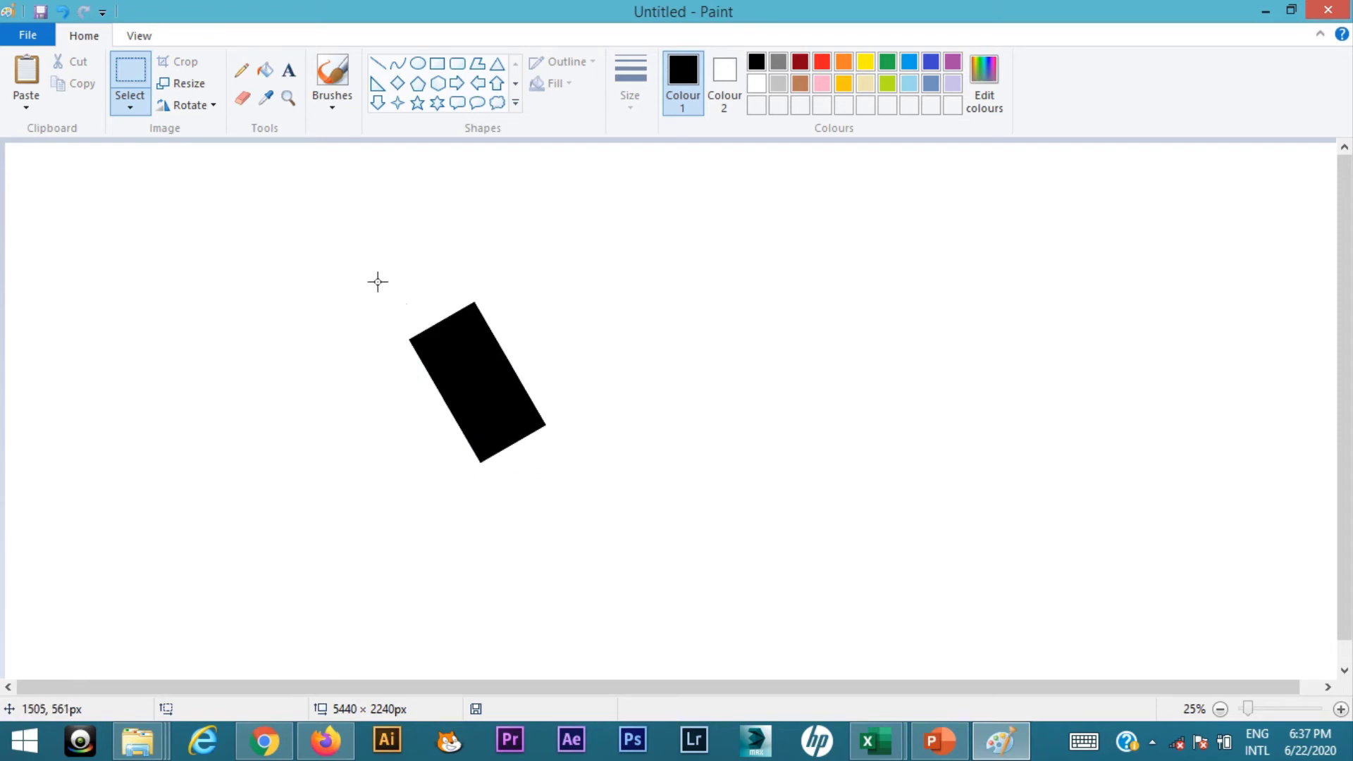
Select the tilted bar in a frame of about 897 × 905 px, duplicate it, and place the copy parallel to its upper right with a narrow gap.
drag(378, 280, 601, 505)
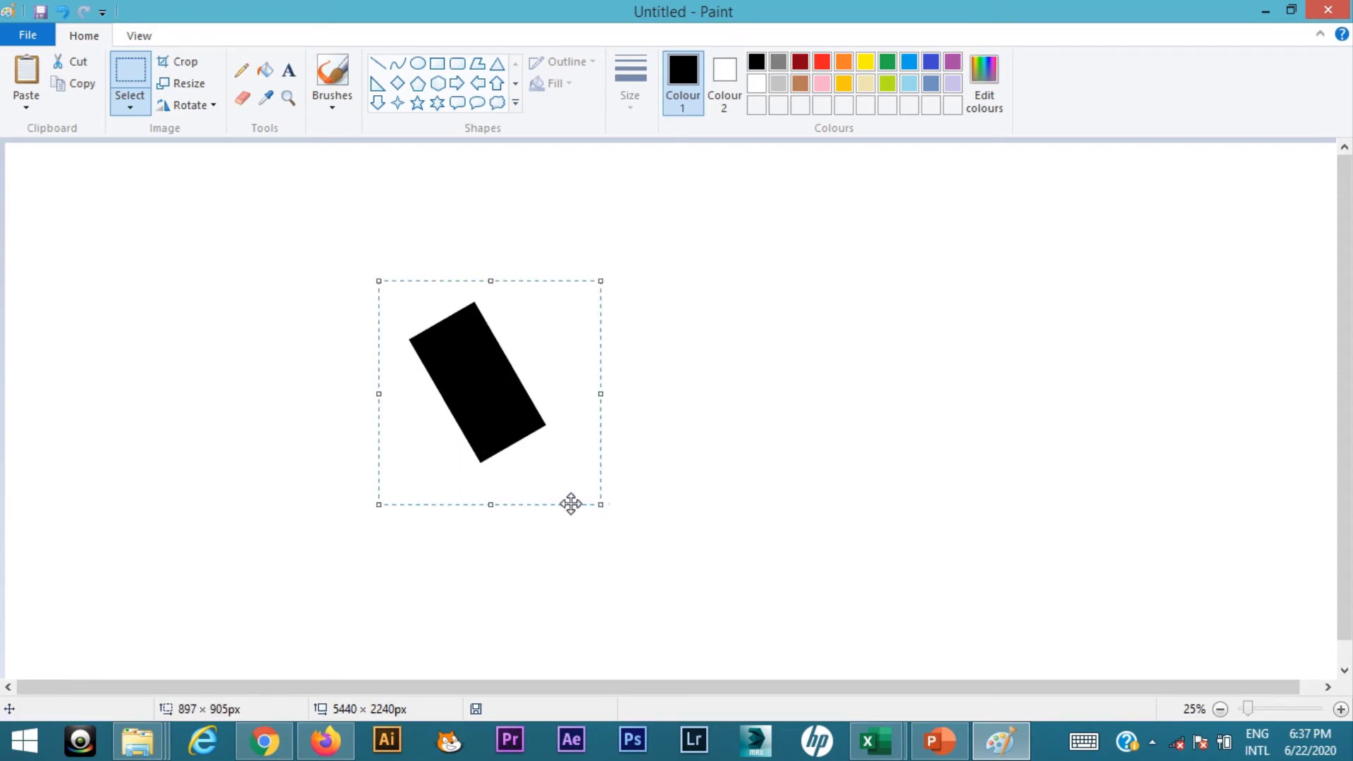
click(76, 87)
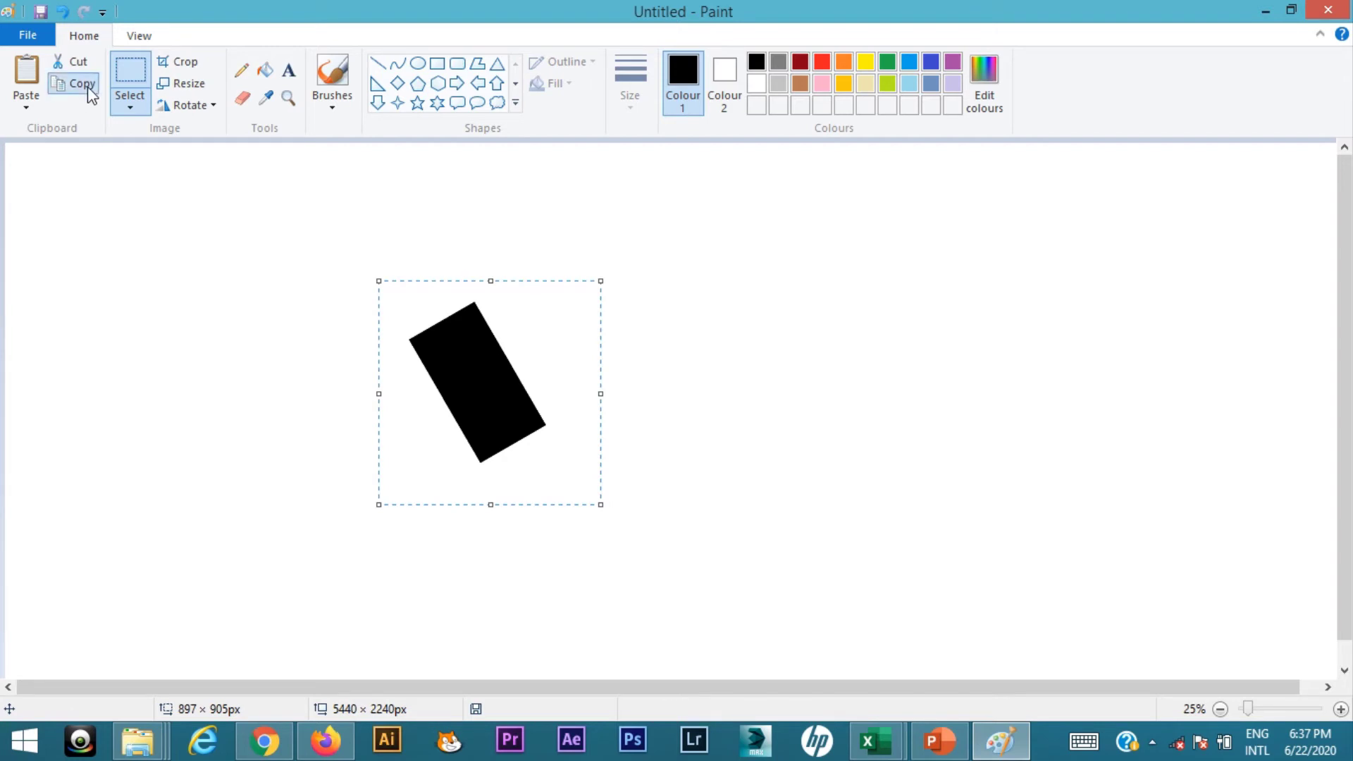
click(28, 74)
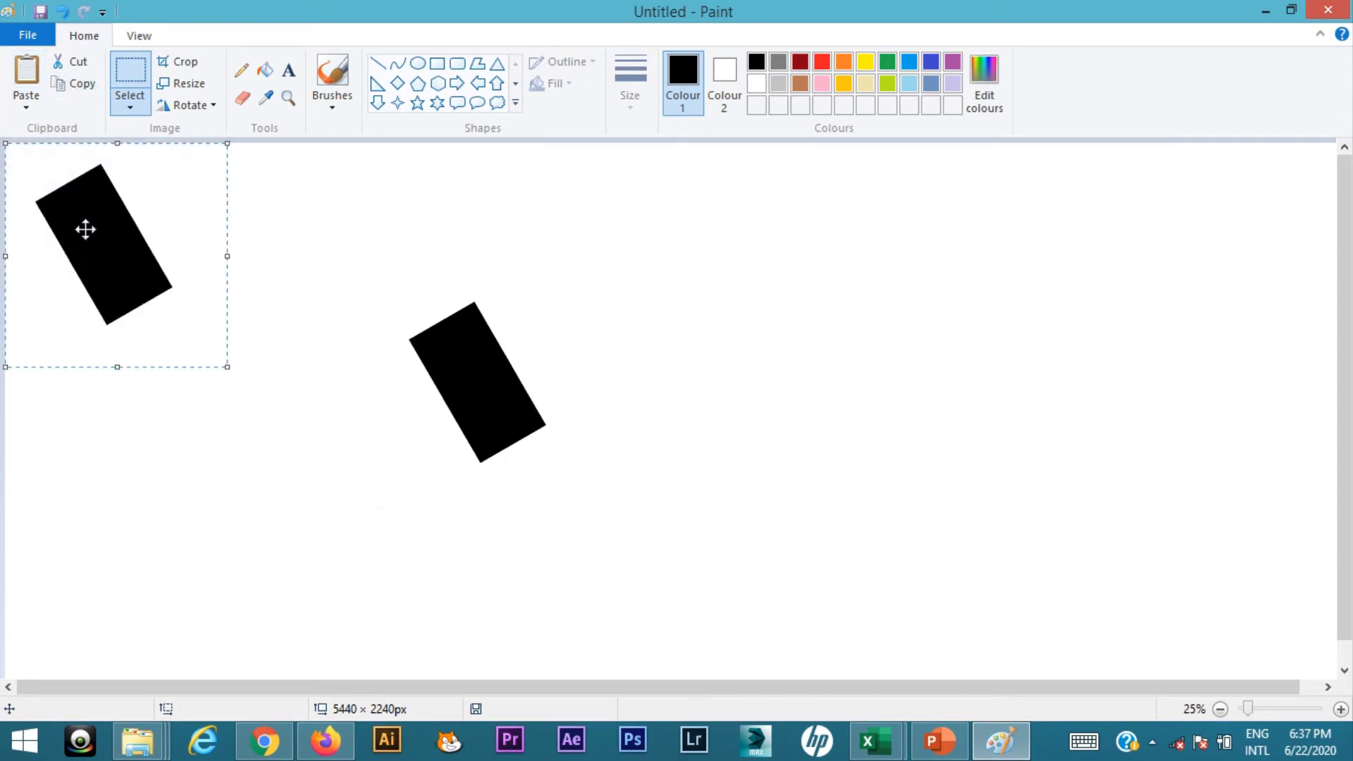
drag(97, 260, 529, 322)
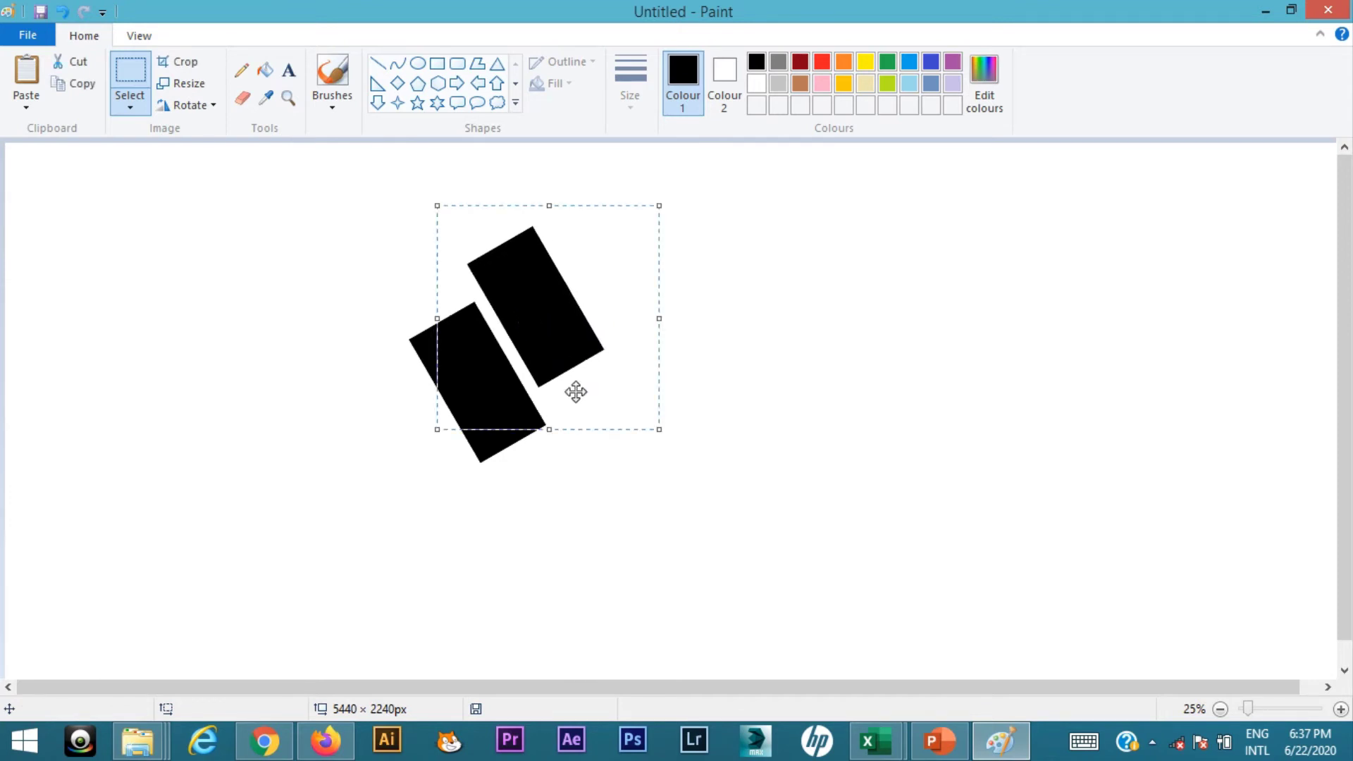
click(649, 527)
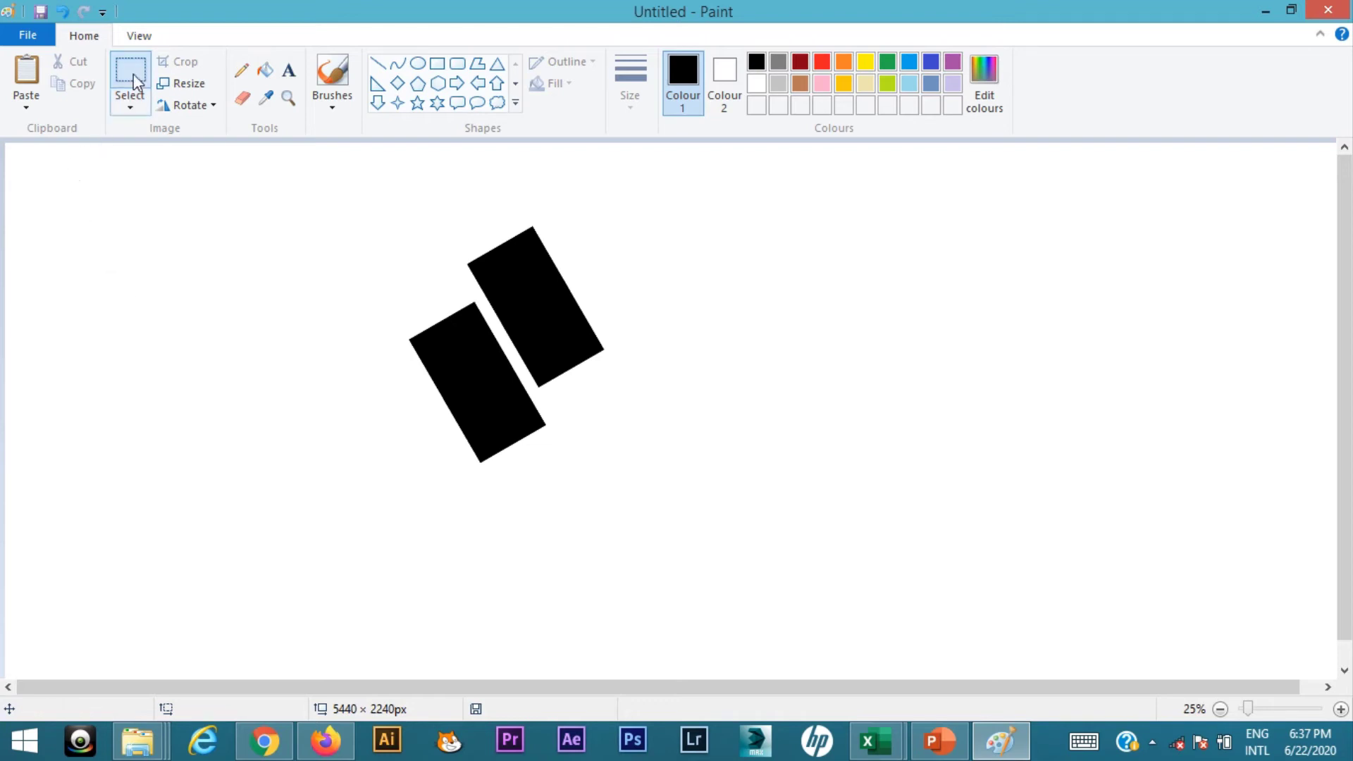
Paste another copy of the bar, align it over the second bar's lower end to lengthen that bar, and deselect.
click(31, 70)
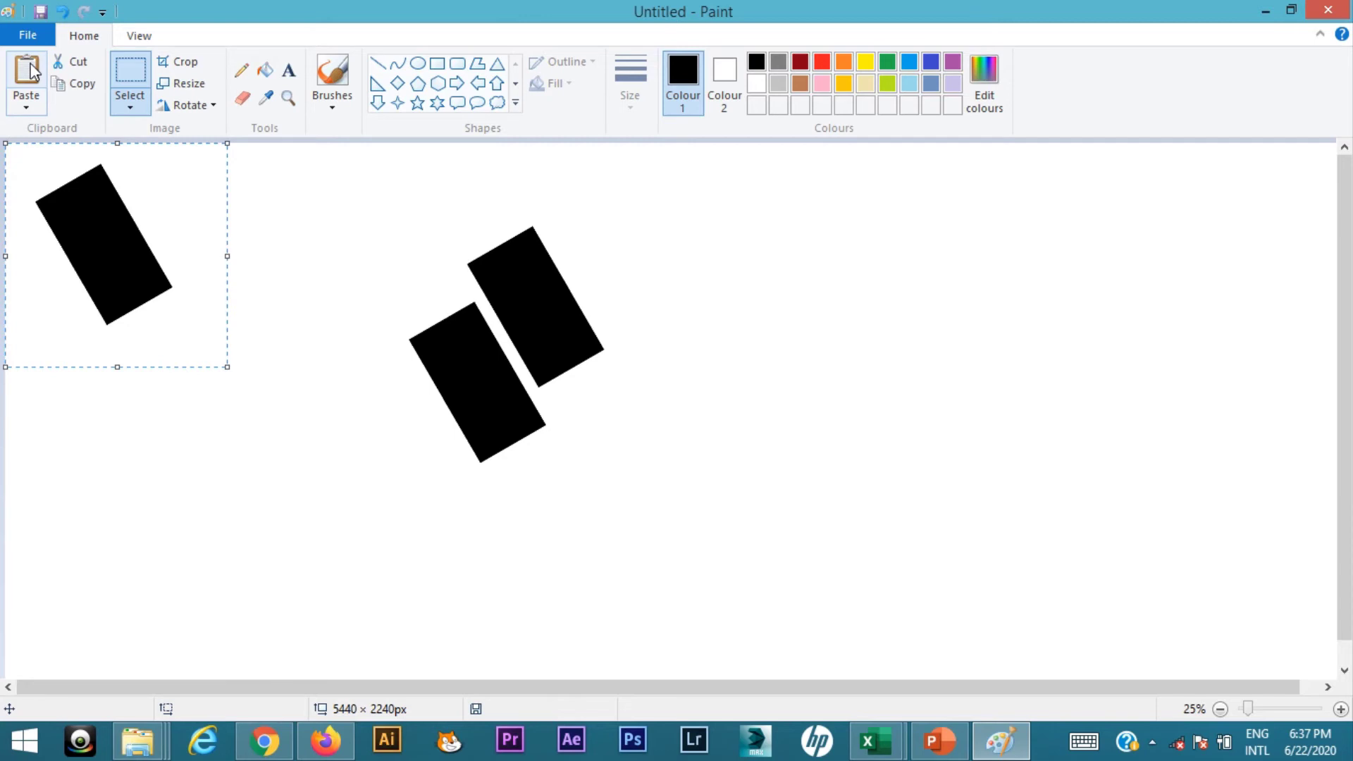
drag(115, 245, 154, 260)
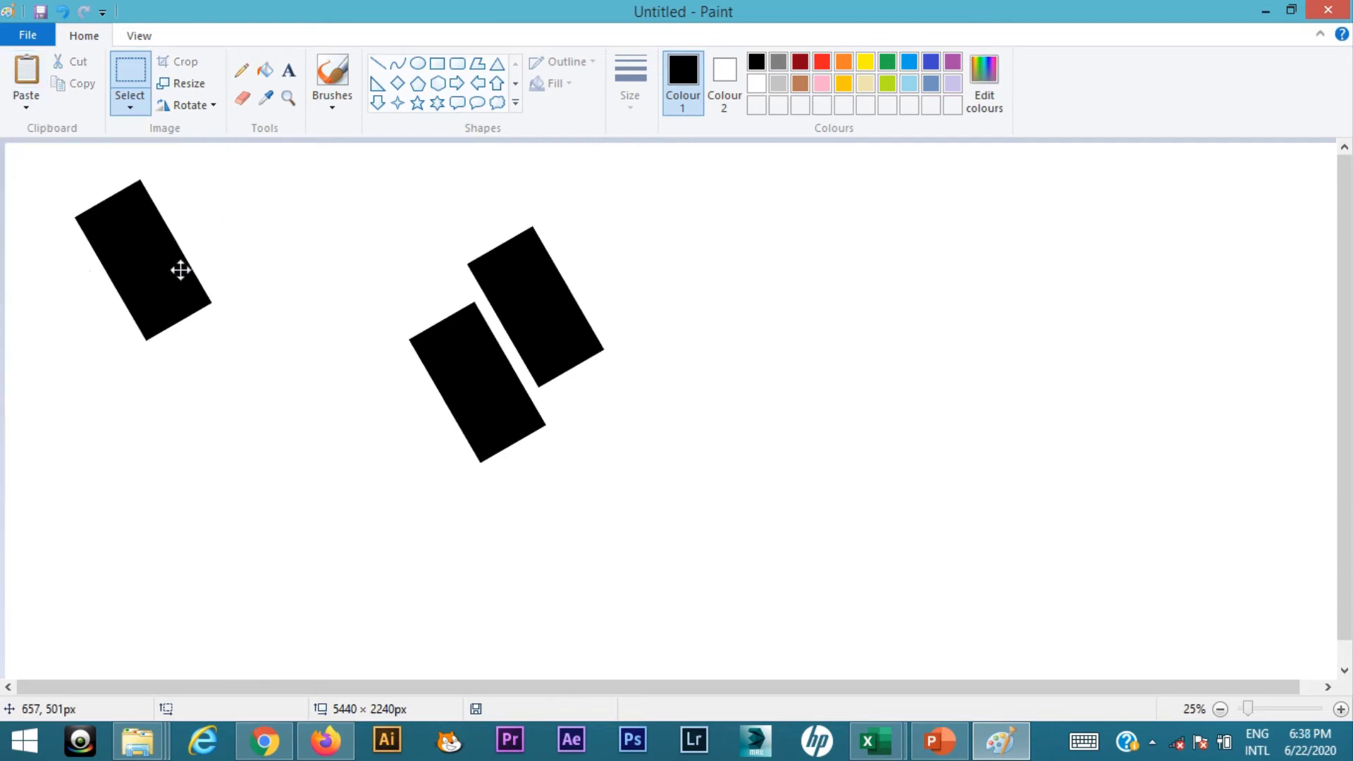
drag(412, 306, 610, 417)
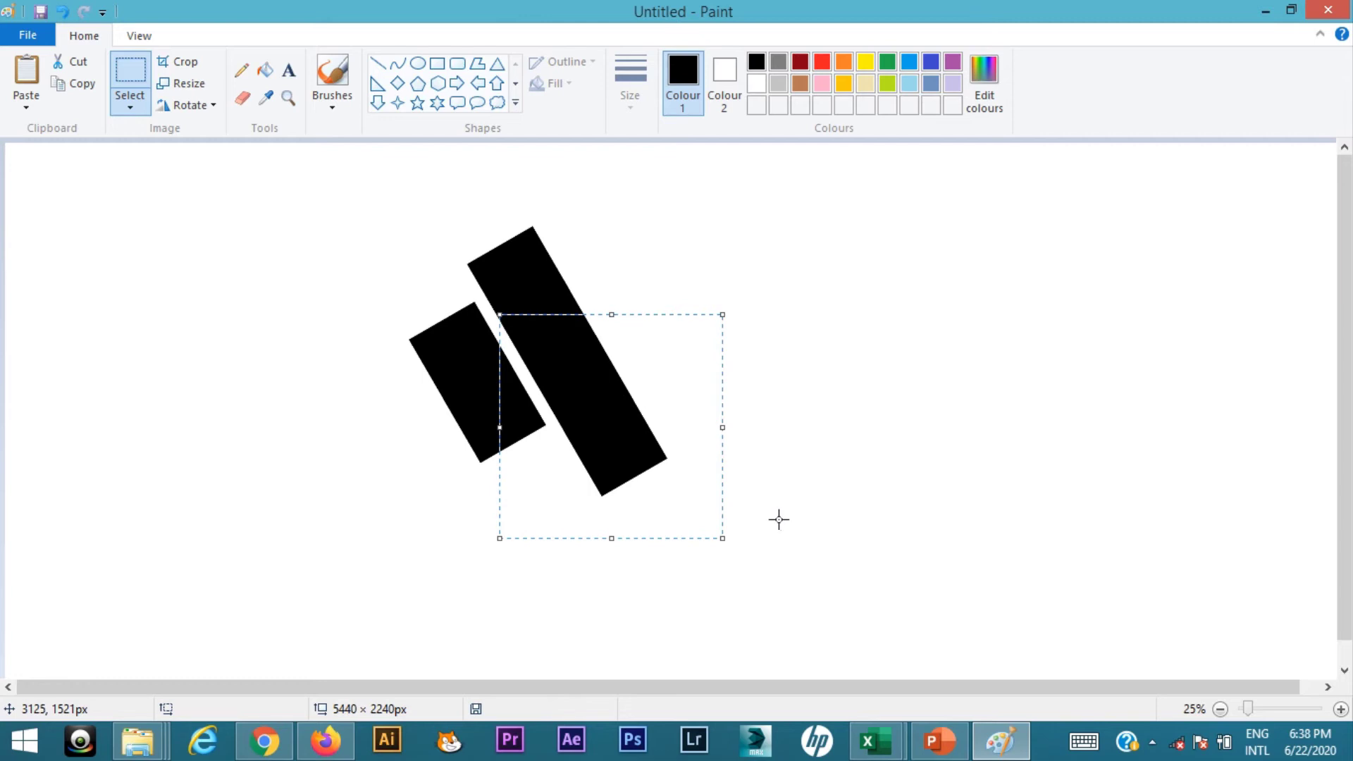
click(863, 262)
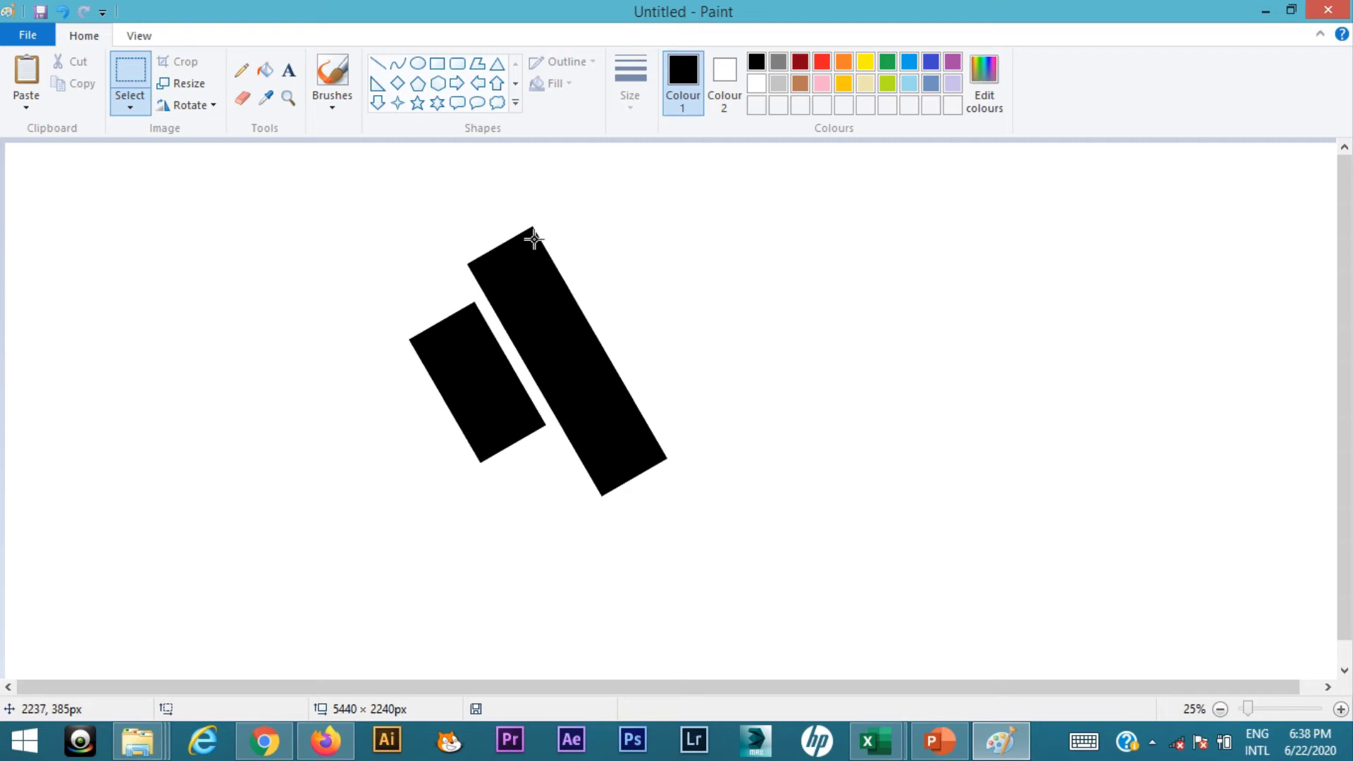
Duplicate both bars in a frame of about 1493 × 1317 px, aligning the copy's short bar over the long bar to add a third stripe.
drag(346, 205, 715, 530)
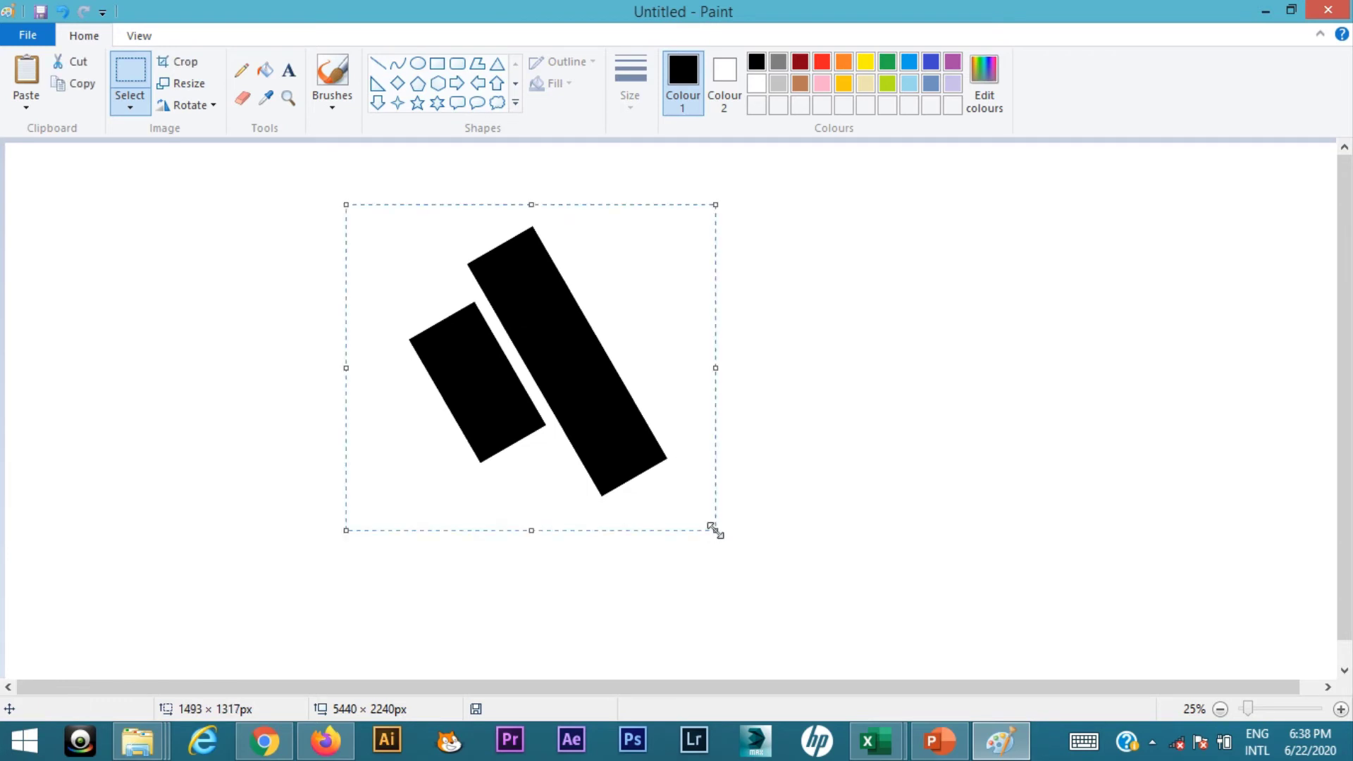
click(83, 86)
click(28, 74)
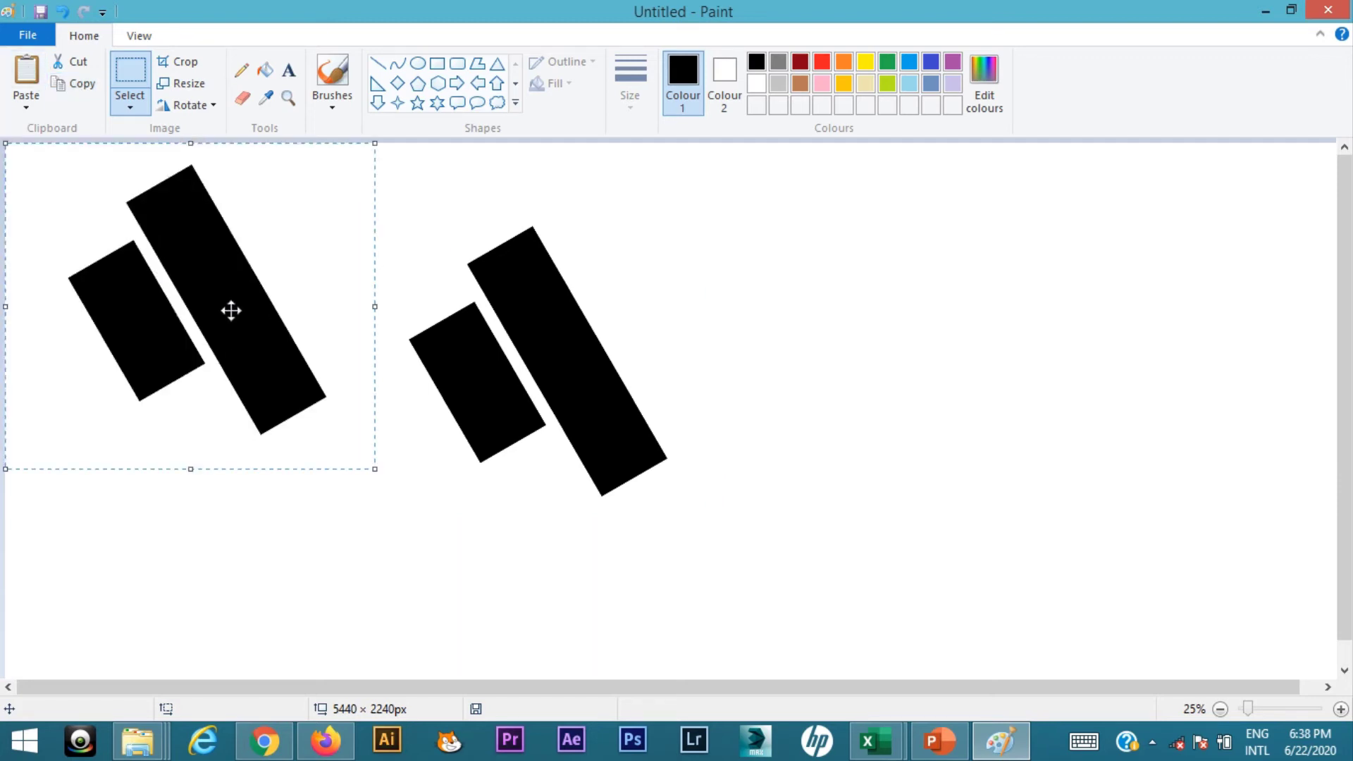
drag(229, 311, 643, 267)
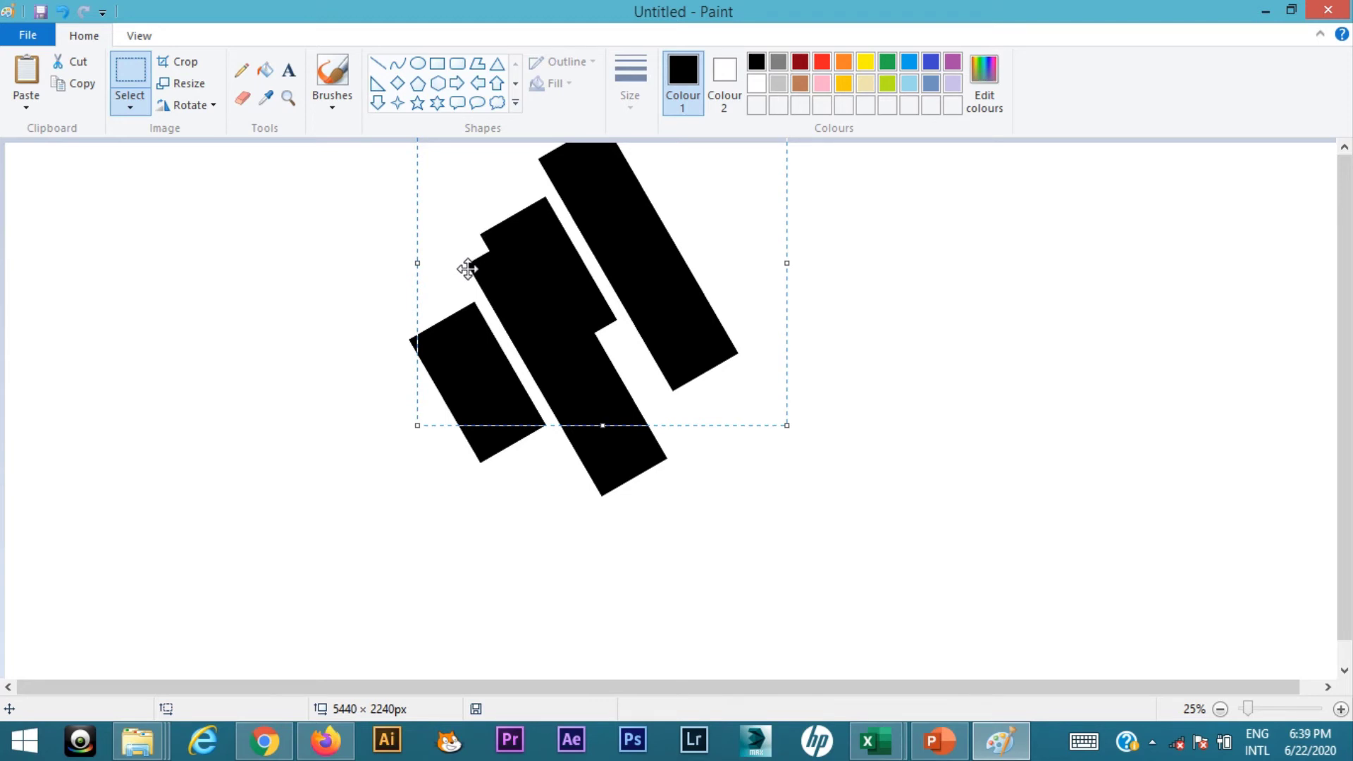
drag(594, 190, 580, 221)
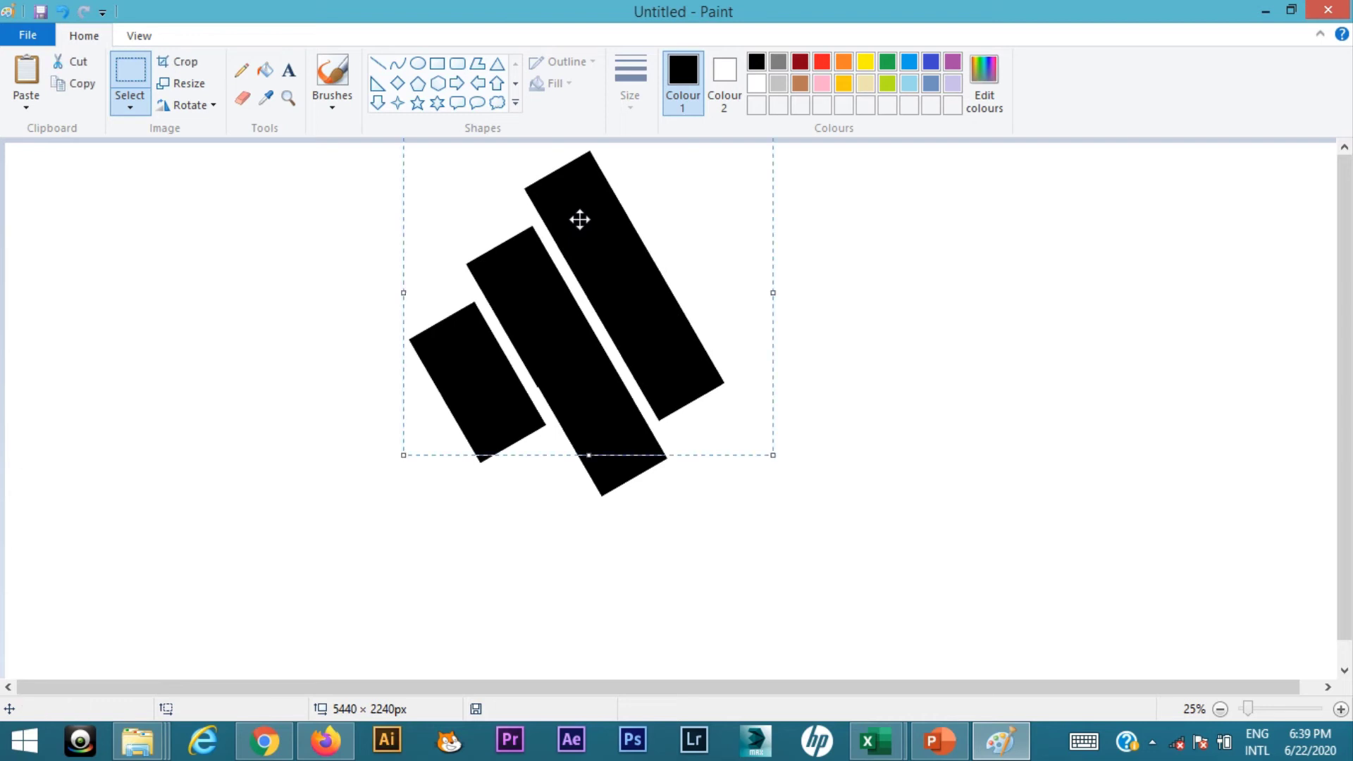
click(898, 404)
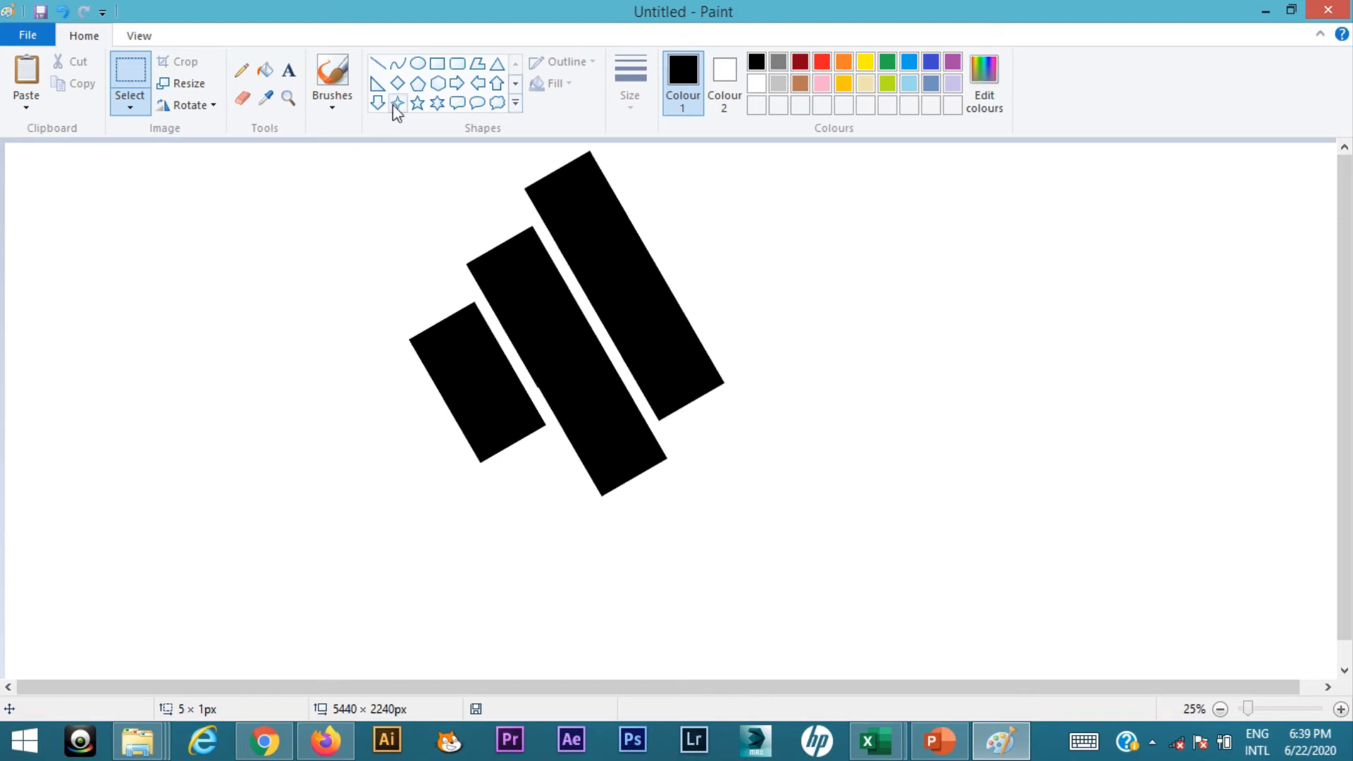
Draw a white horizontal line about 1525 px long across all three stripes, level with the upper part of the shortest one.
click(378, 68)
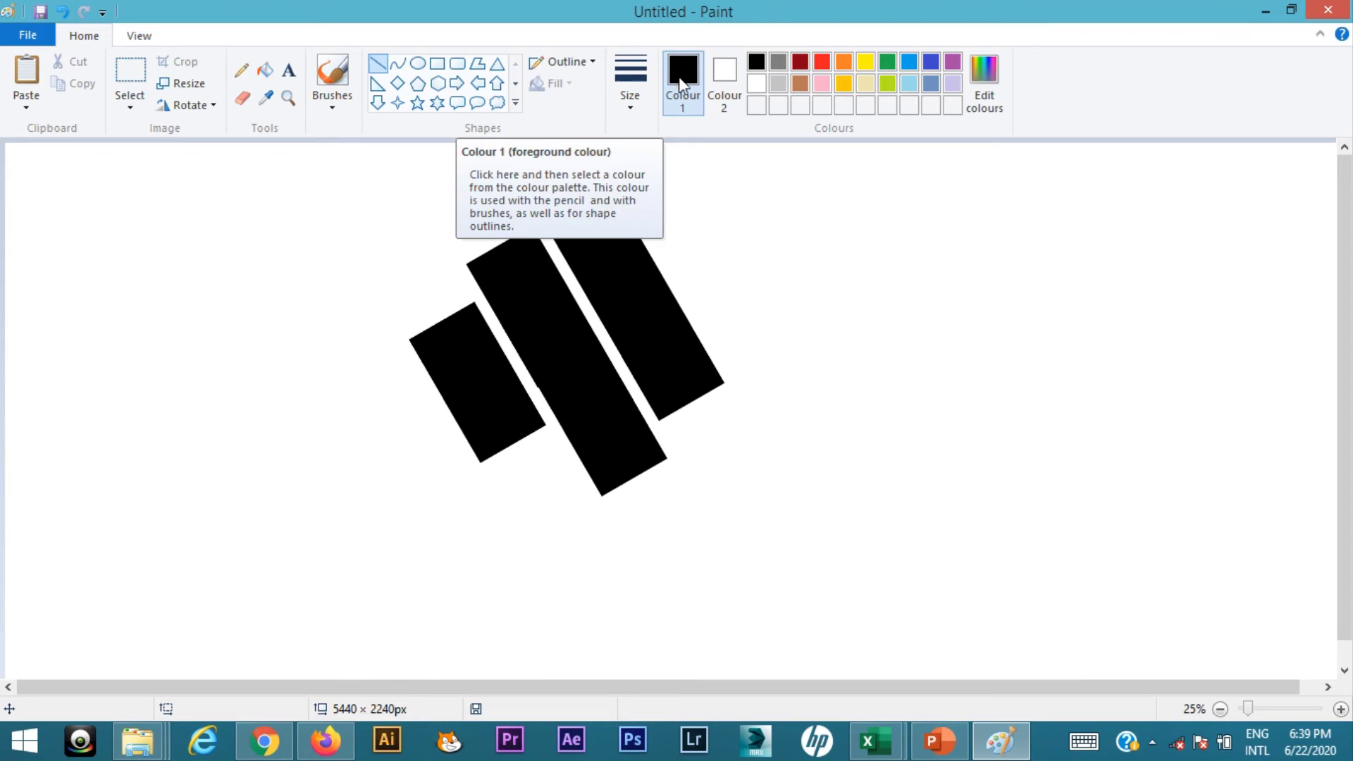
click(755, 85)
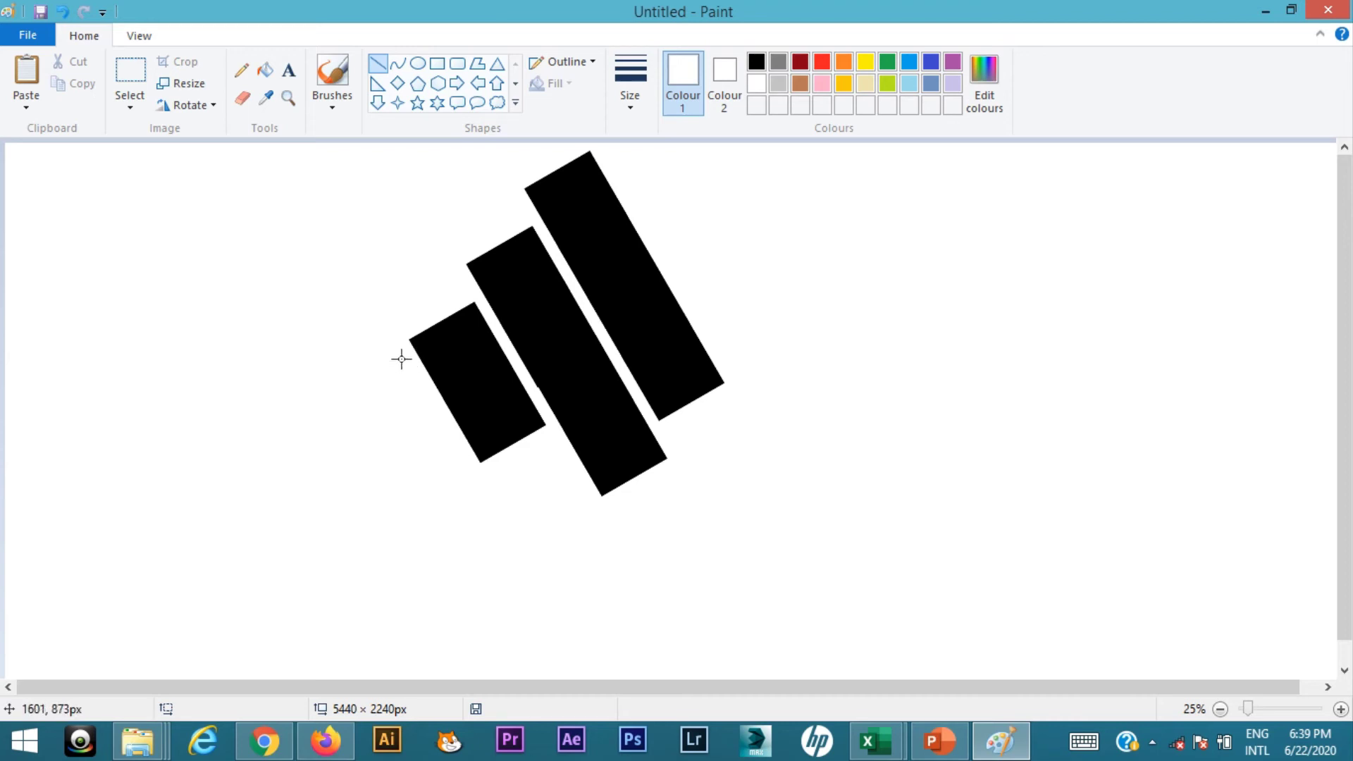
drag(402, 360, 766, 354)
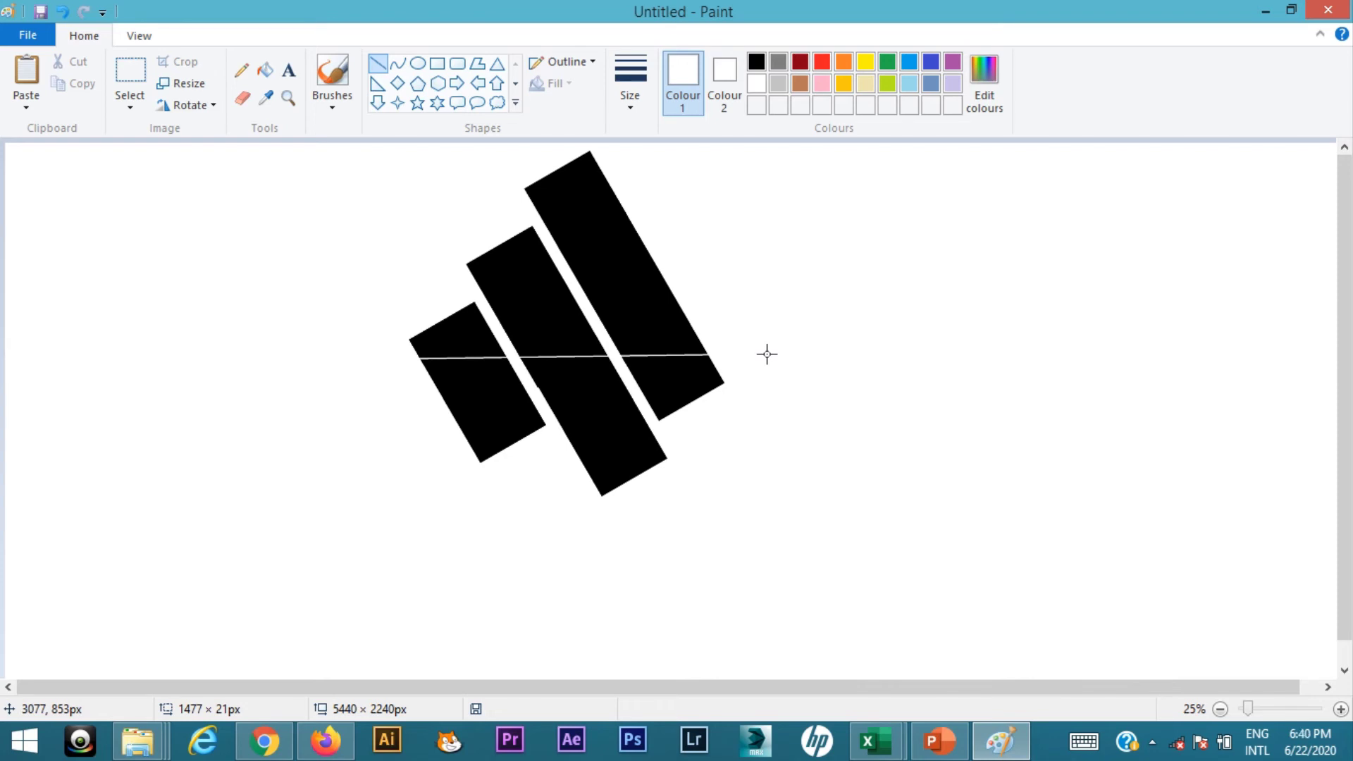
drag(767, 355, 779, 355)
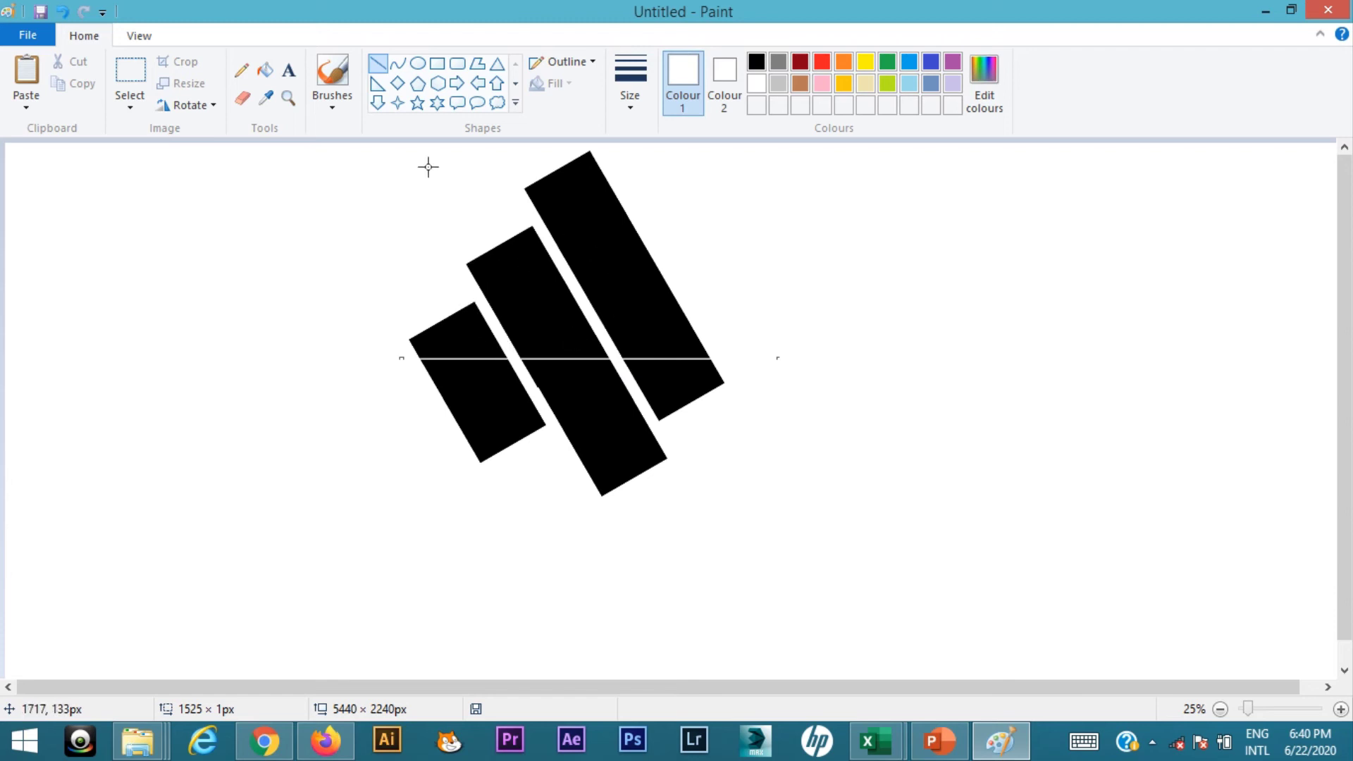
Fill the parts of the three stripes below the horizontal line with white.
click(265, 70)
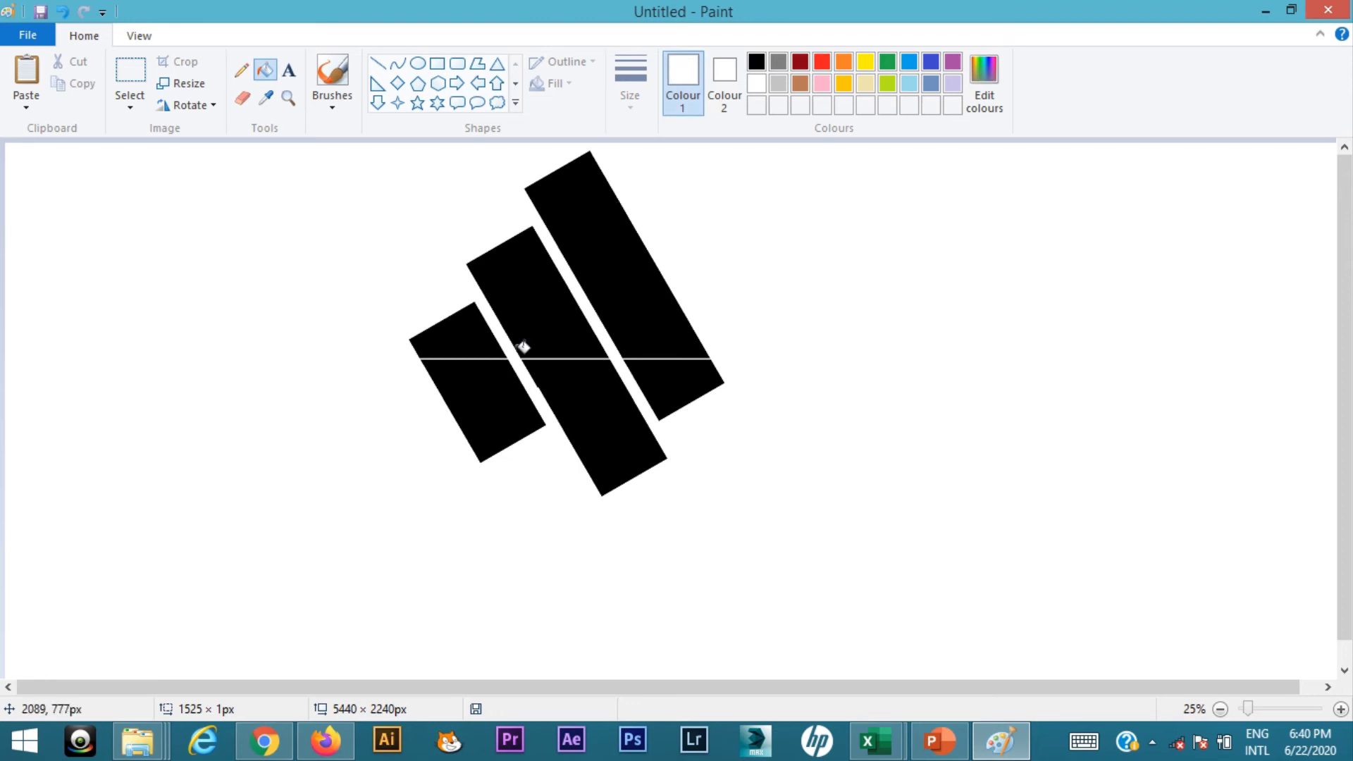
click(494, 400)
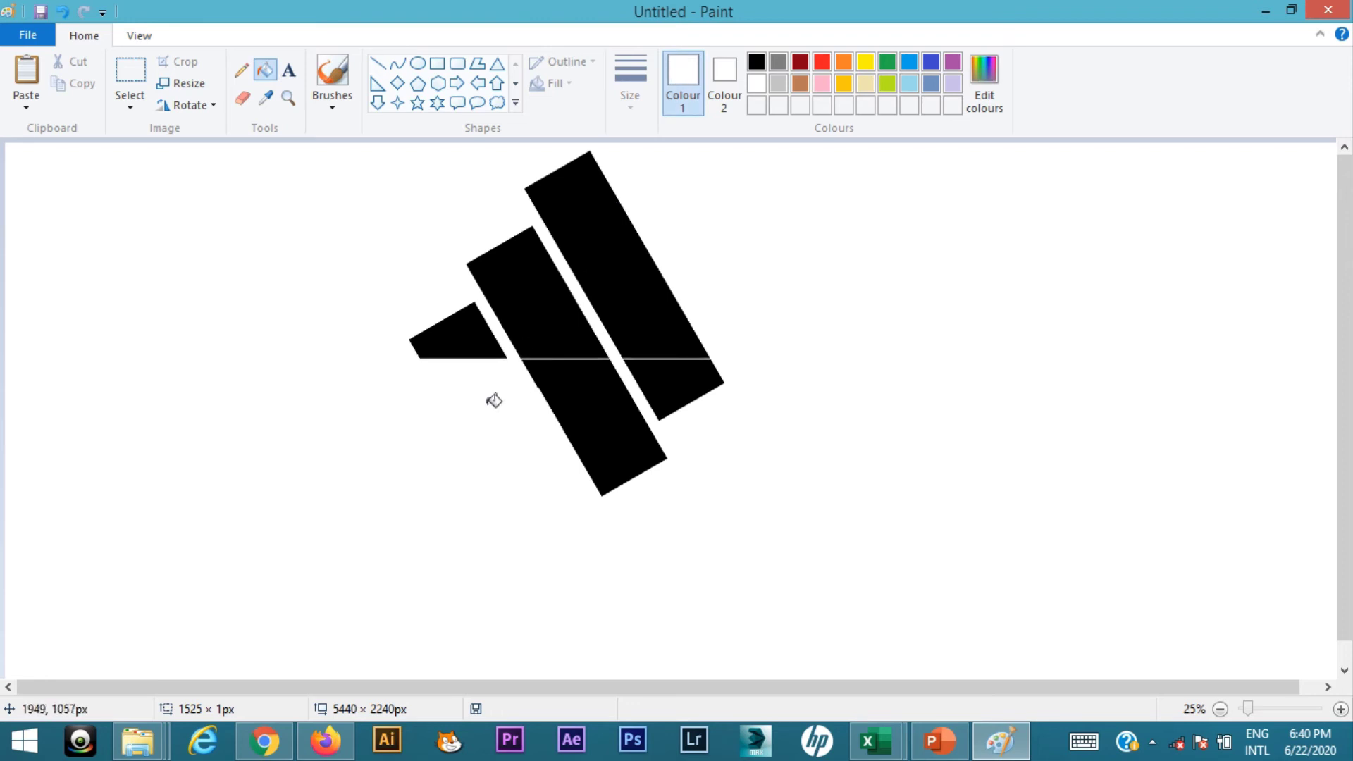
click(604, 415)
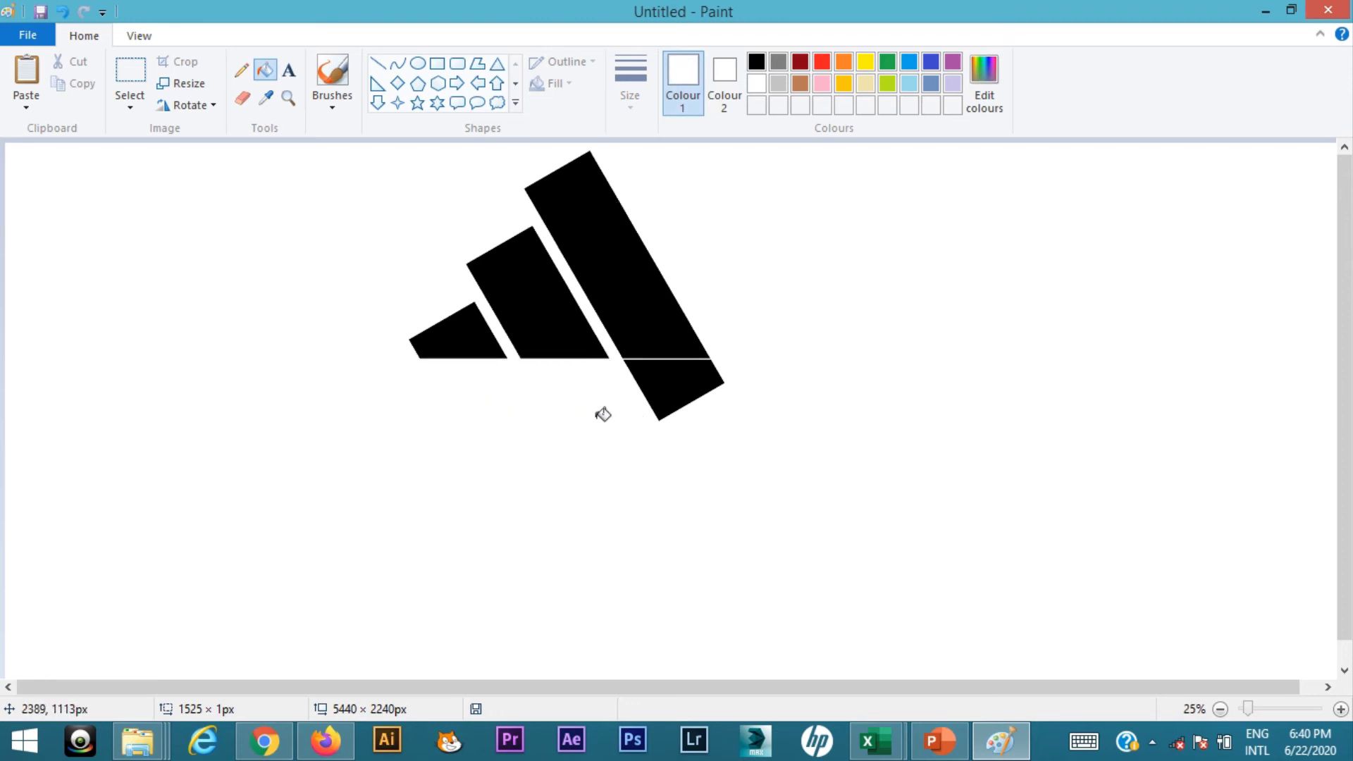
click(683, 394)
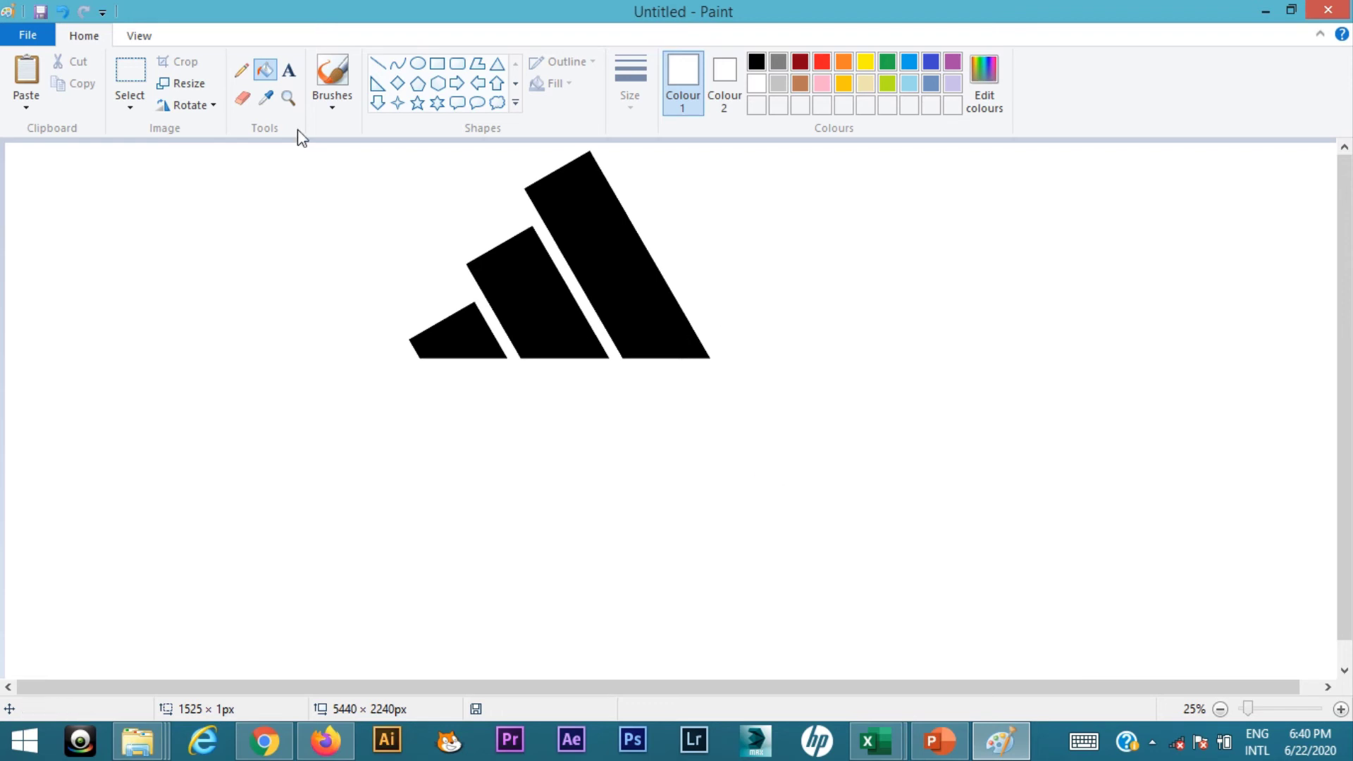
Add the text "addidas" in black, bold adiNeue at size 80, directly beneath the stripes.
click(289, 73)
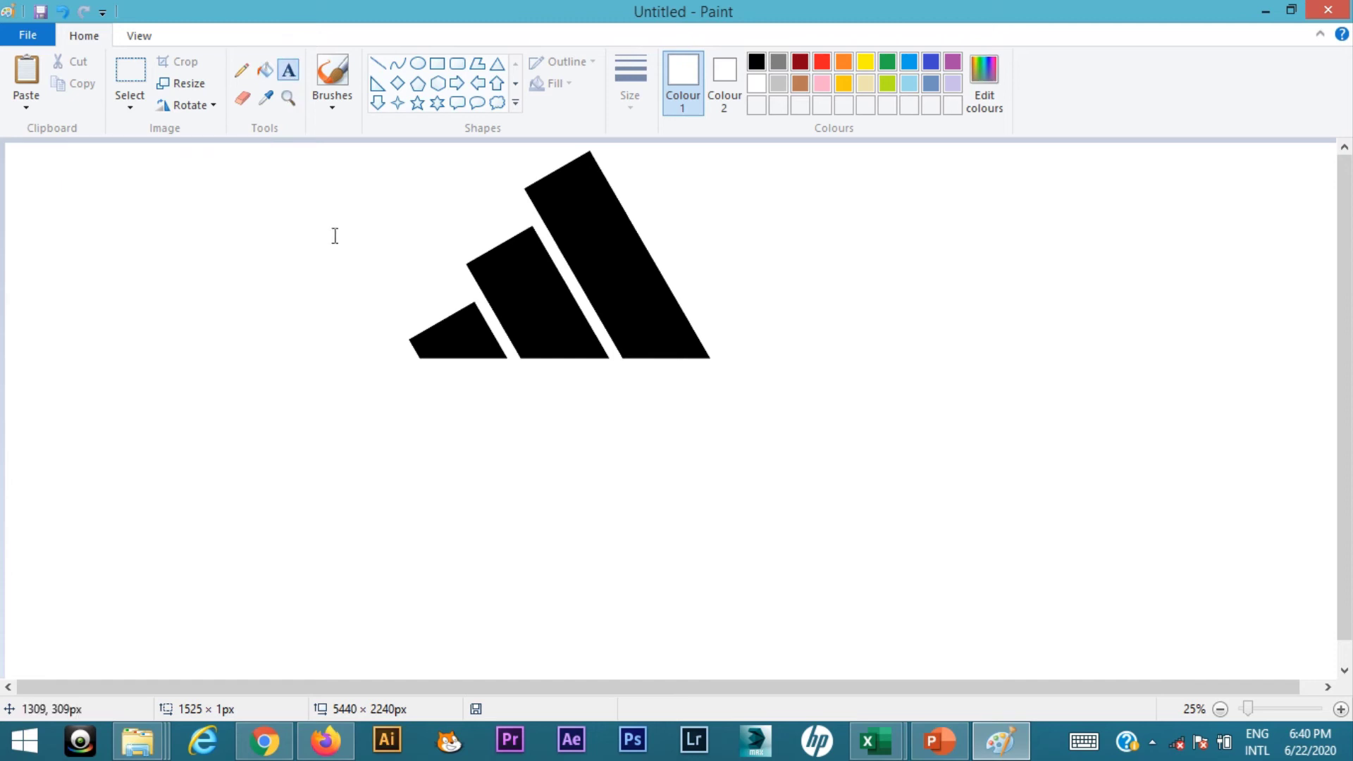
click(425, 428)
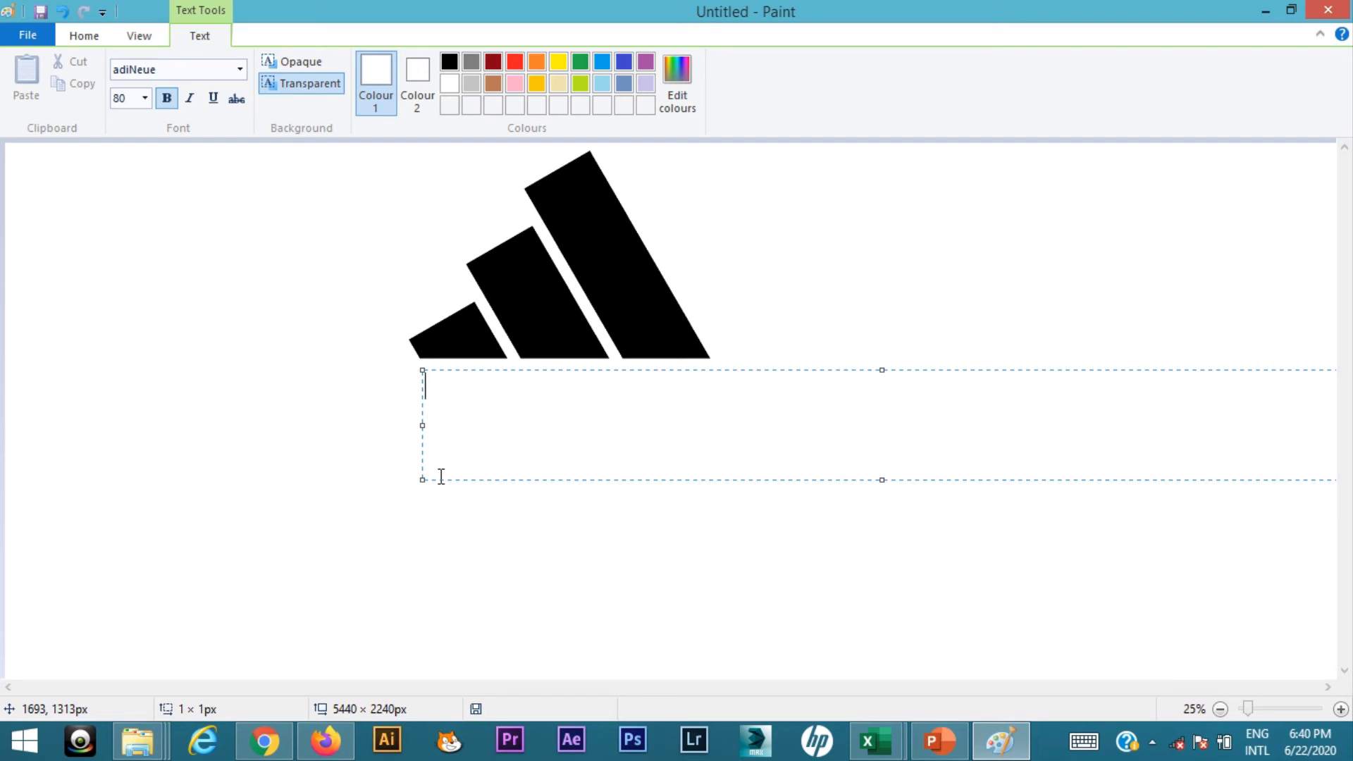
click(240, 69)
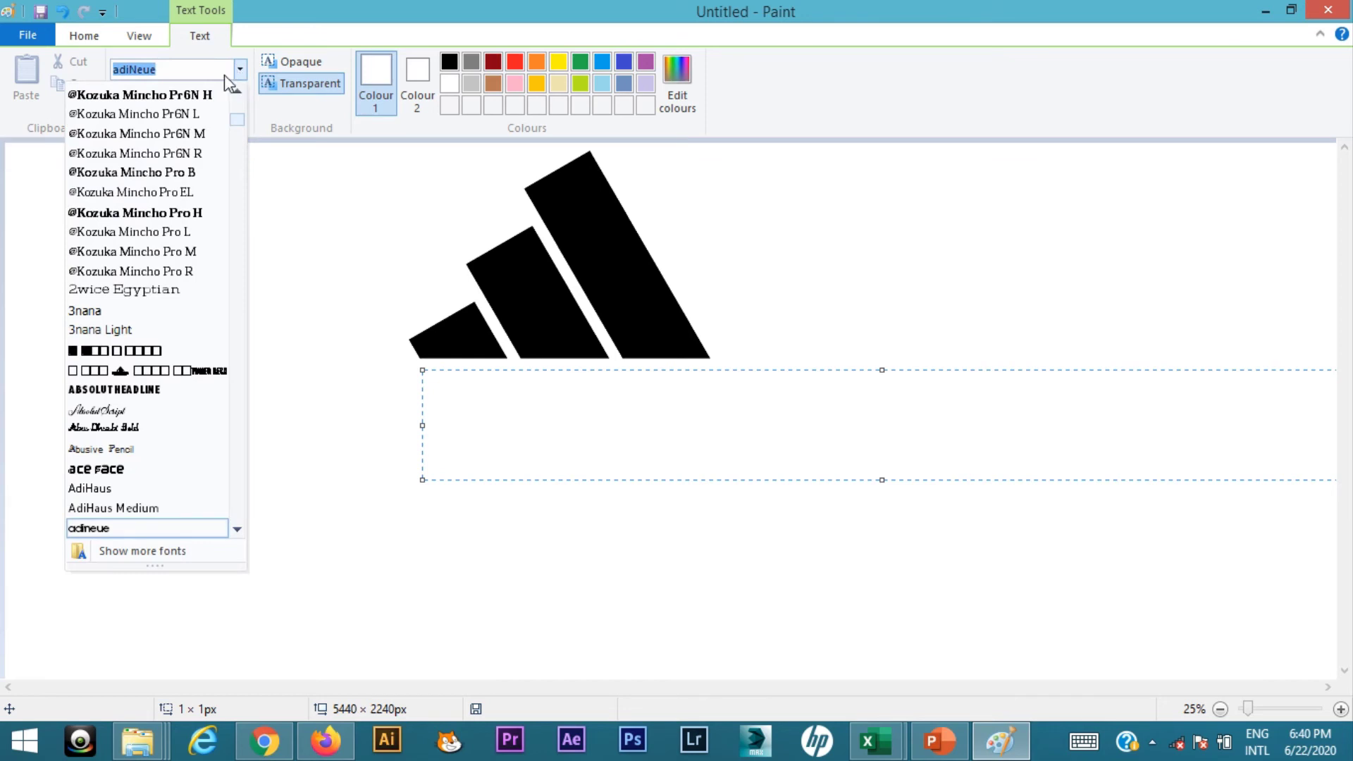
click(182, 72)
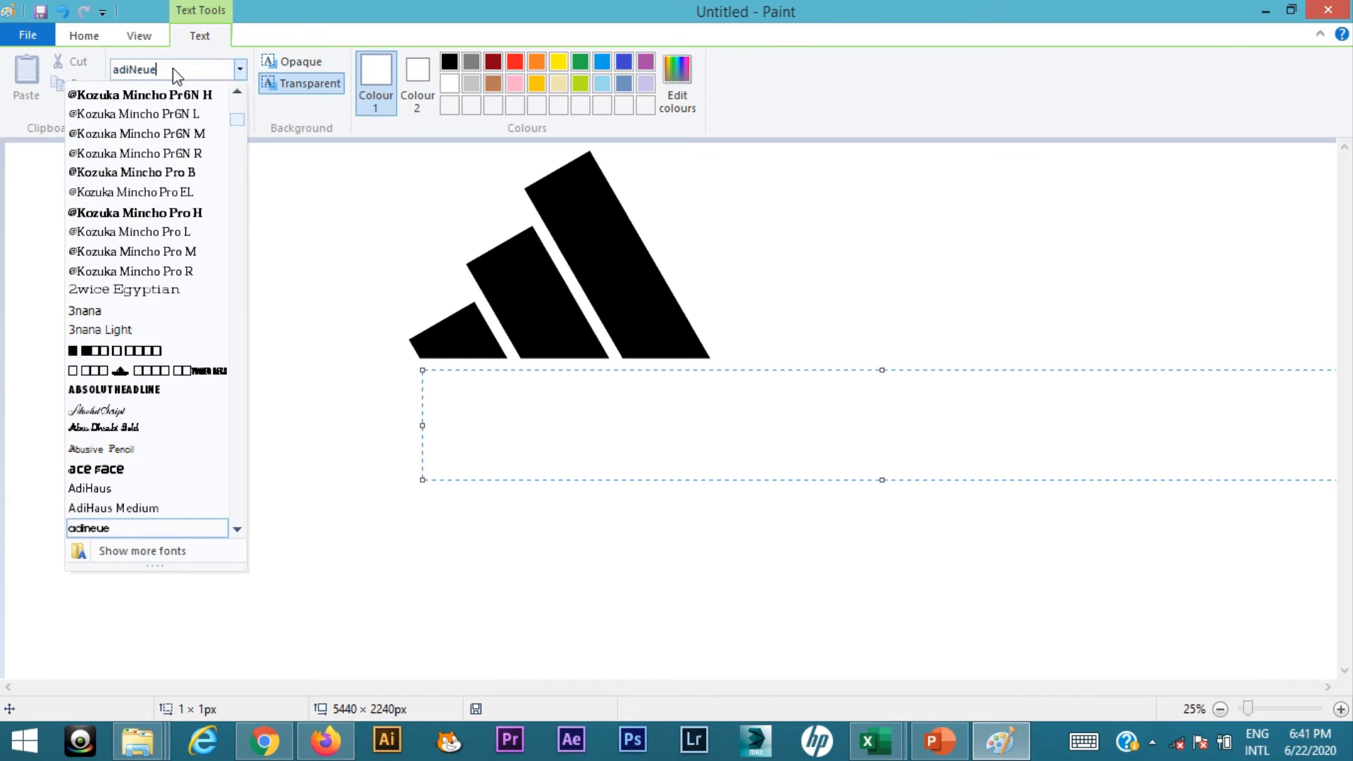
click(276, 118)
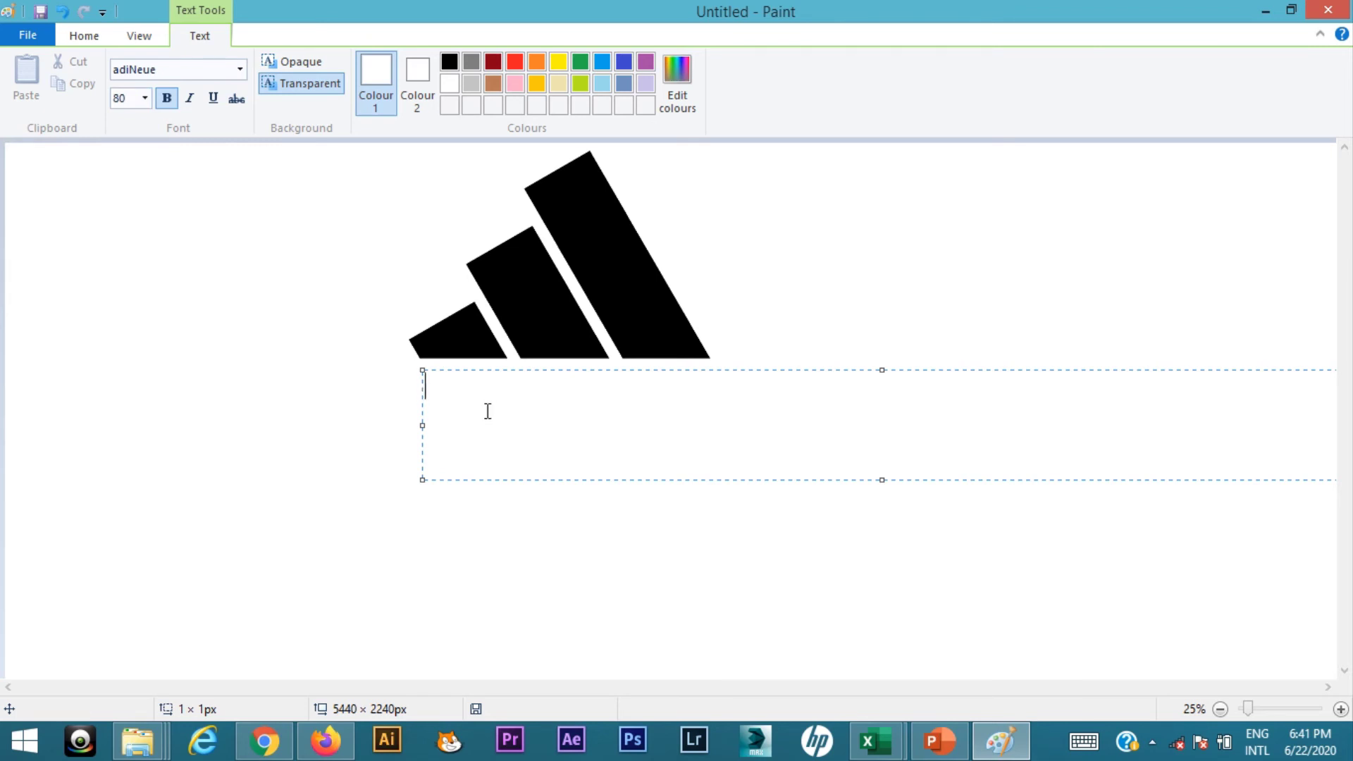
text(a)
click(449, 62)
text(ad)
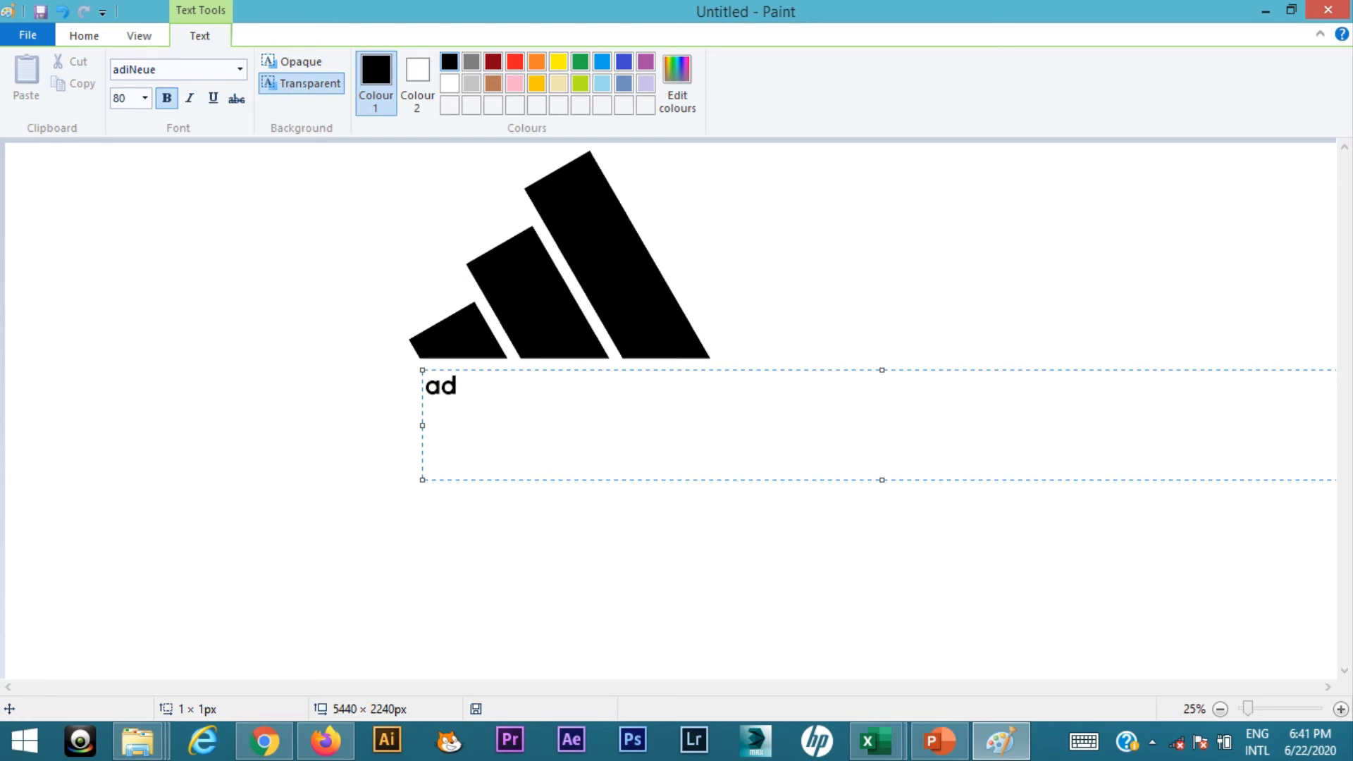
text(didas)
Try the "addidas" text at font sizes 200 and 300.
drag(540, 395, 394, 374)
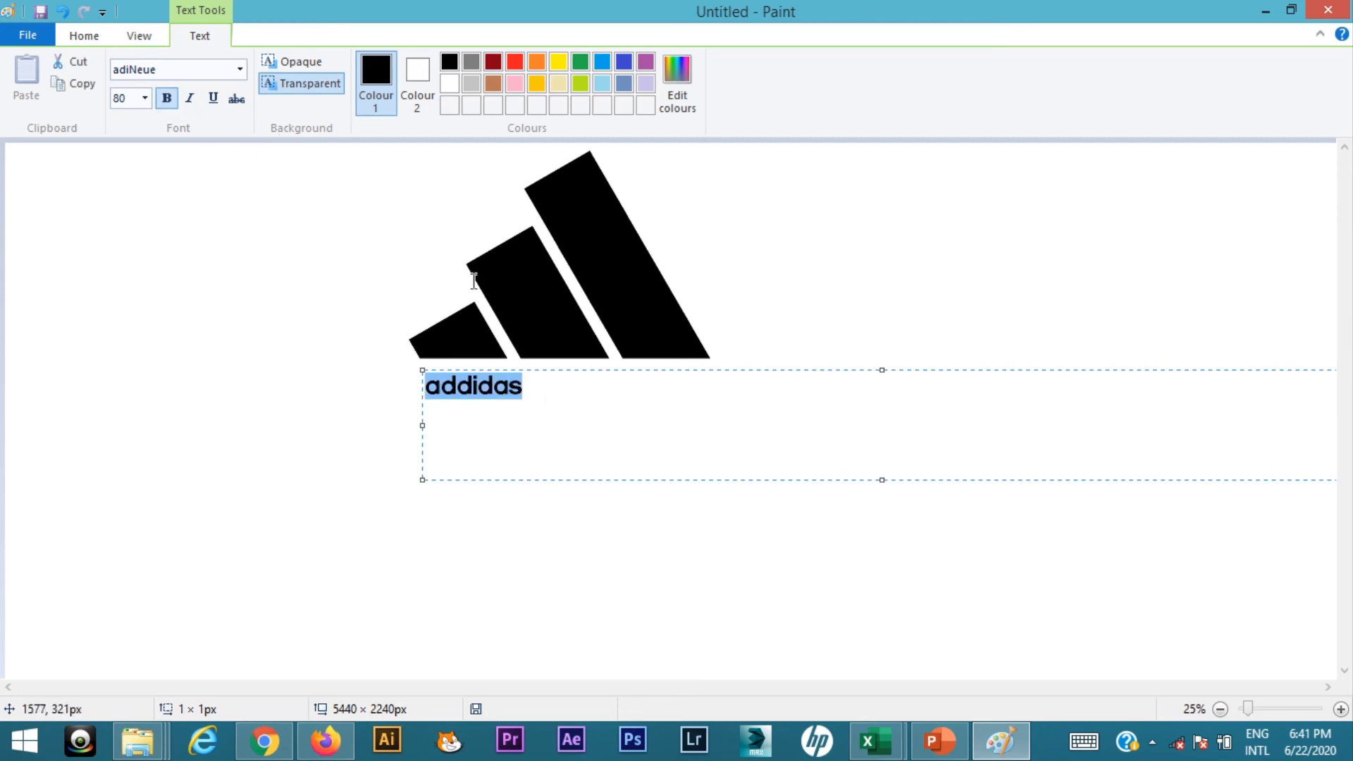
drag(544, 393, 417, 375)
click(145, 99)
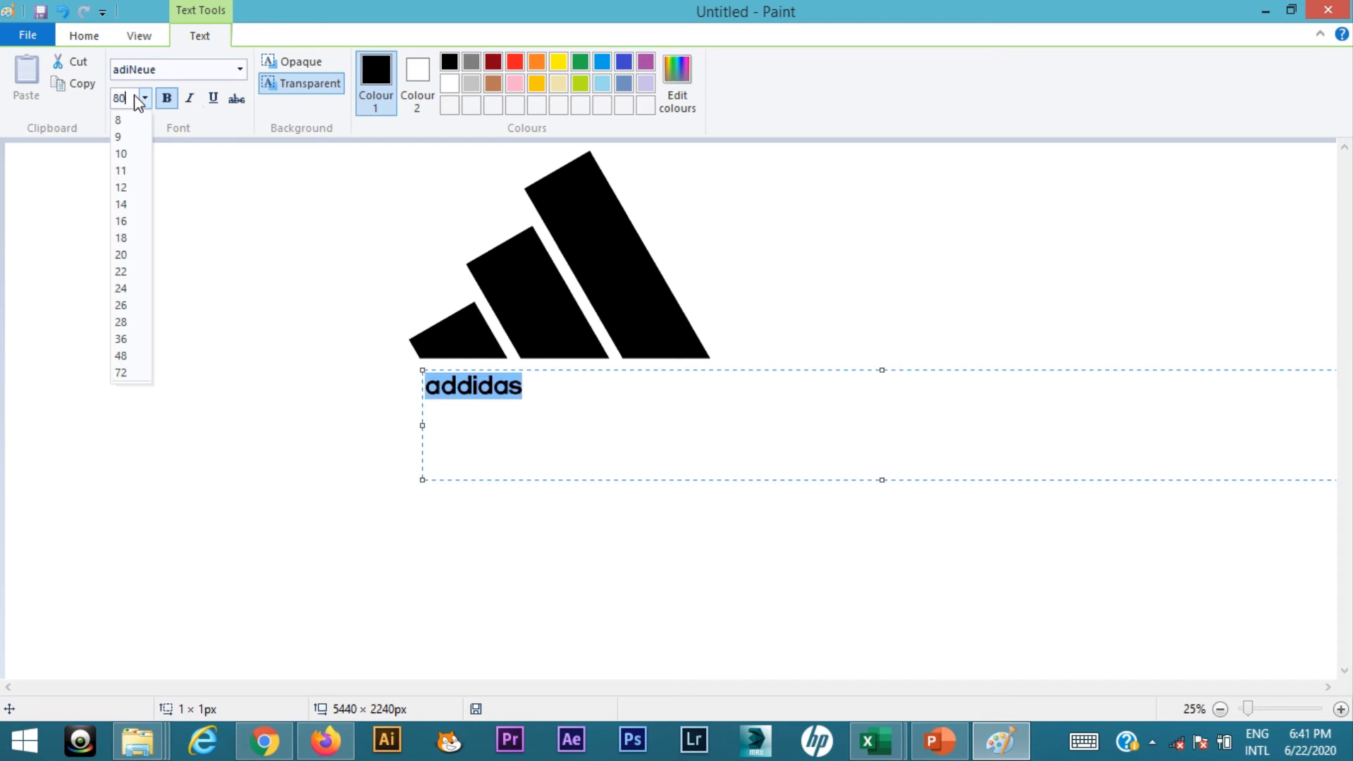
key(BackSpace)
key(BackSpace)
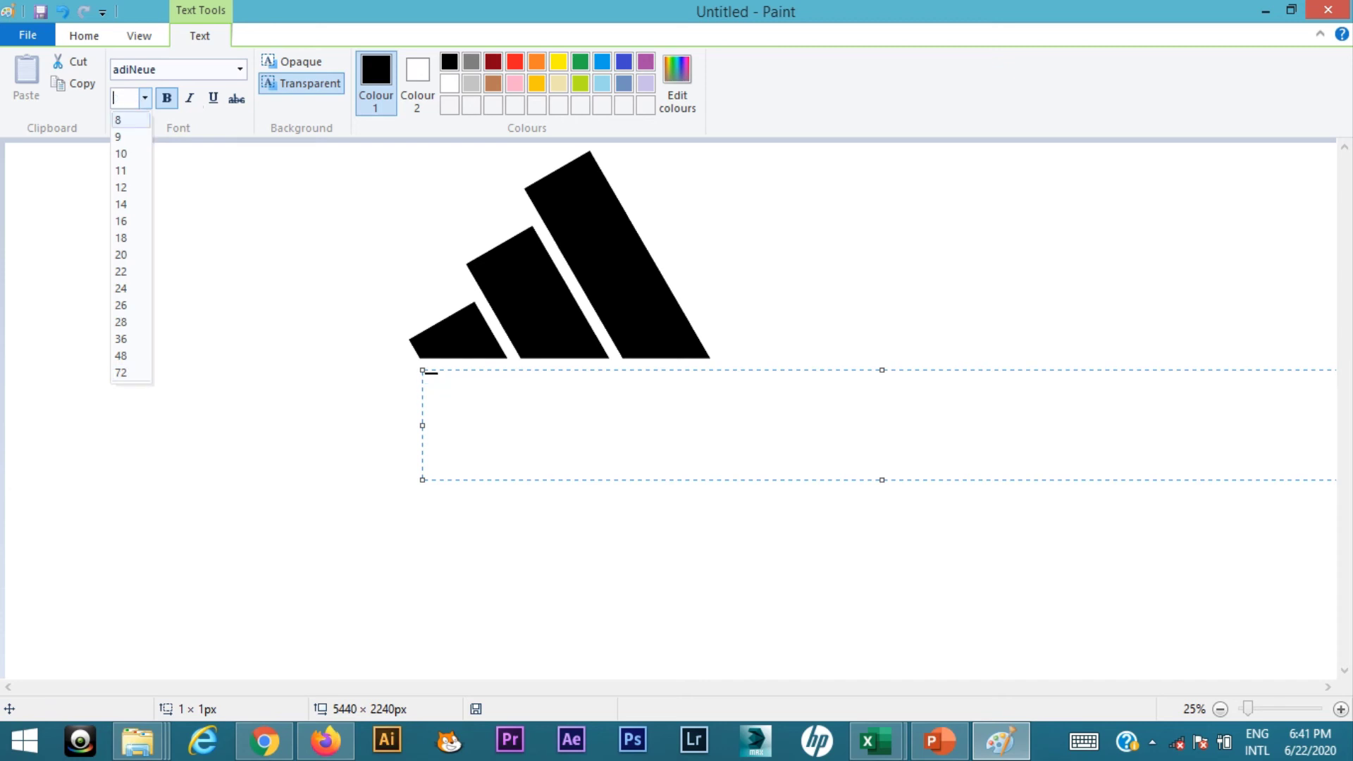
text(200)
key(Return)
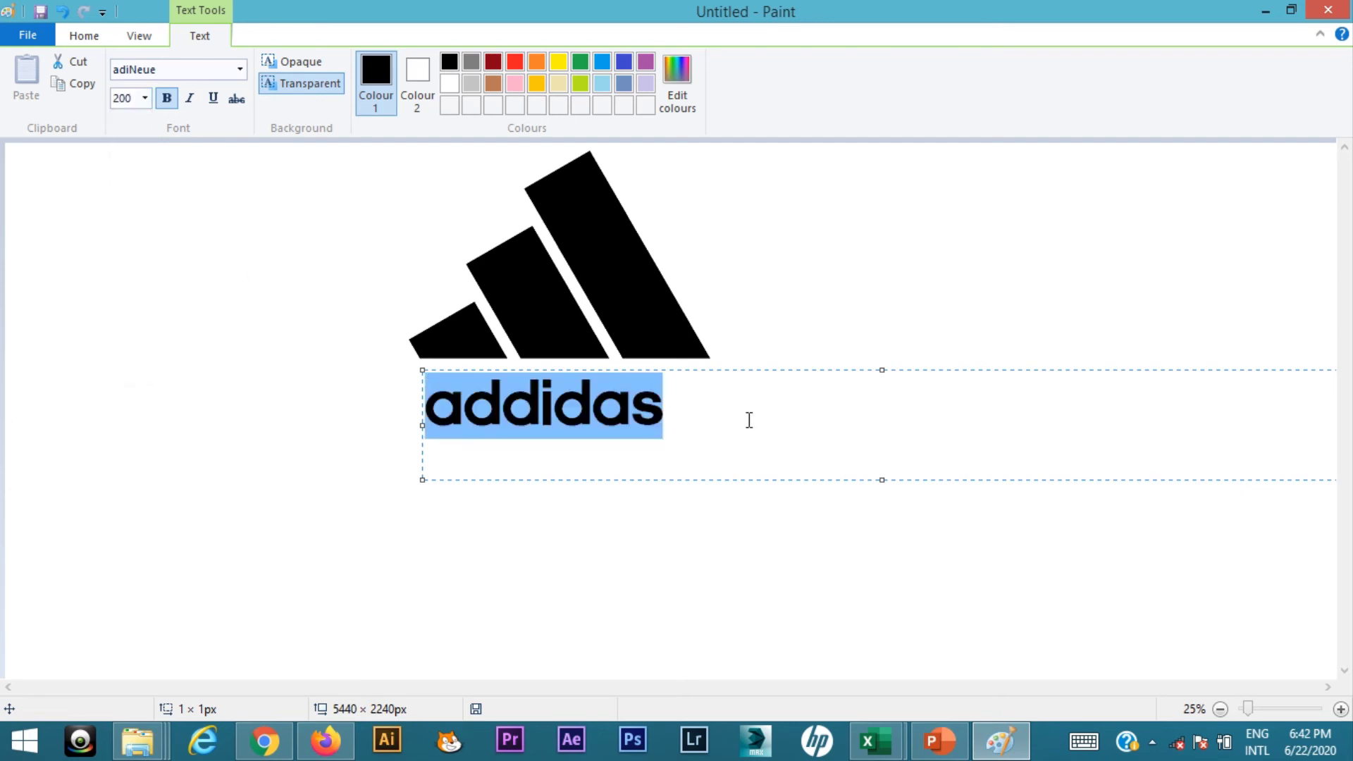
click(134, 98)
text(300)
key(Return)
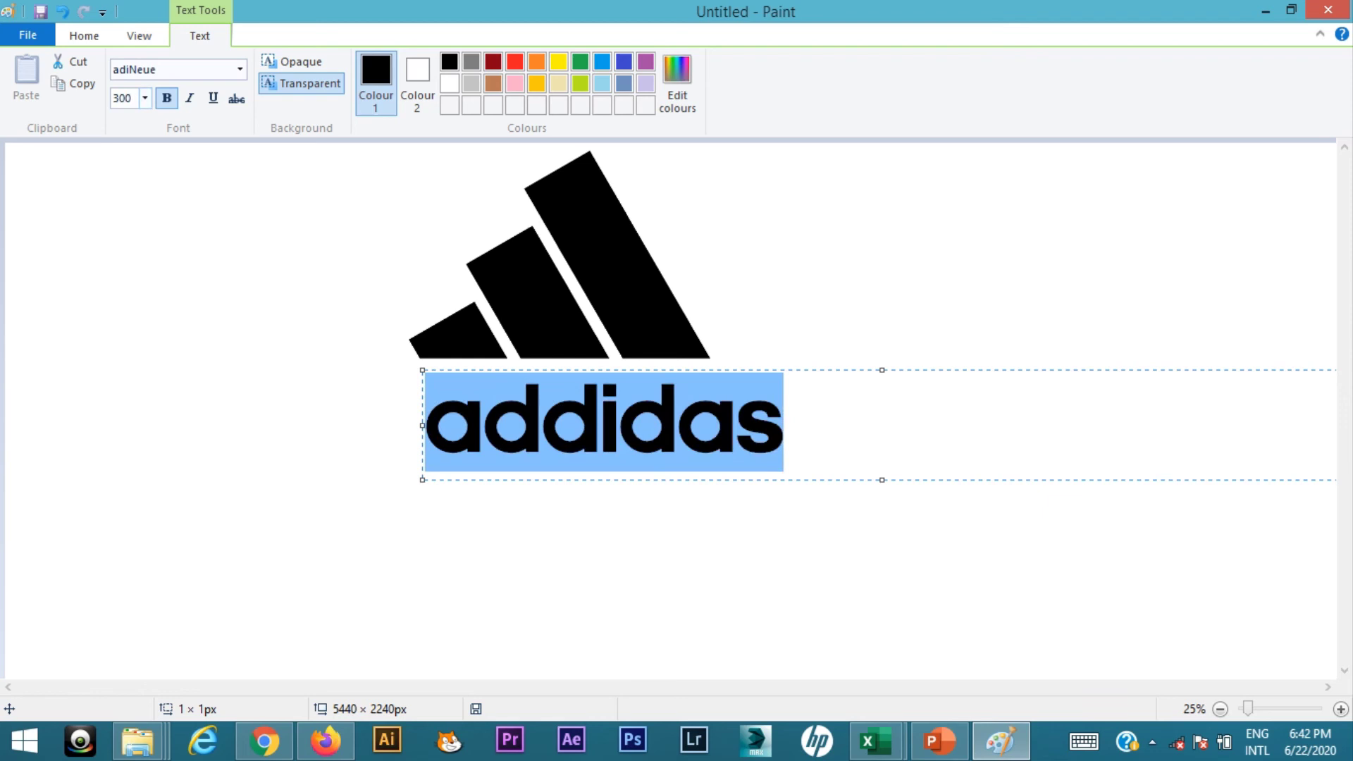
Set the "addidas" text's font size to 250 and finish the text entry.
click(135, 98)
text(250)
key(Return)
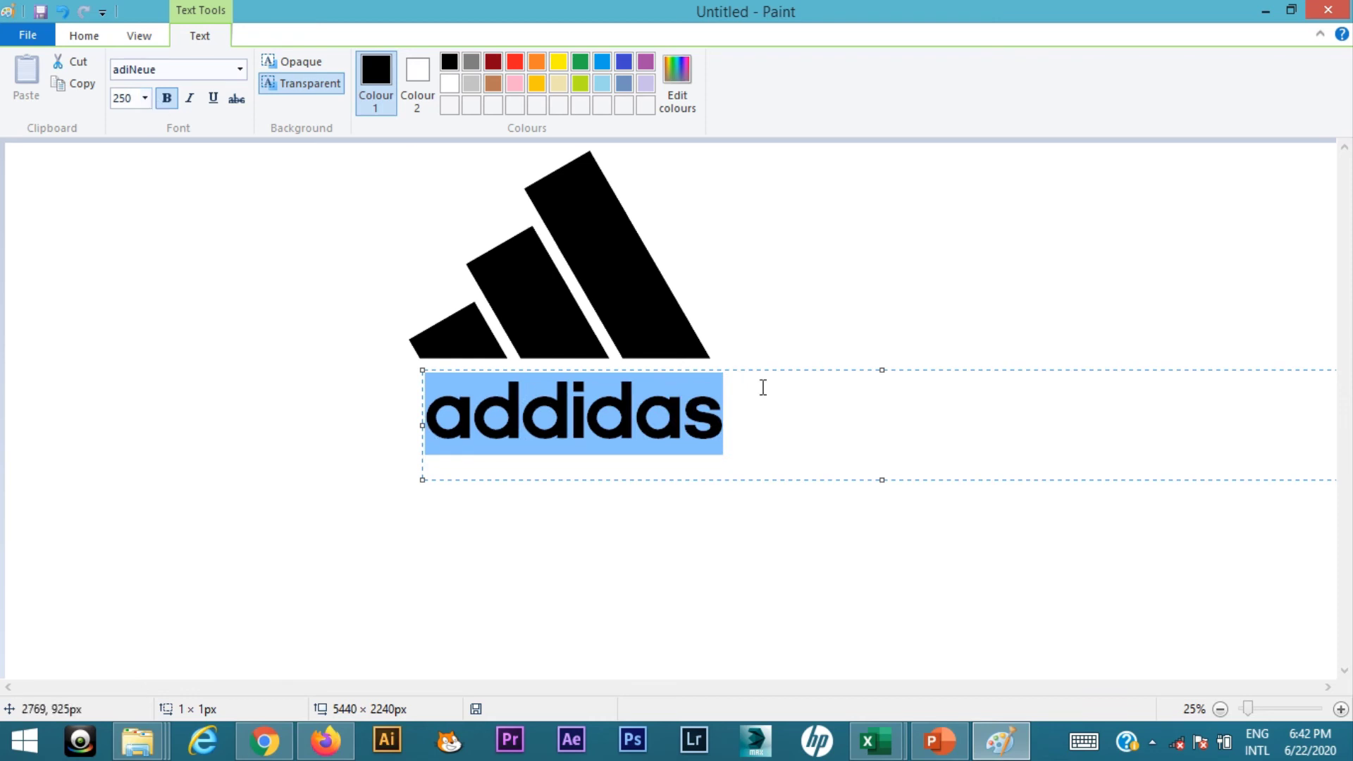
click(864, 299)
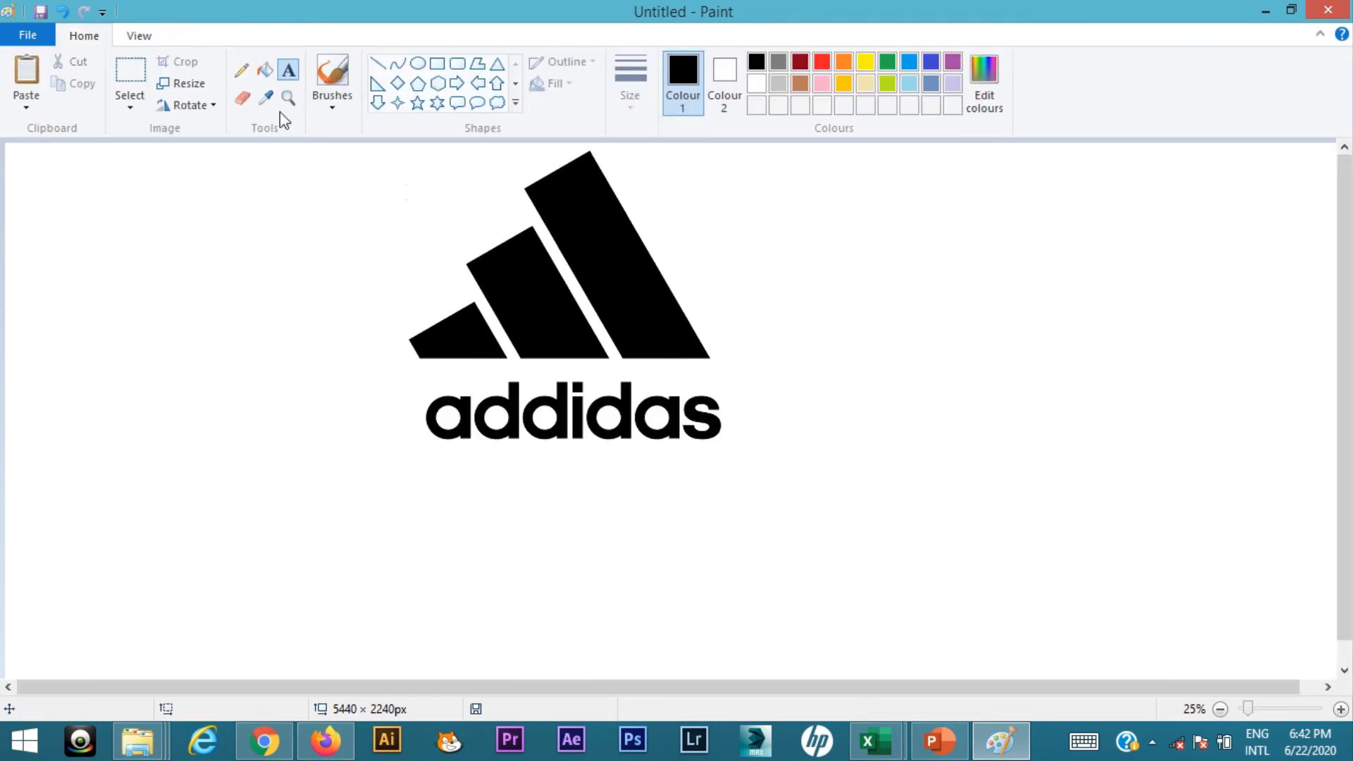
Select the "addidas" text in a frame of about 1313 × 377 px and shift it left to centre it under the stripes.
click(129, 77)
drag(406, 367, 730, 461)
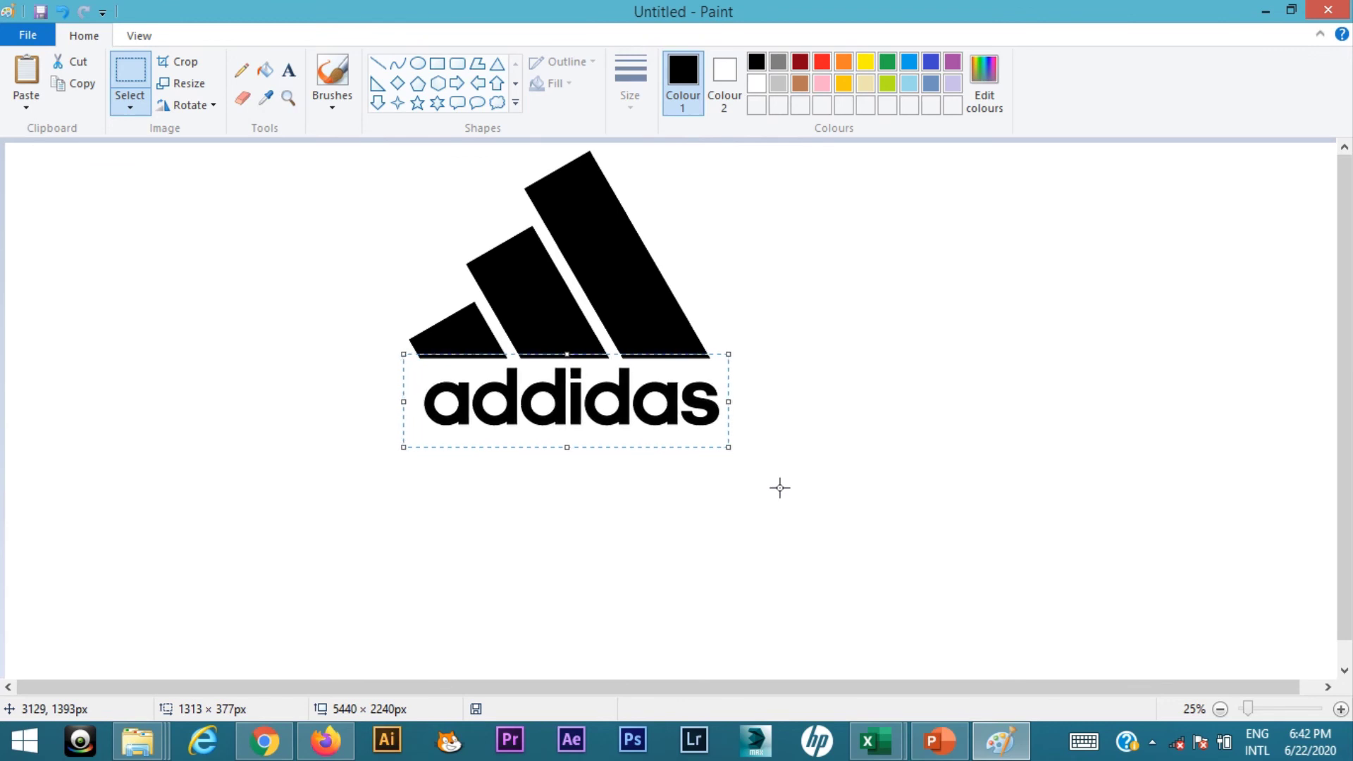
key(Left)
key(Left)
key(Left)
key(Left)
key(Left)
key(Left)
key(Left)
key(Left)
key(Left)
key(Left)
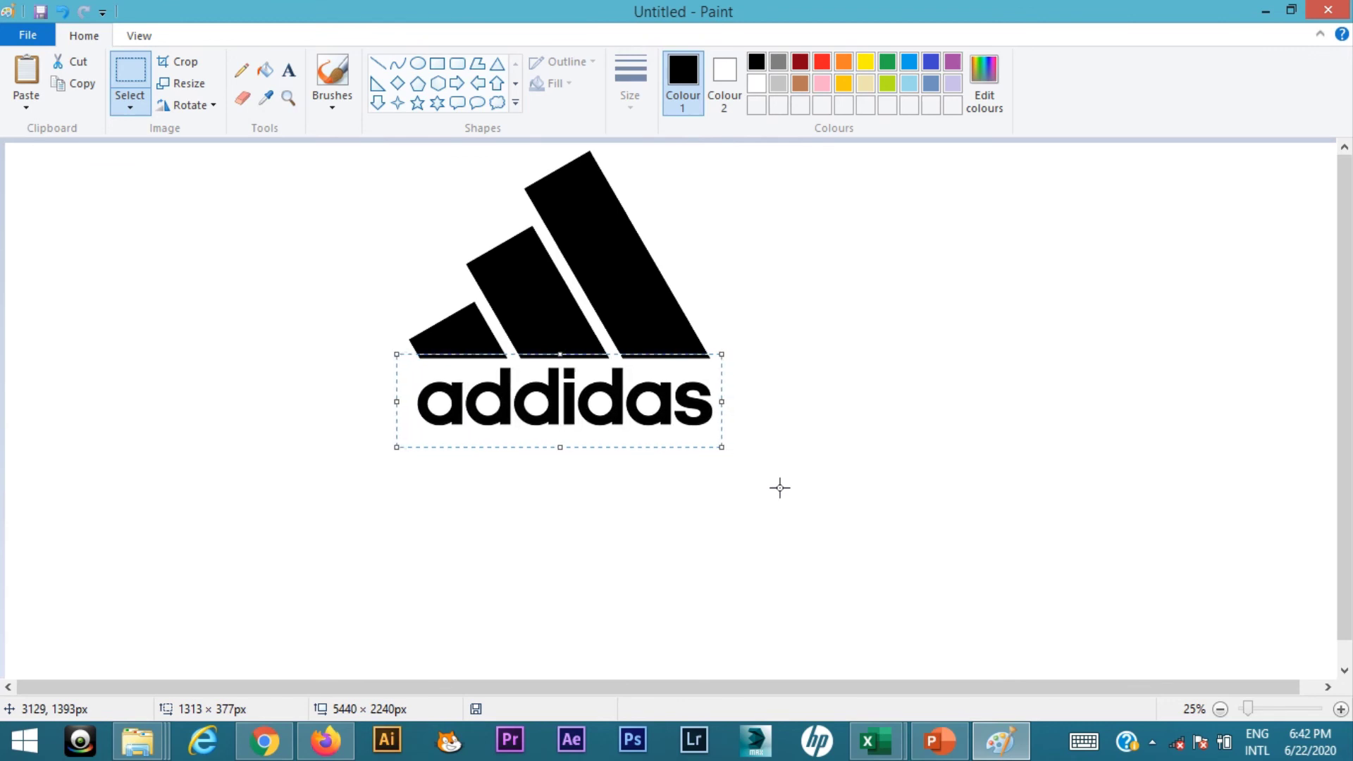
key(Left)
key(Left)
key(Left)
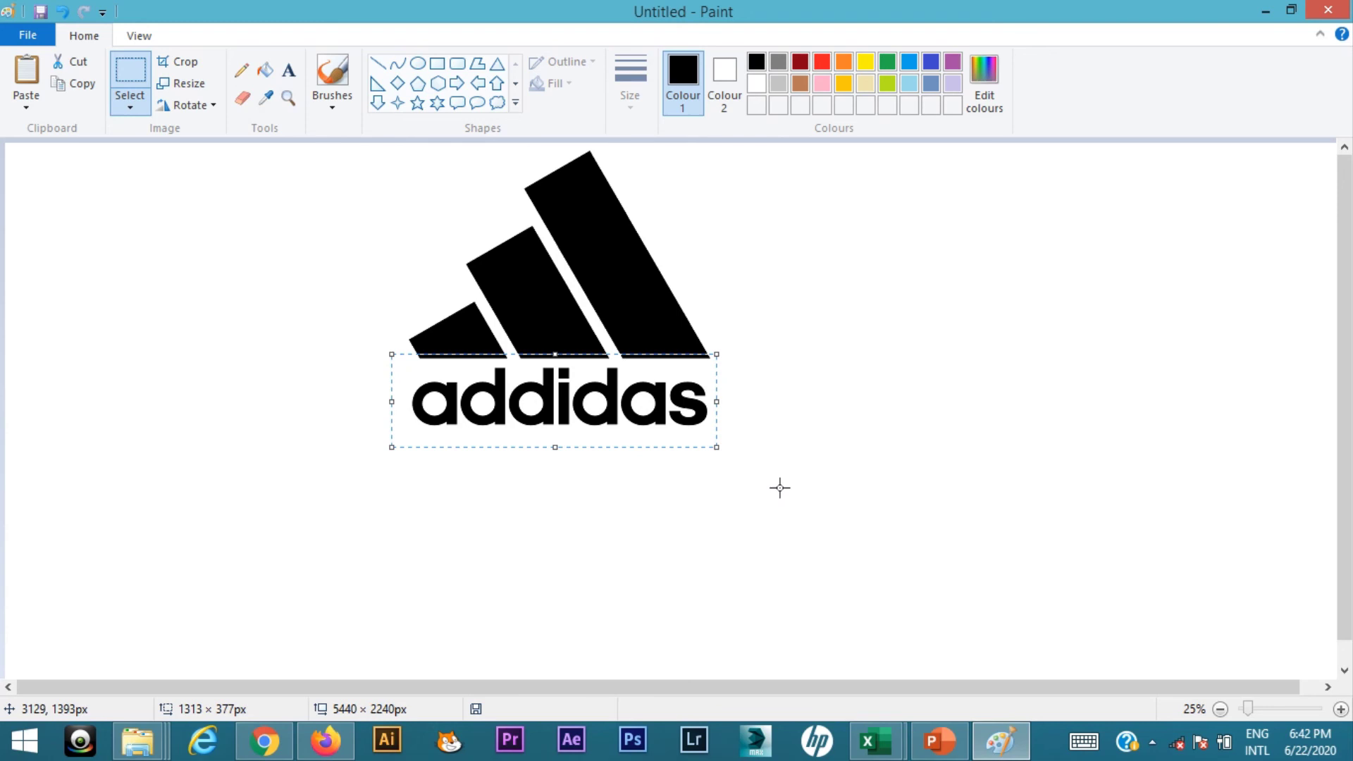
Move the selected text up until it sits just beneath the stripes' flat base, then deselect it.
key(Up)
key(Up)
key(Up)
key(Up)
key(Up)
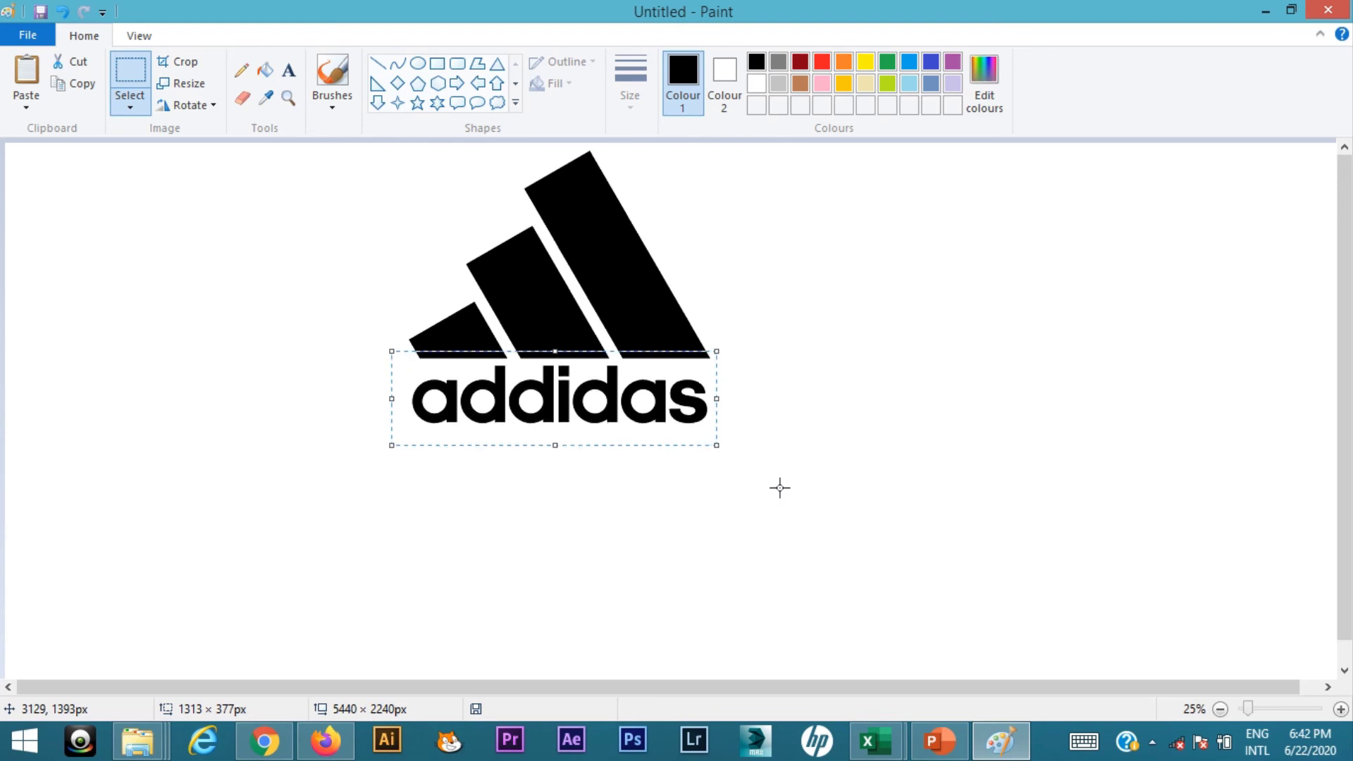
key(Up)
key(Up)
key(Up)
key(Up)
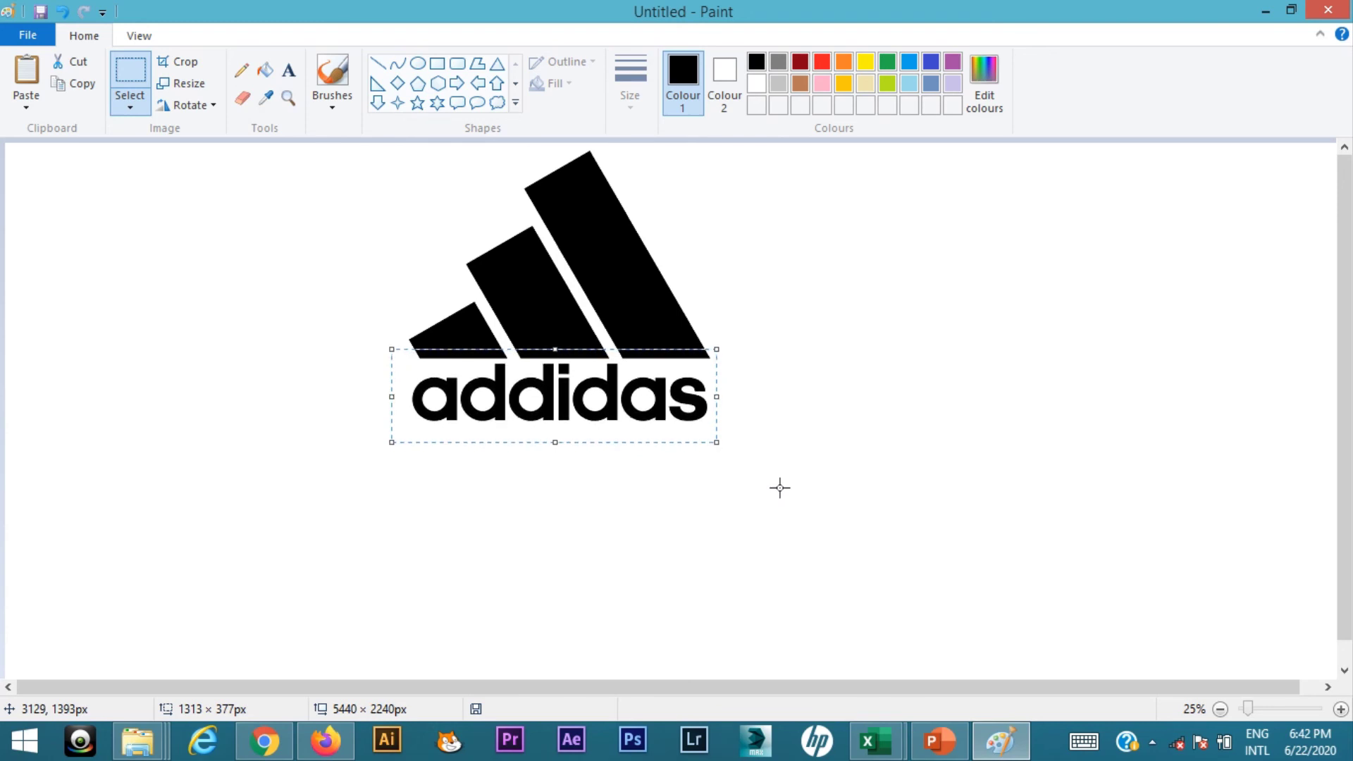
key(Up)
key(Up)
key(Up)
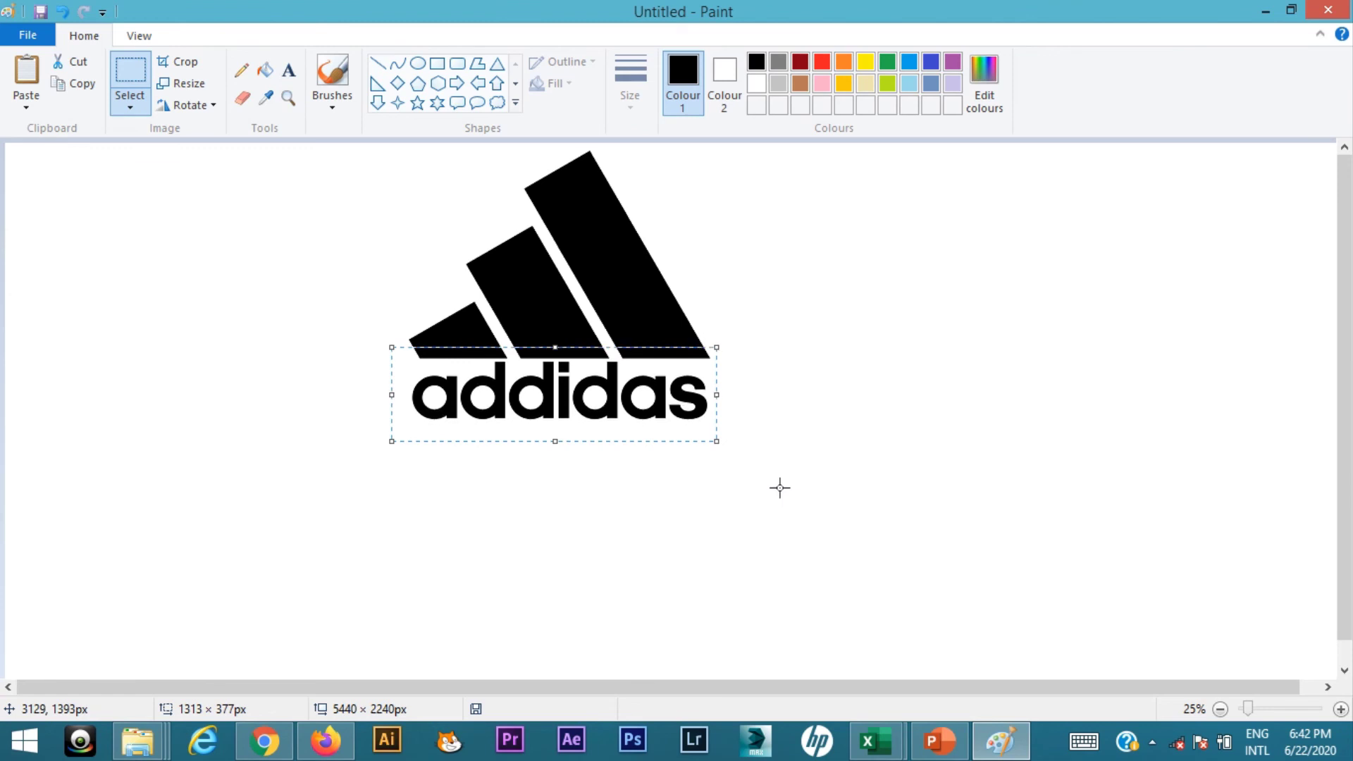
click(962, 331)
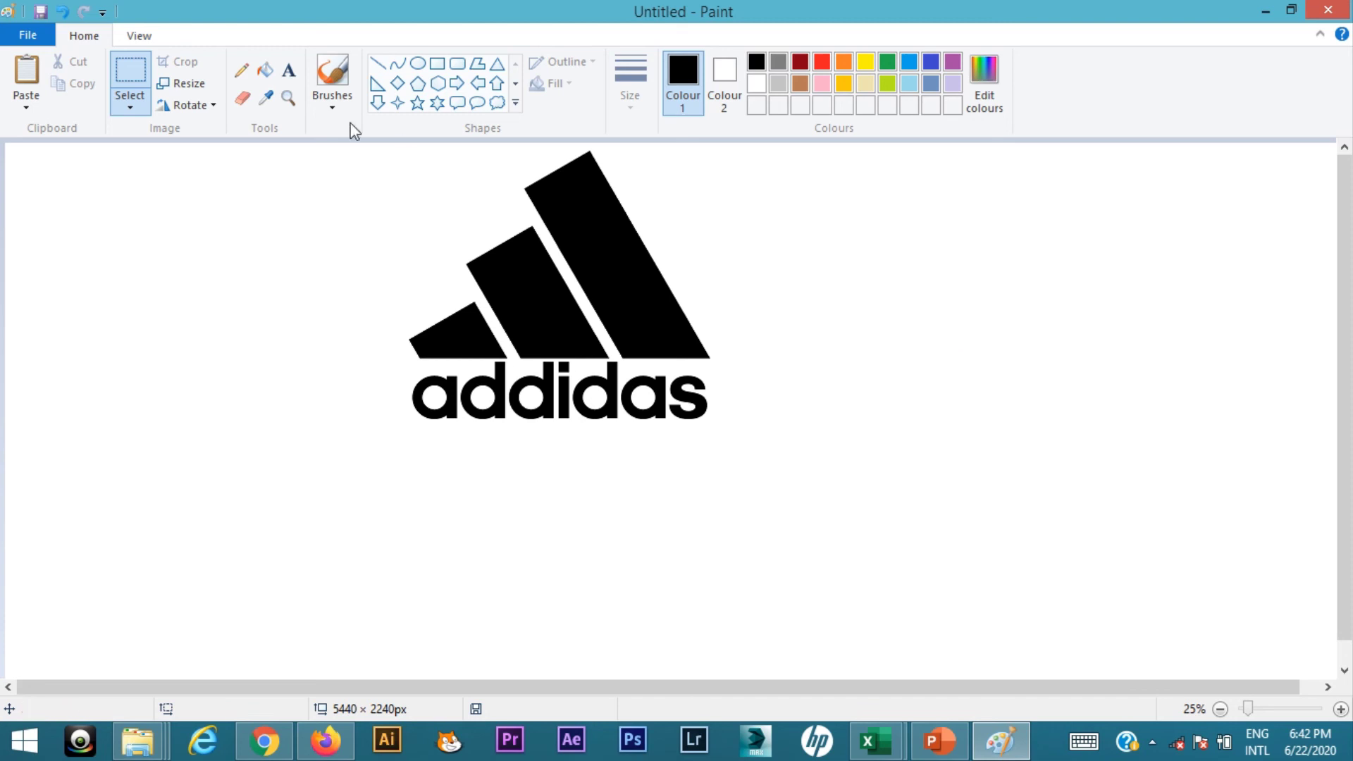
Save the drawing as a JPEG picture named "addidas" on the Desktop.
click(28, 35)
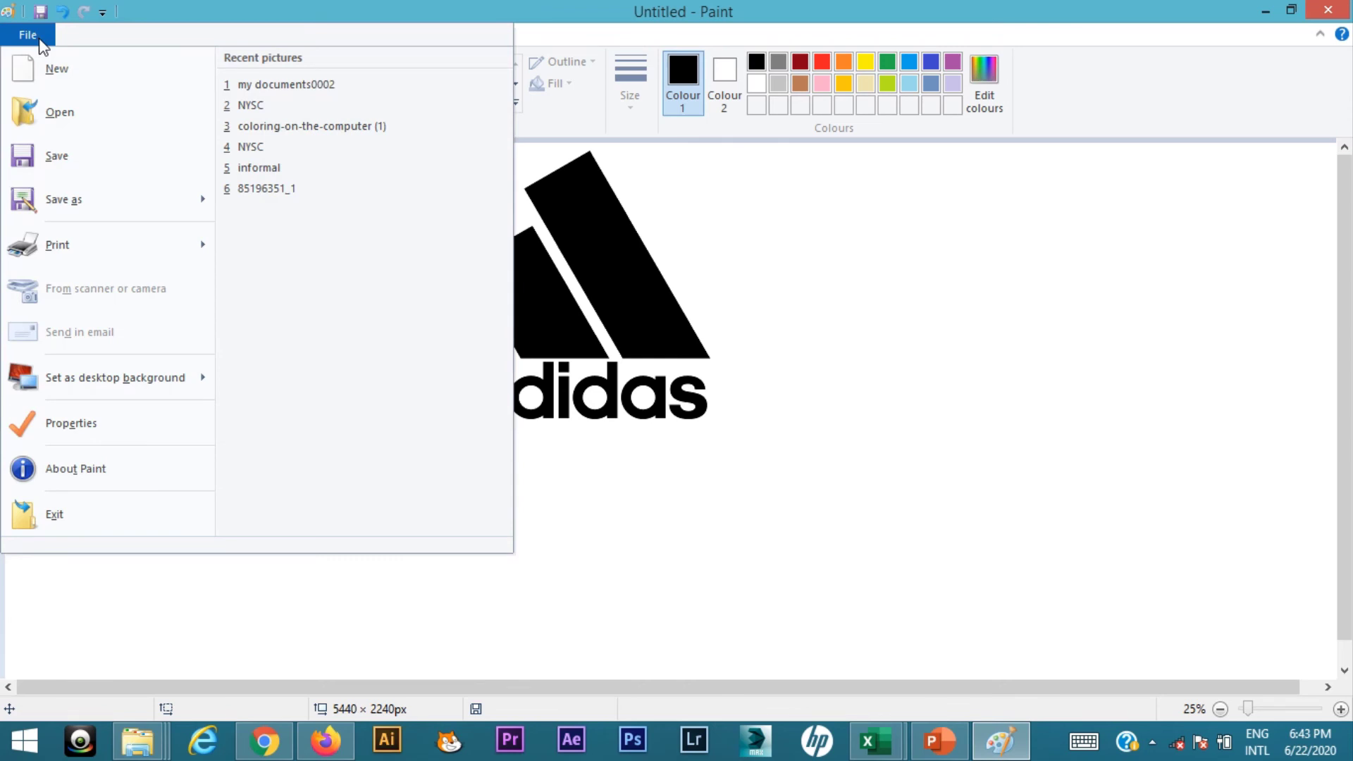
mouse_move(88, 197)
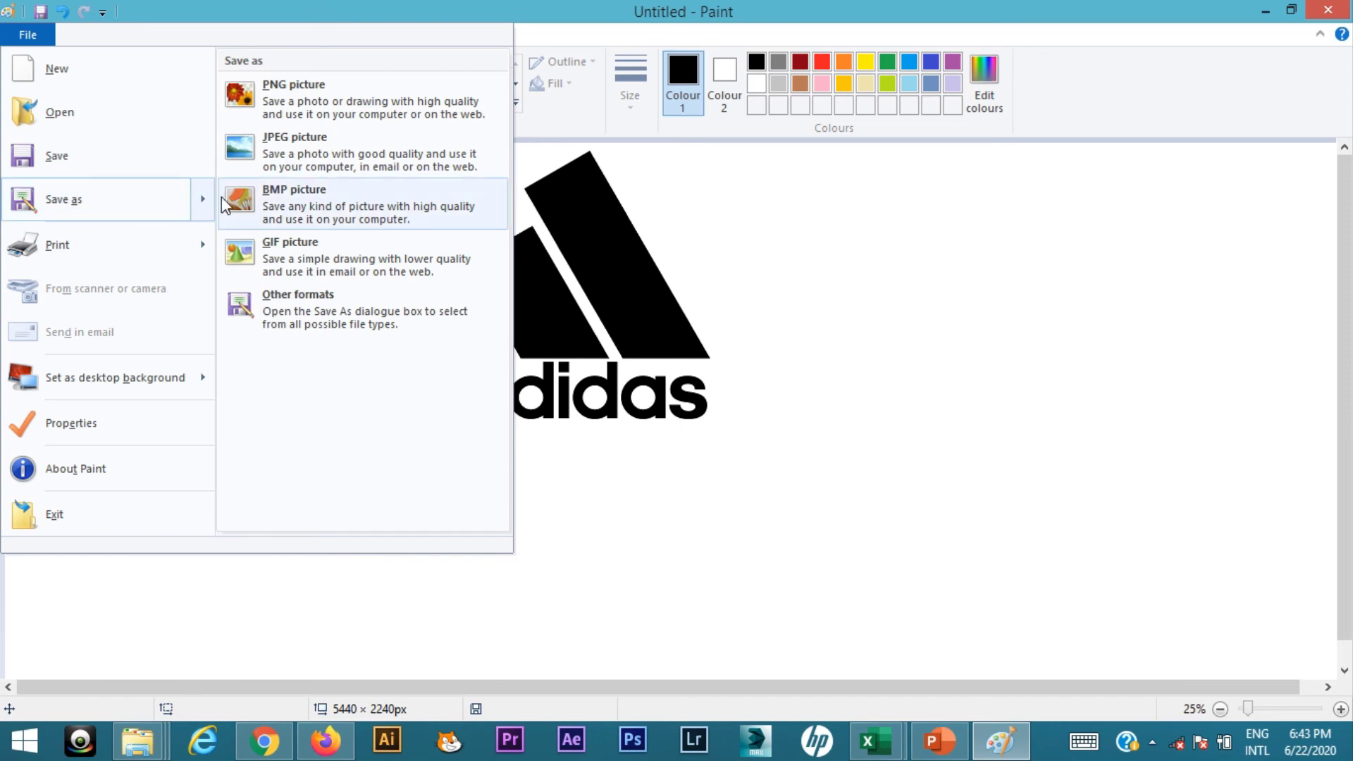
click(338, 159)
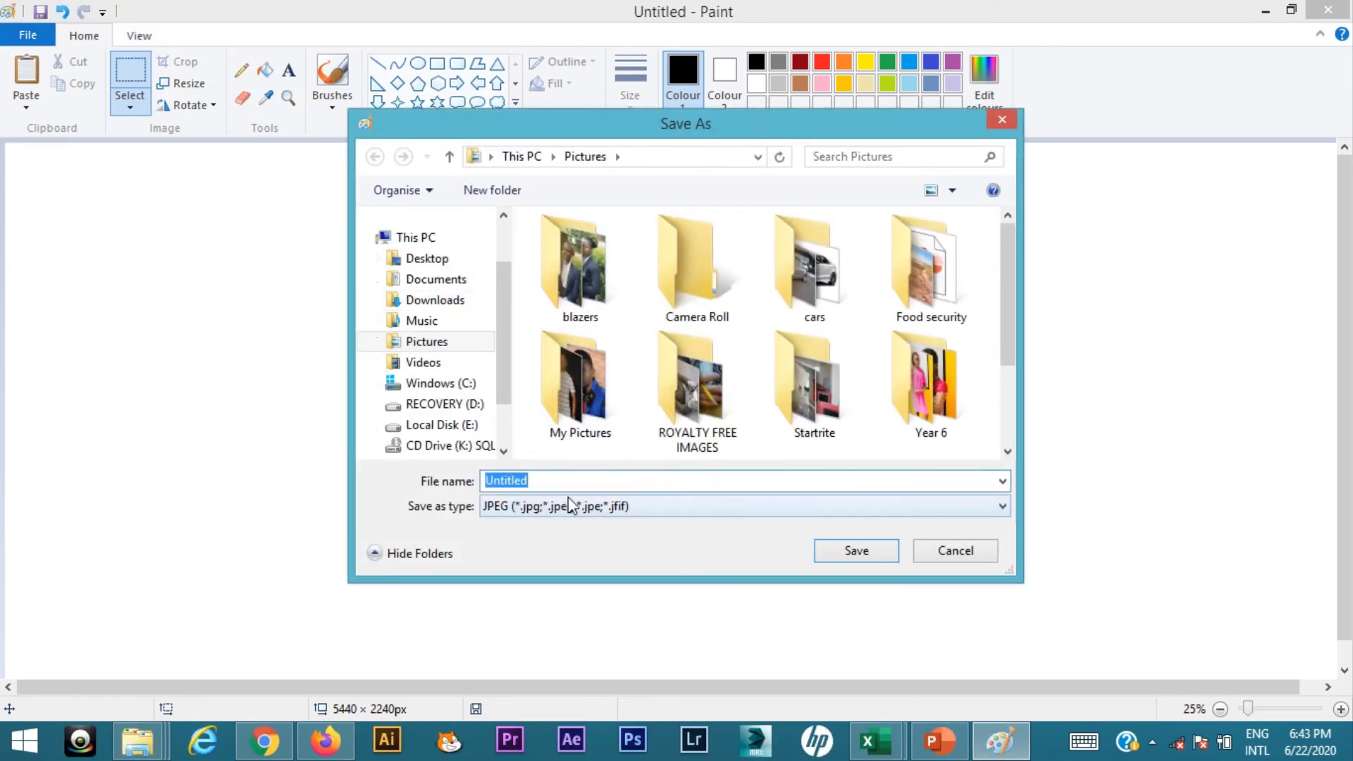
click(451, 261)
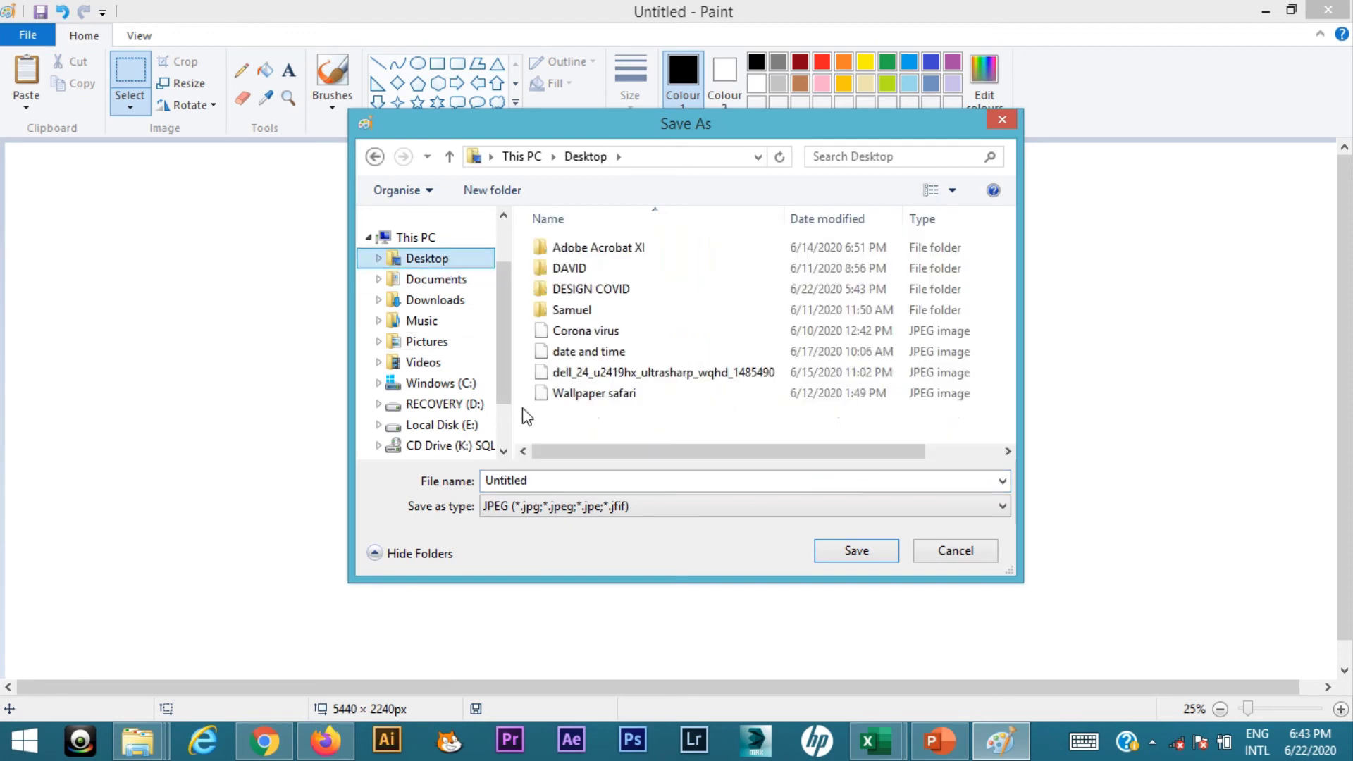
click(544, 484)
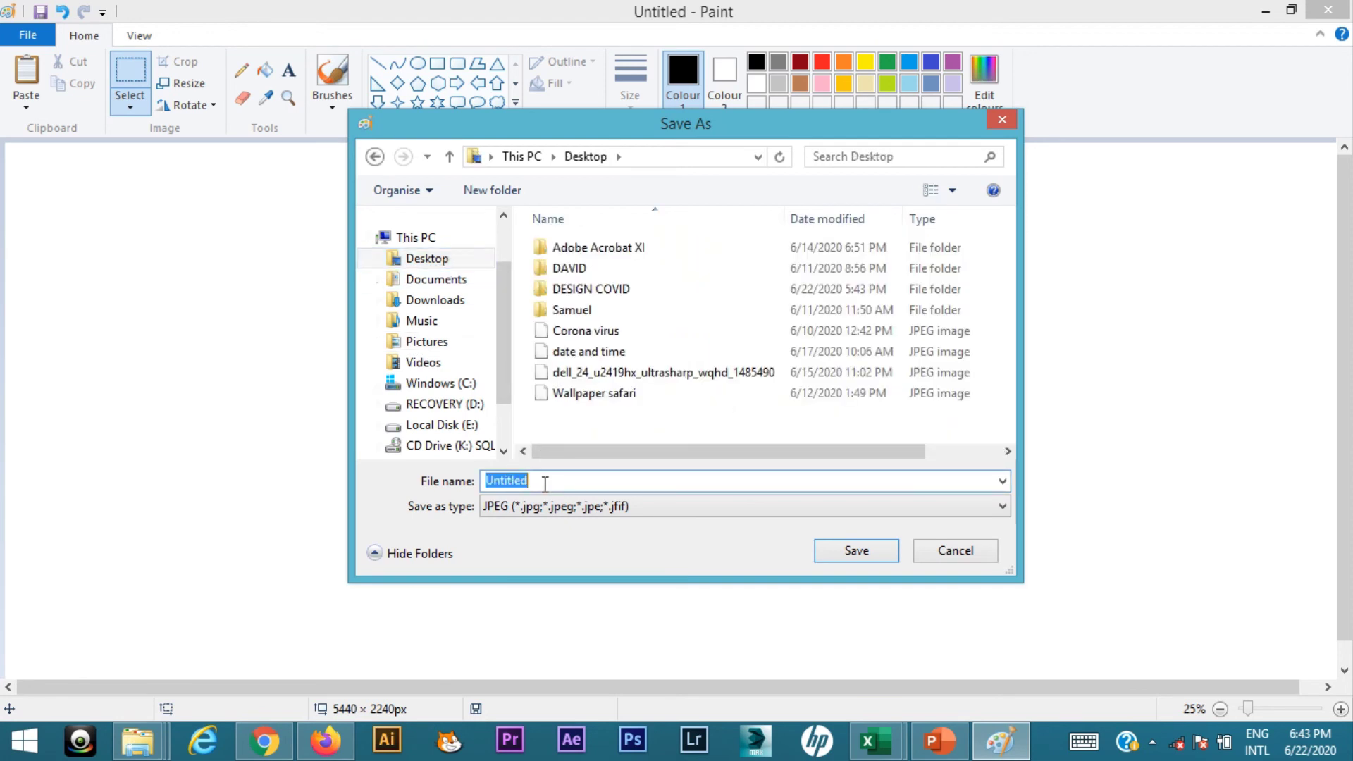
text(adid)
key(BackSpace)
key(BackSpace)
text(didas)
click(845, 552)
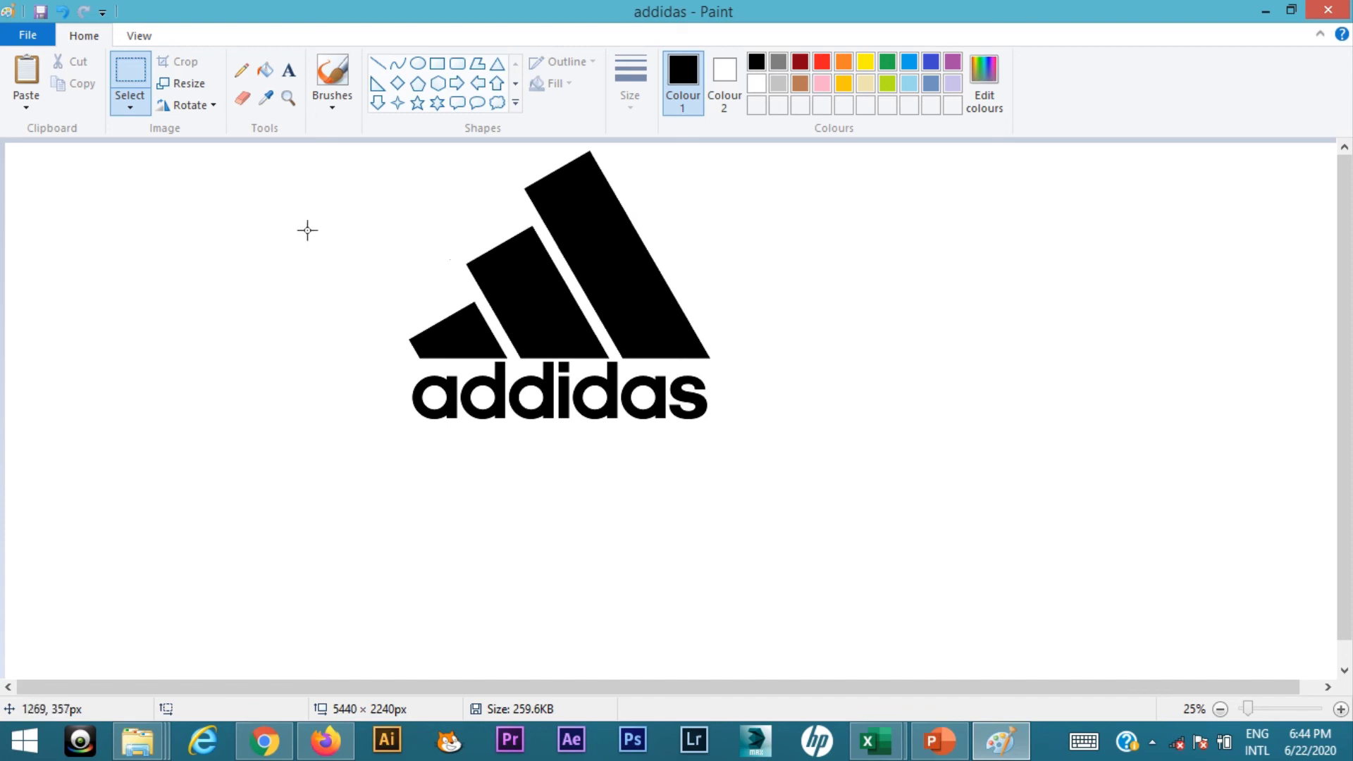
click(185, 83)
click(289, 94)
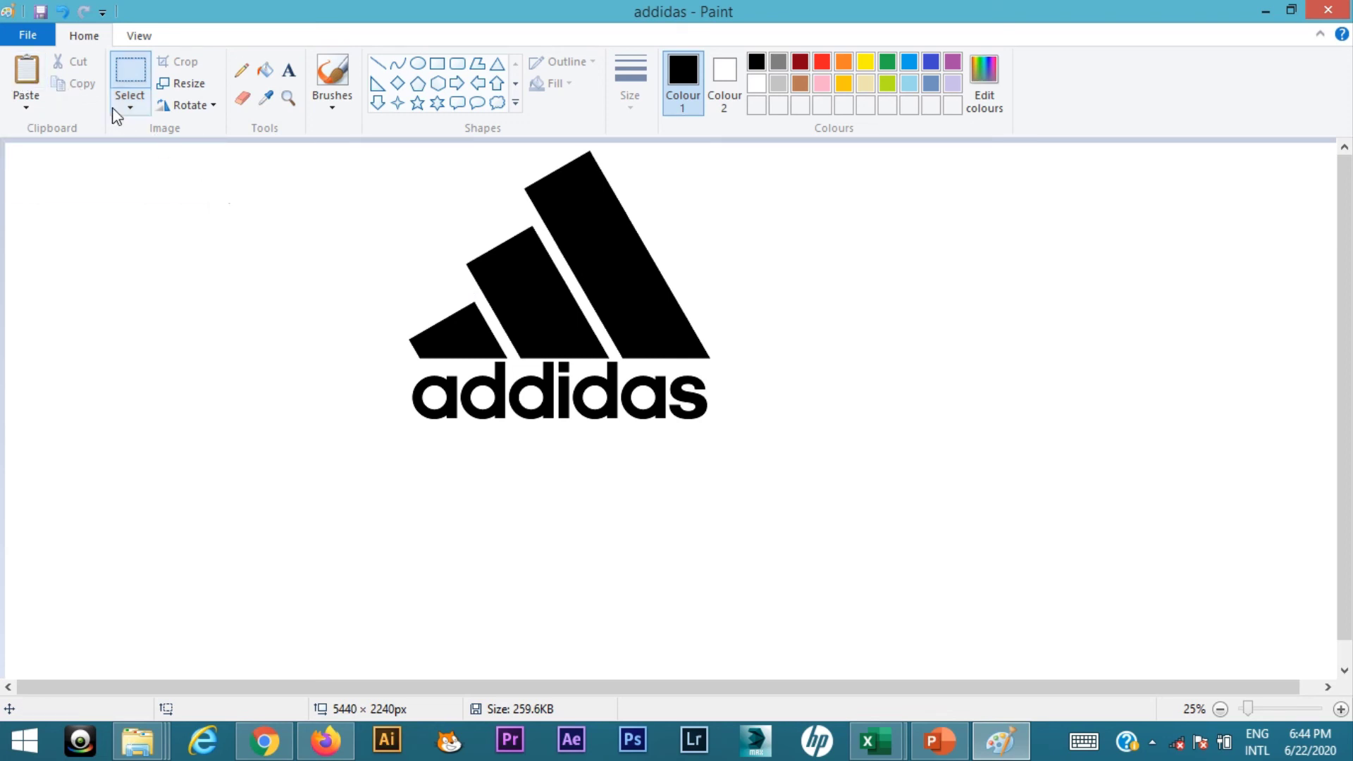
click(130, 73)
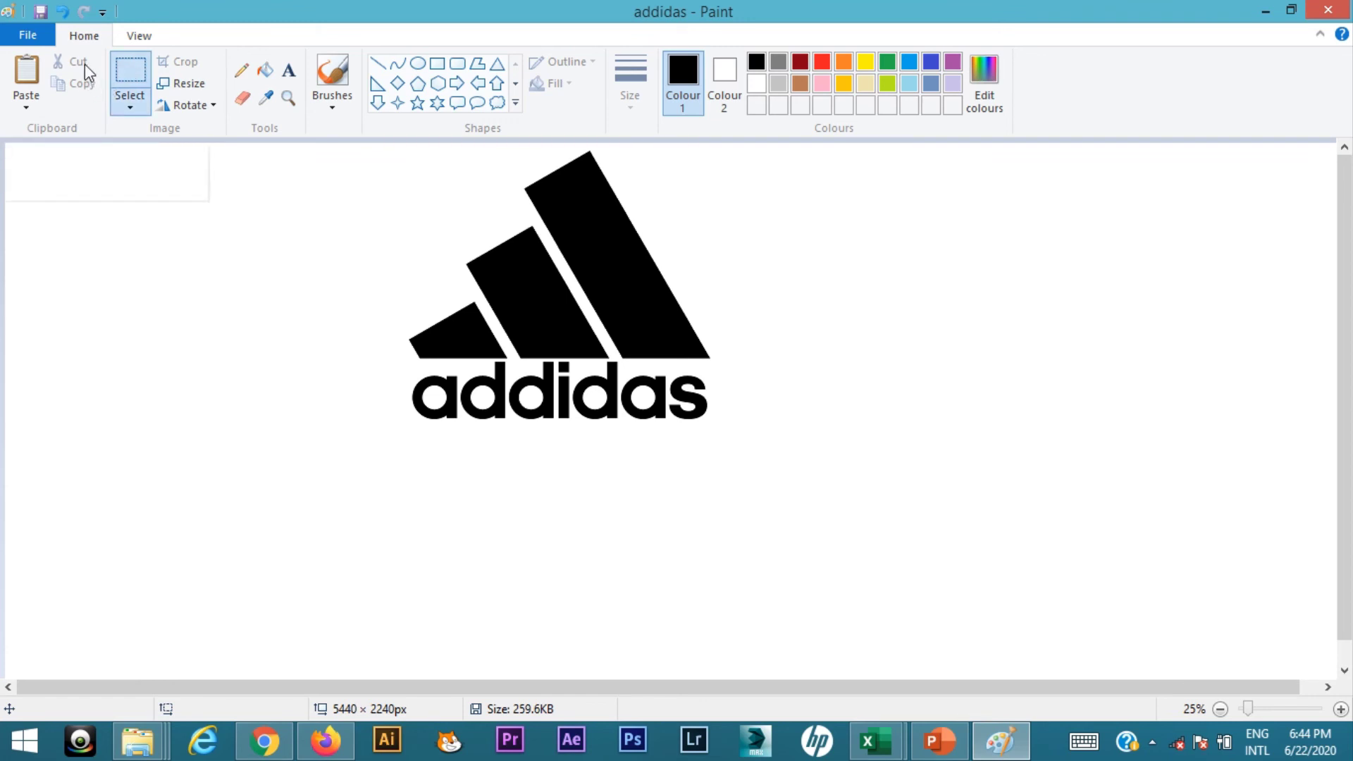
key(ctrl+a)
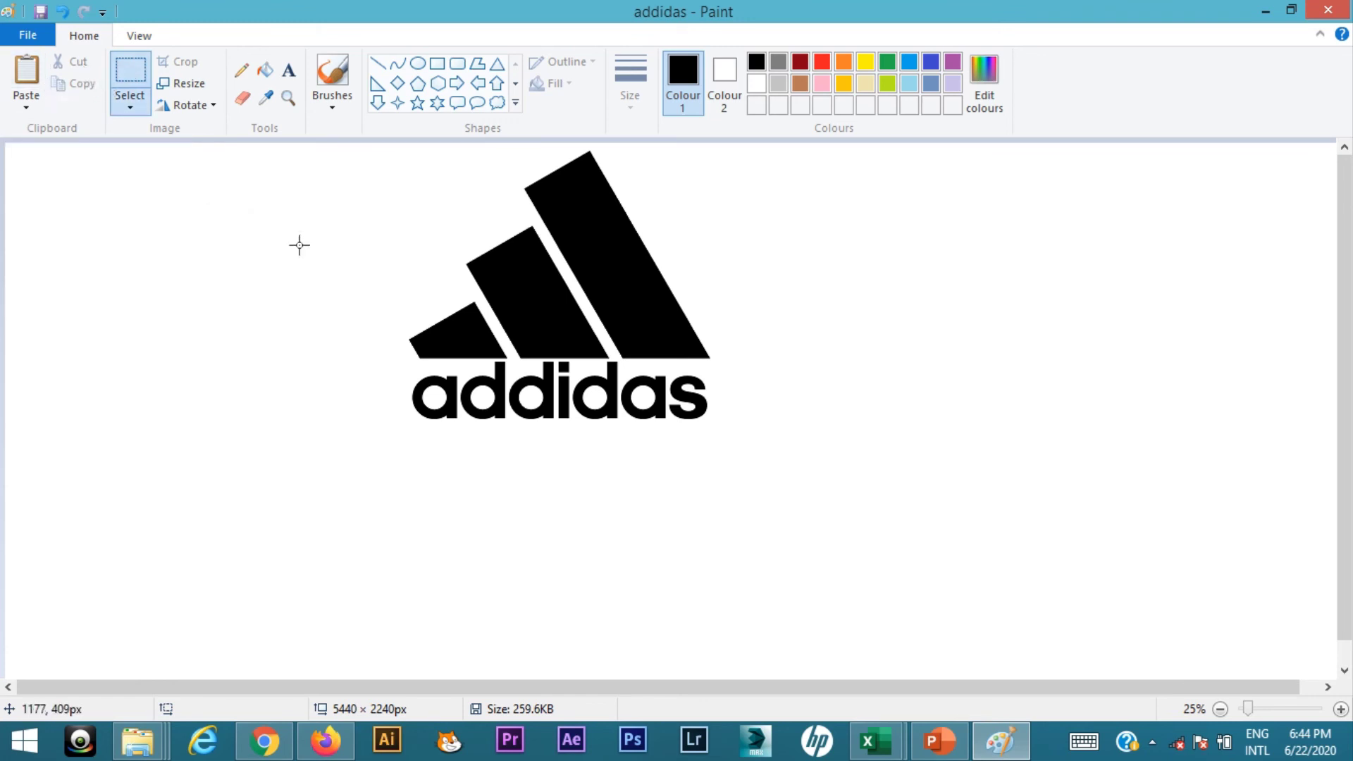